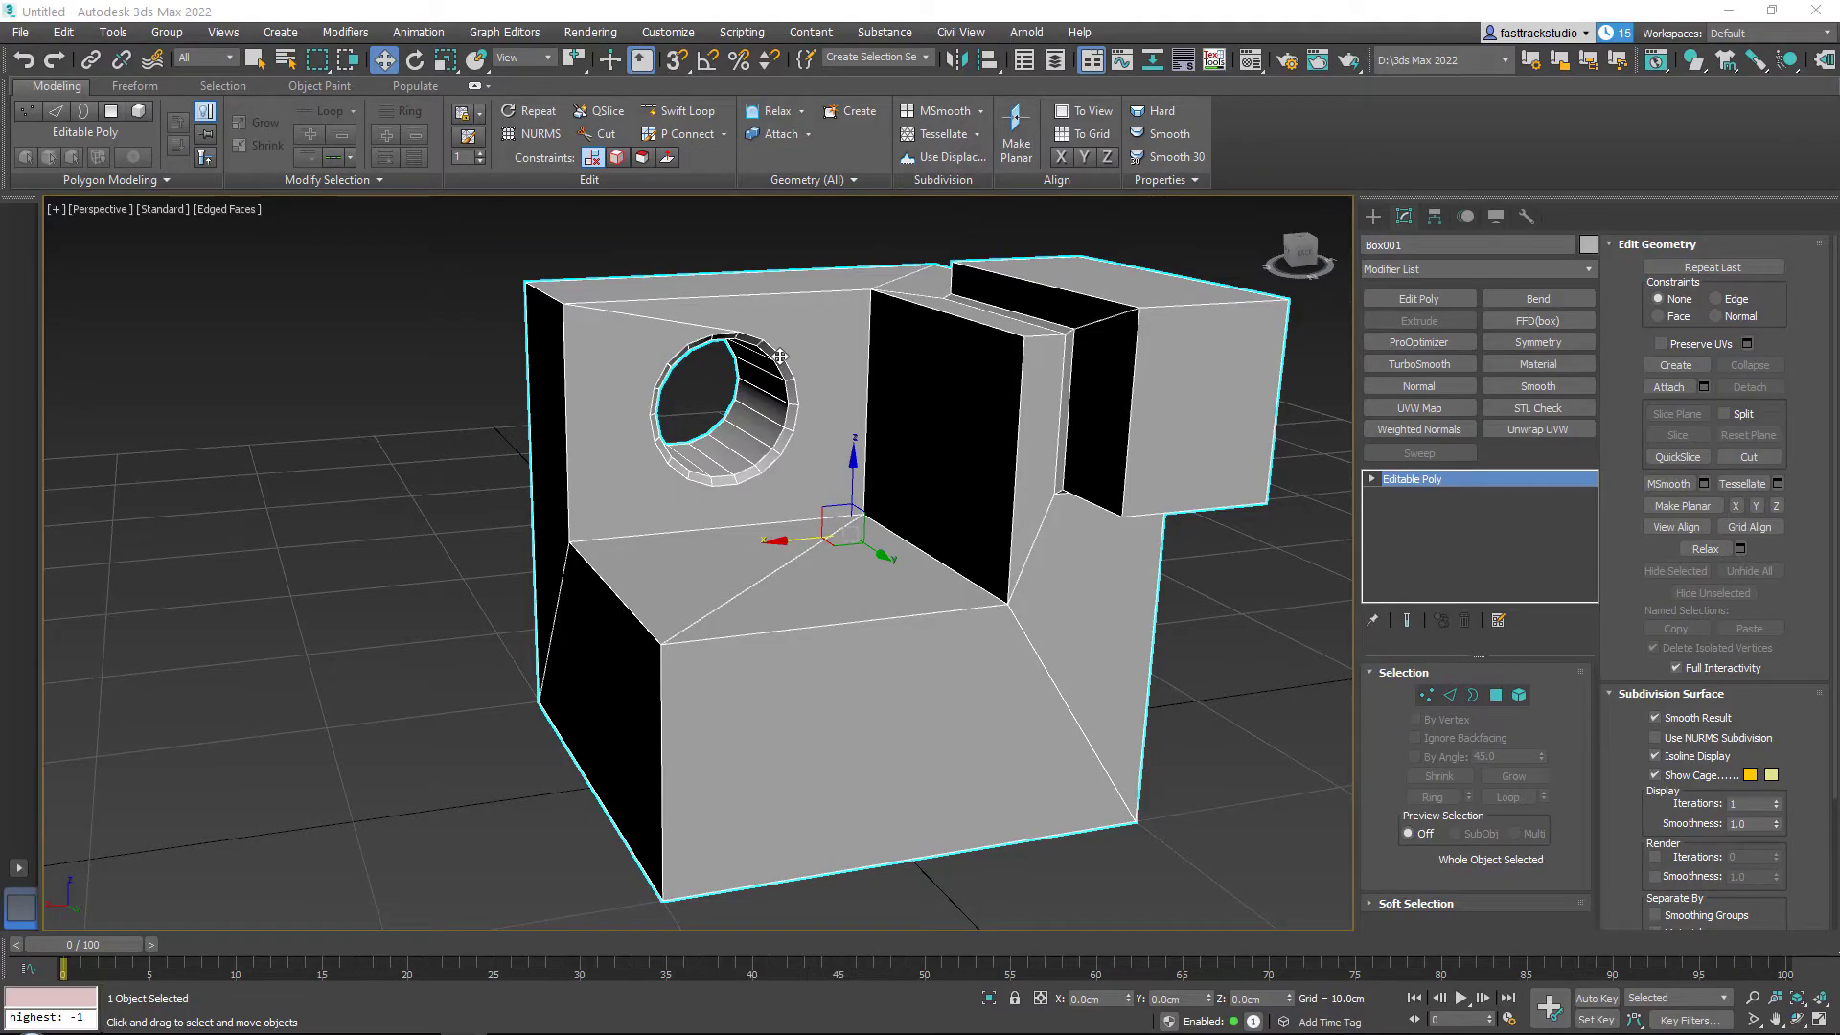
Step: Enter vertex editing on the box and select a vertex on the upper rim of the round hole
mouse_move(791, 353)
middle_down()
mouse_move(830, 399)
mouse_move(772, 325)
mouse_move(789, 365)
middle_up()
scroll(830, 398, up, 3)
scroll(790, 370, up, 3)
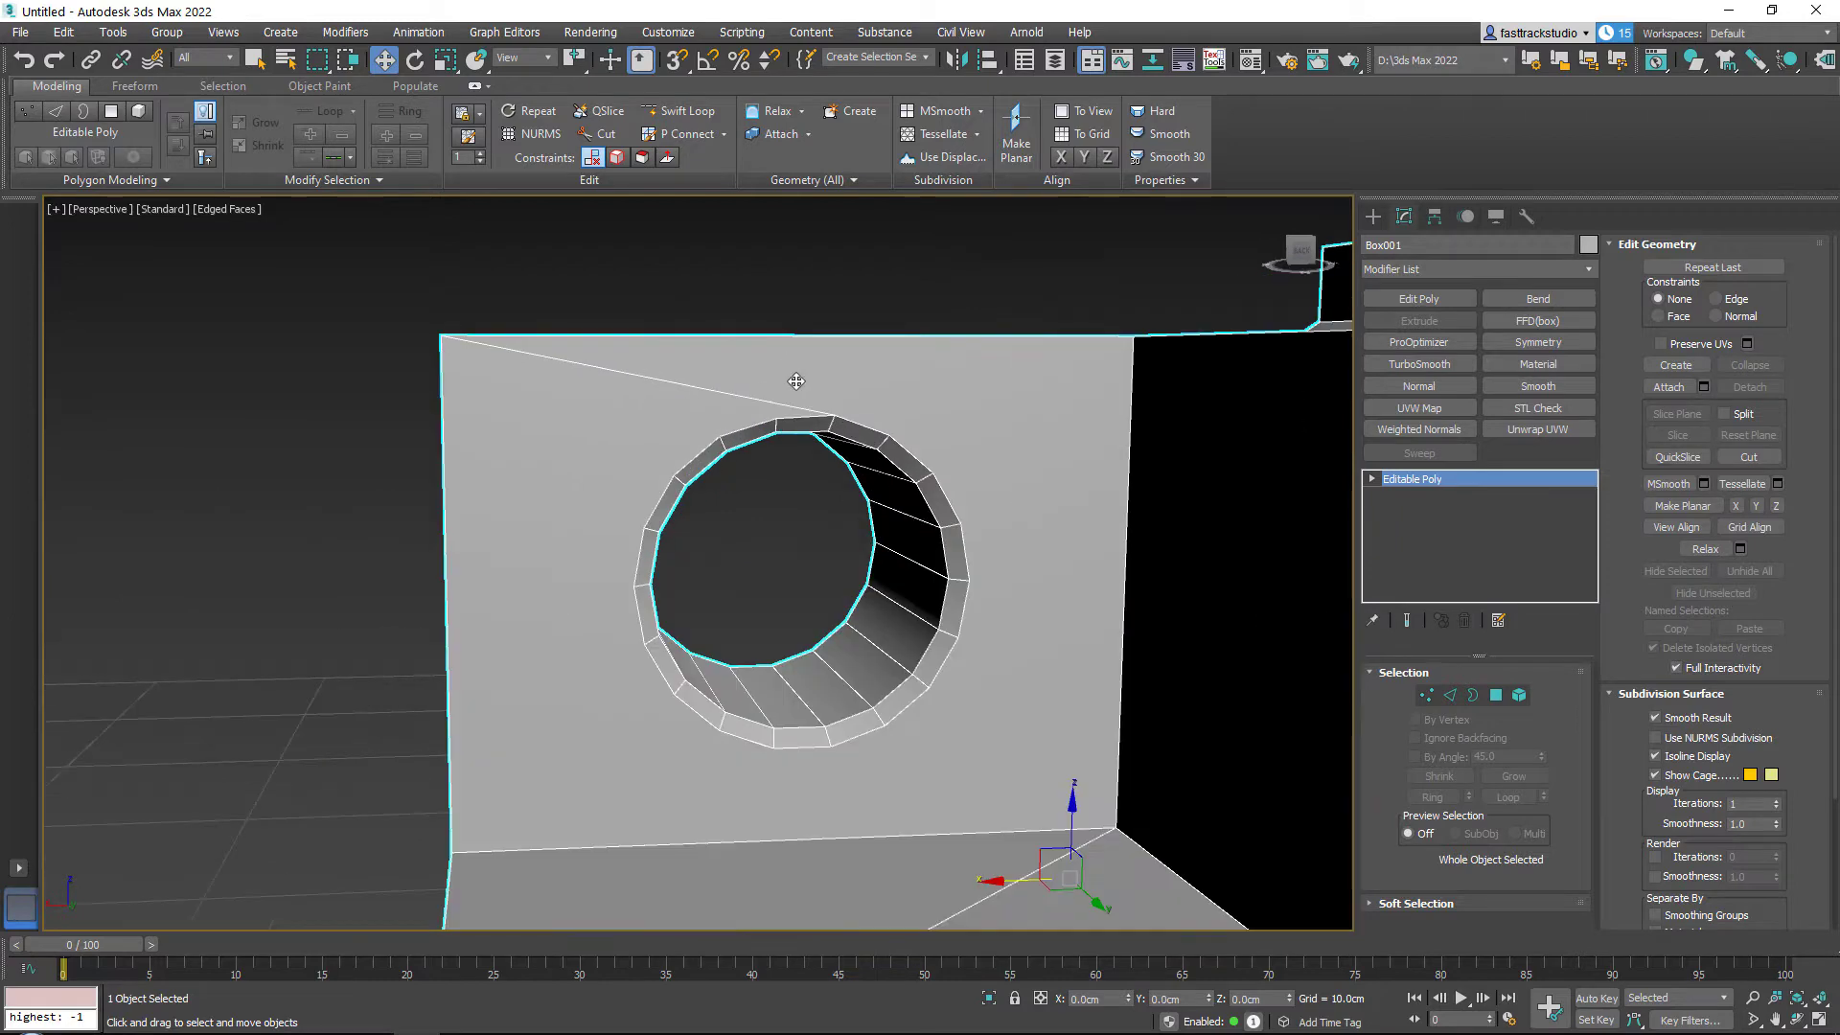
key(1)
click(890, 437)
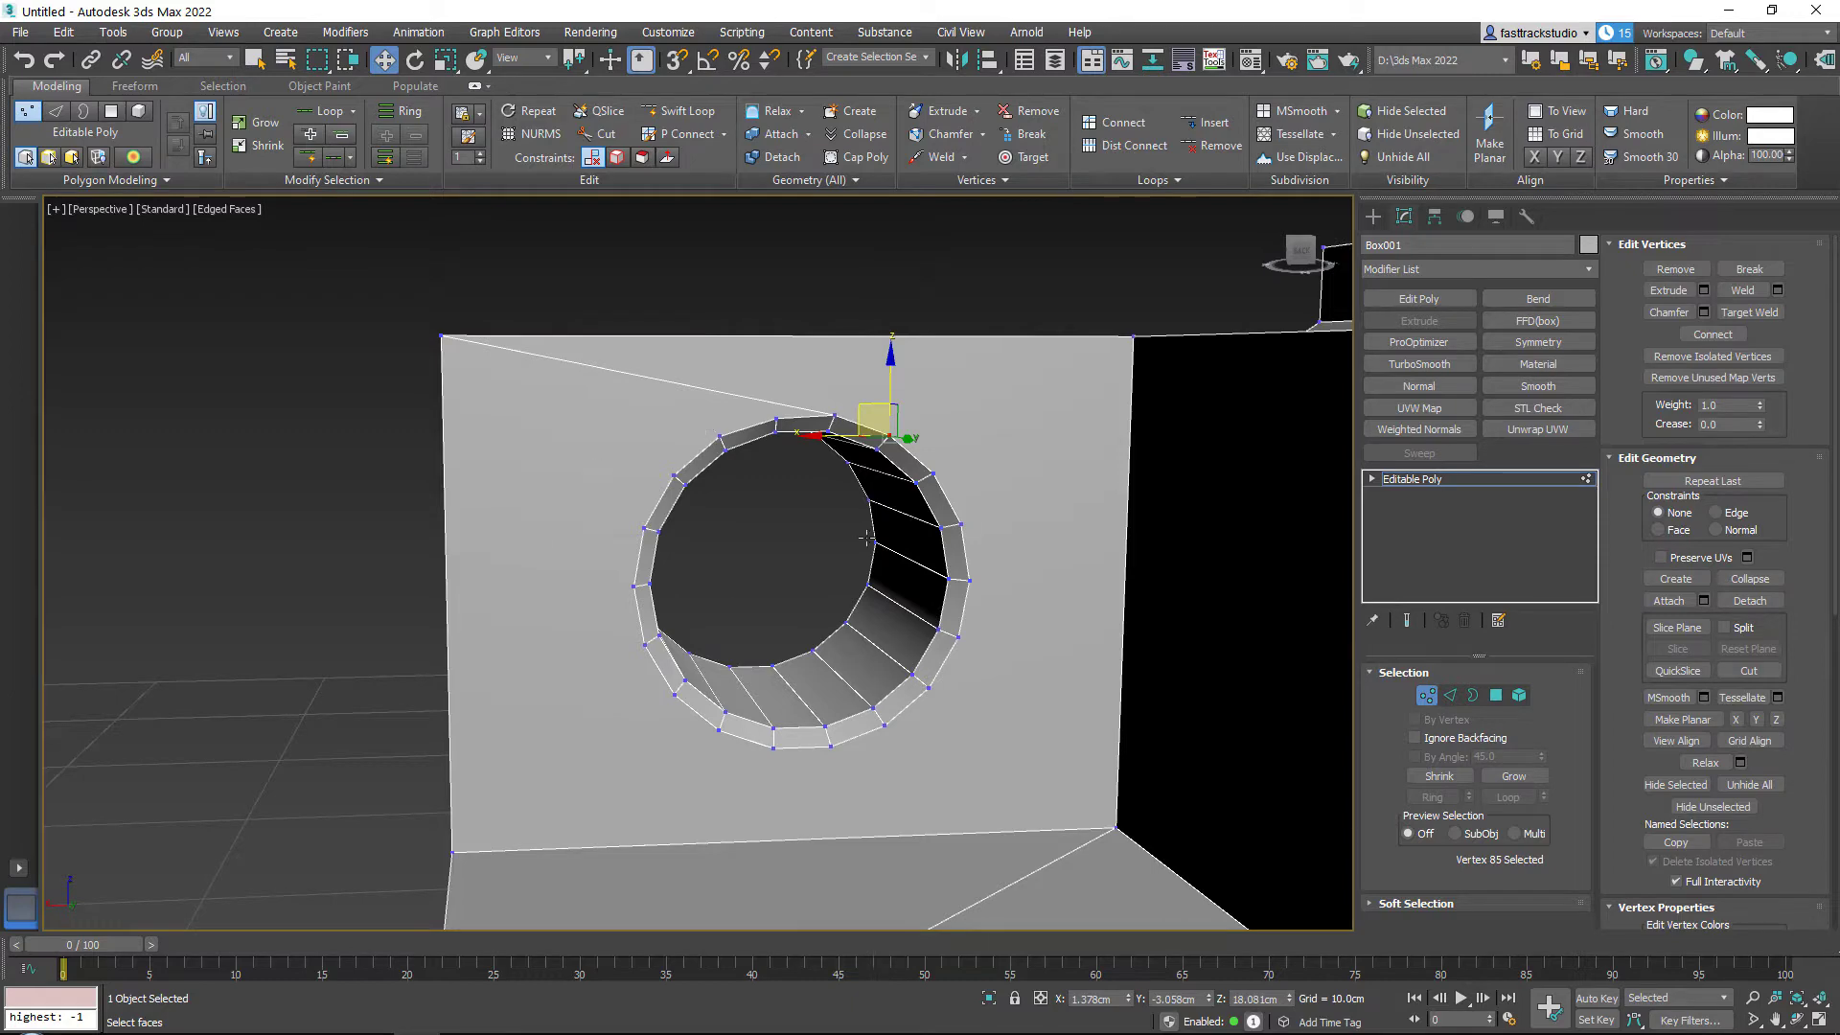
middle_drag(862, 485, 760, 407)
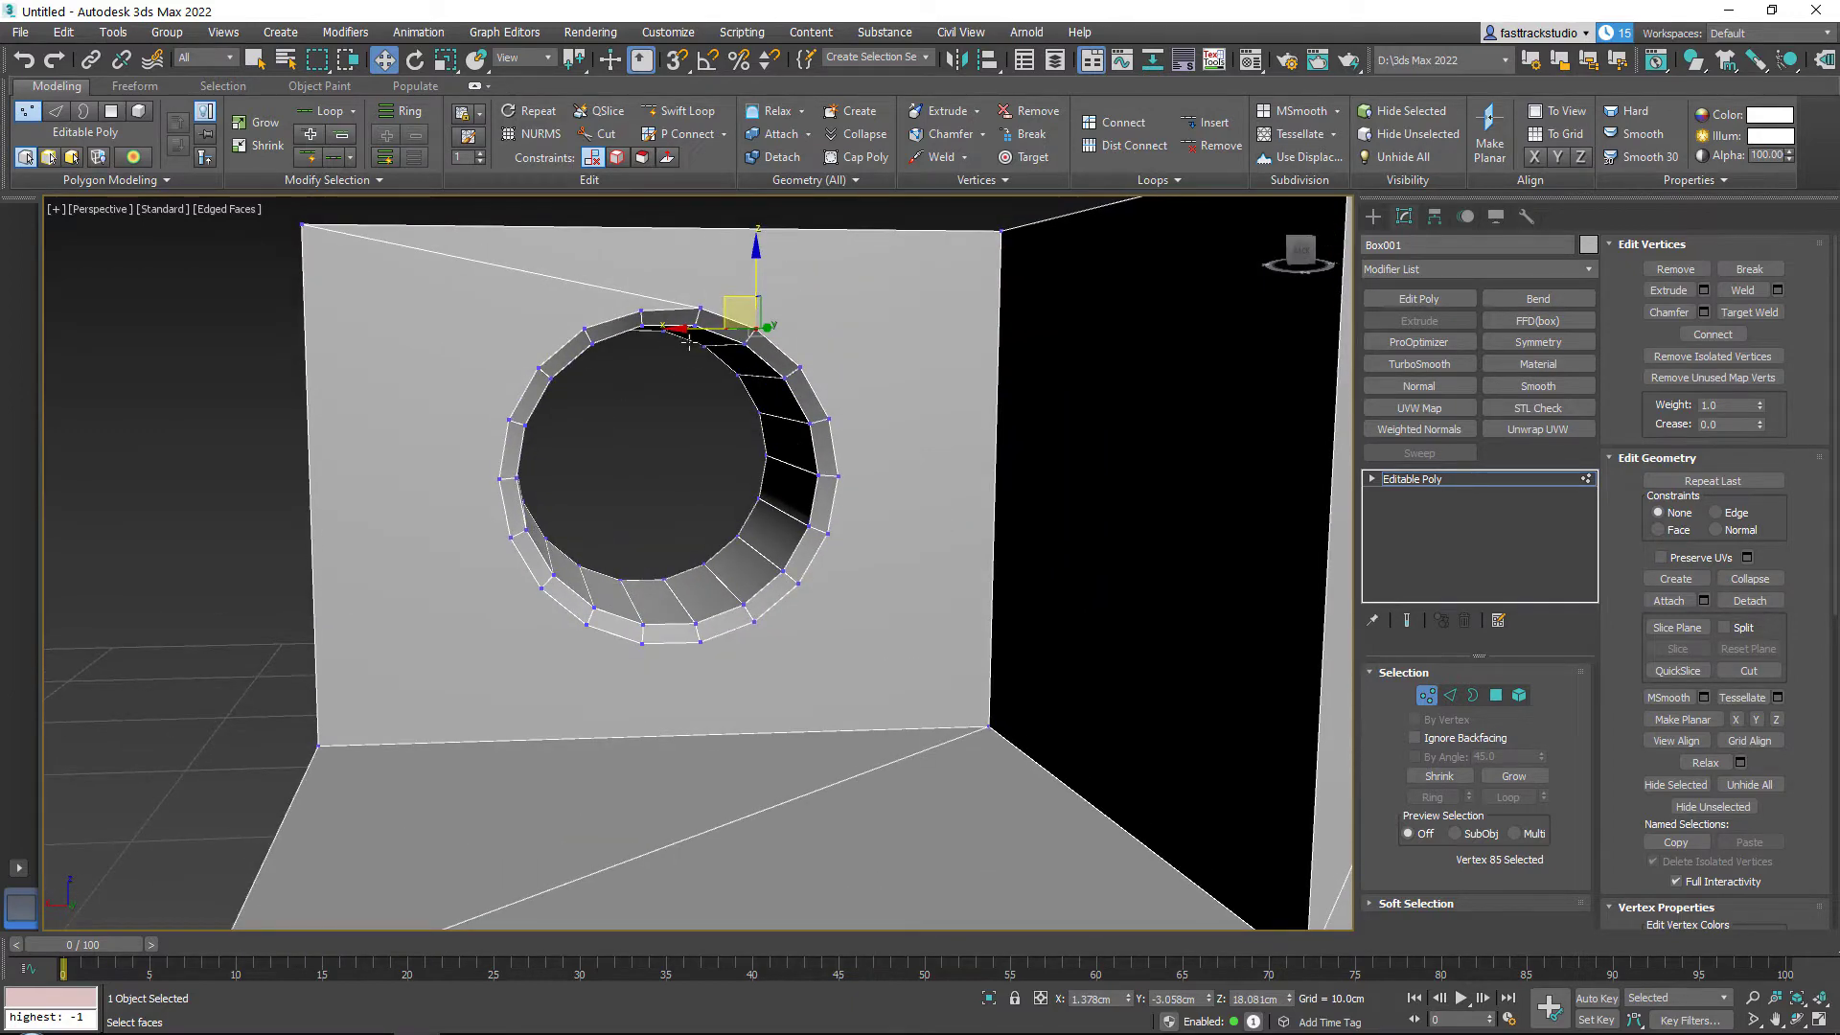
middle_drag(689, 343, 717, 470)
scroll(701, 393, down, 4)
scroll(740, 375, up, 4)
middle_drag(761, 354, 803, 363)
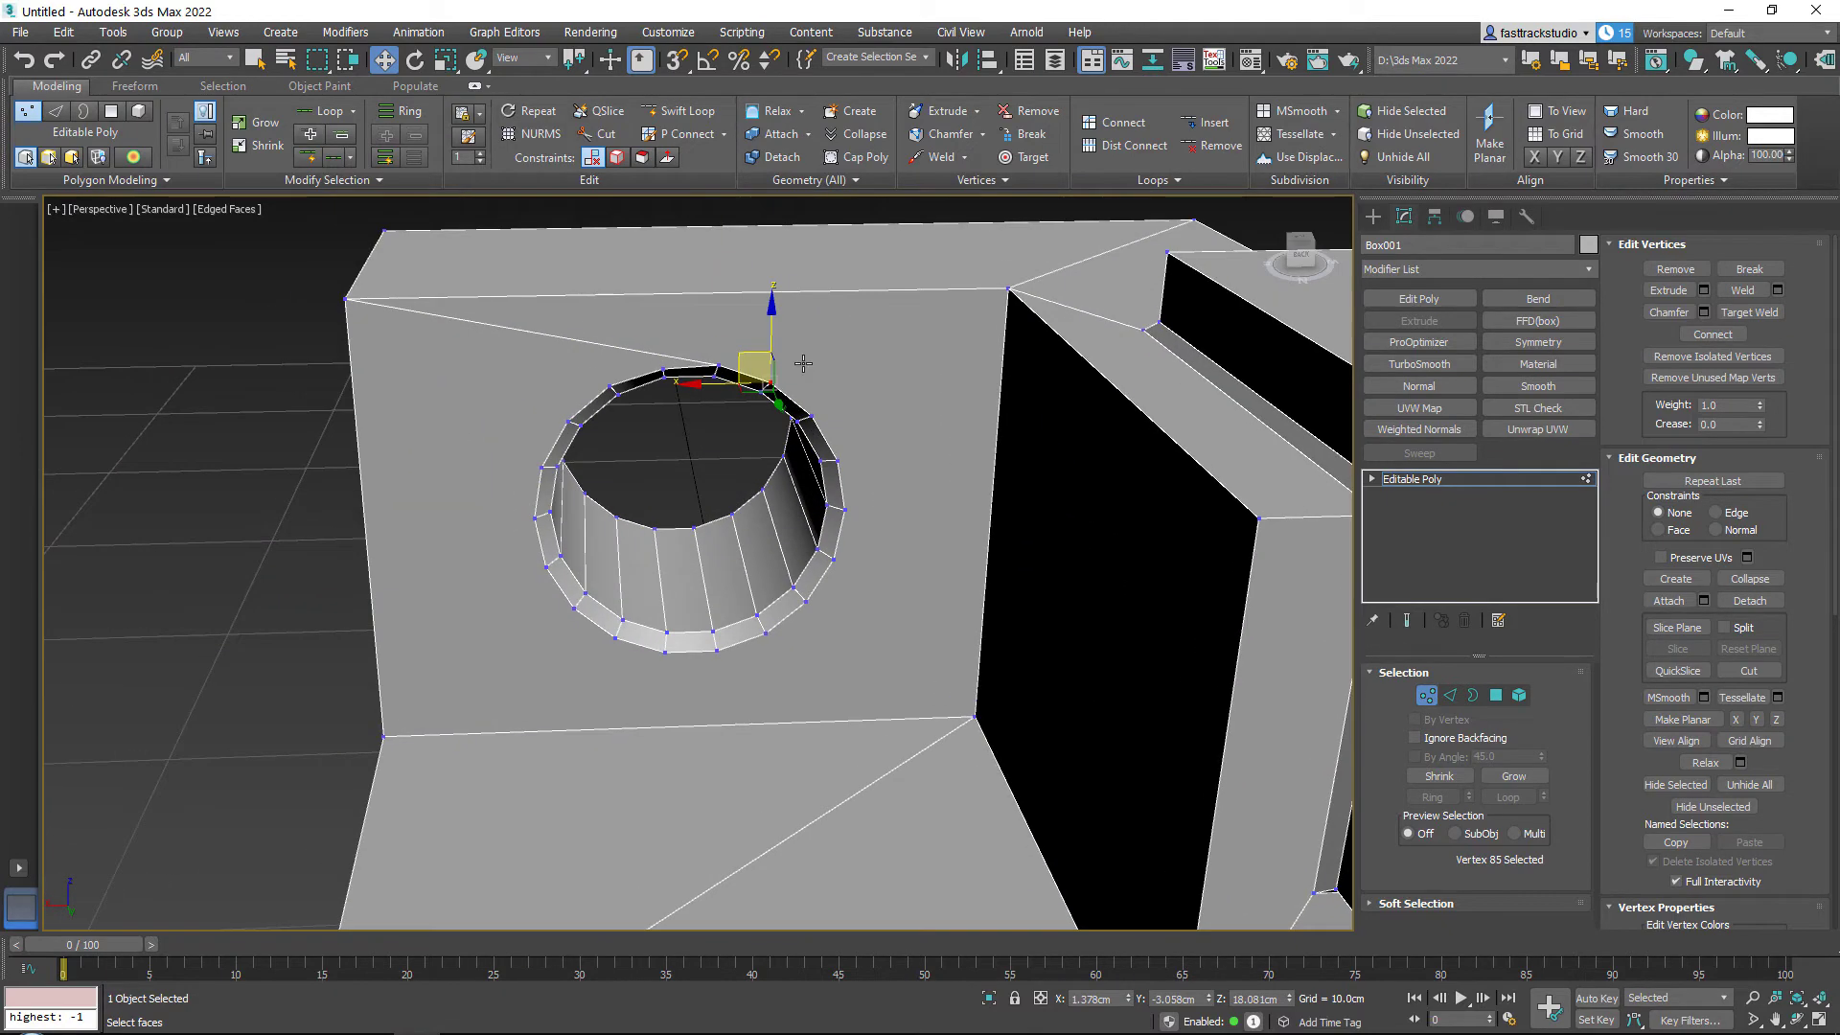
Step: Cut edges from the hole's rim vertices to the front face's upper corner beside the adjoining wall
click(623, 135)
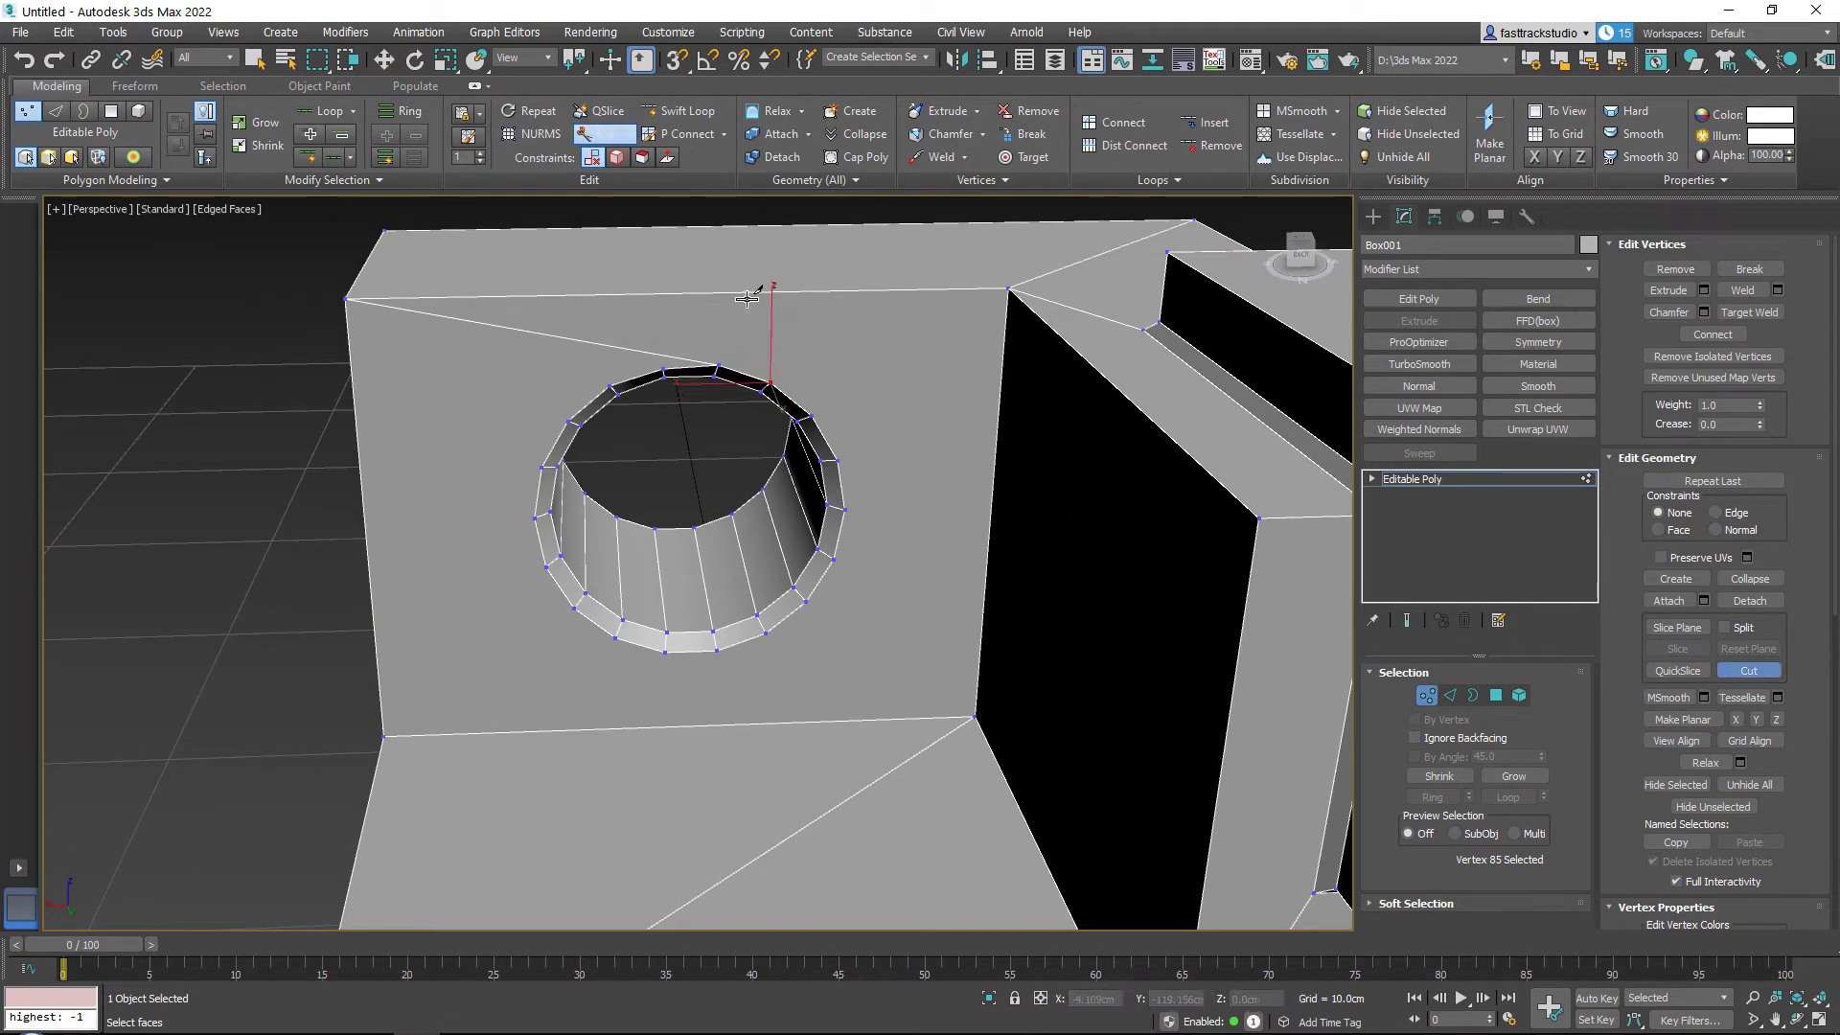
alt+middle_drag(784, 352, 778, 369)
click(771, 382)
click(987, 280)
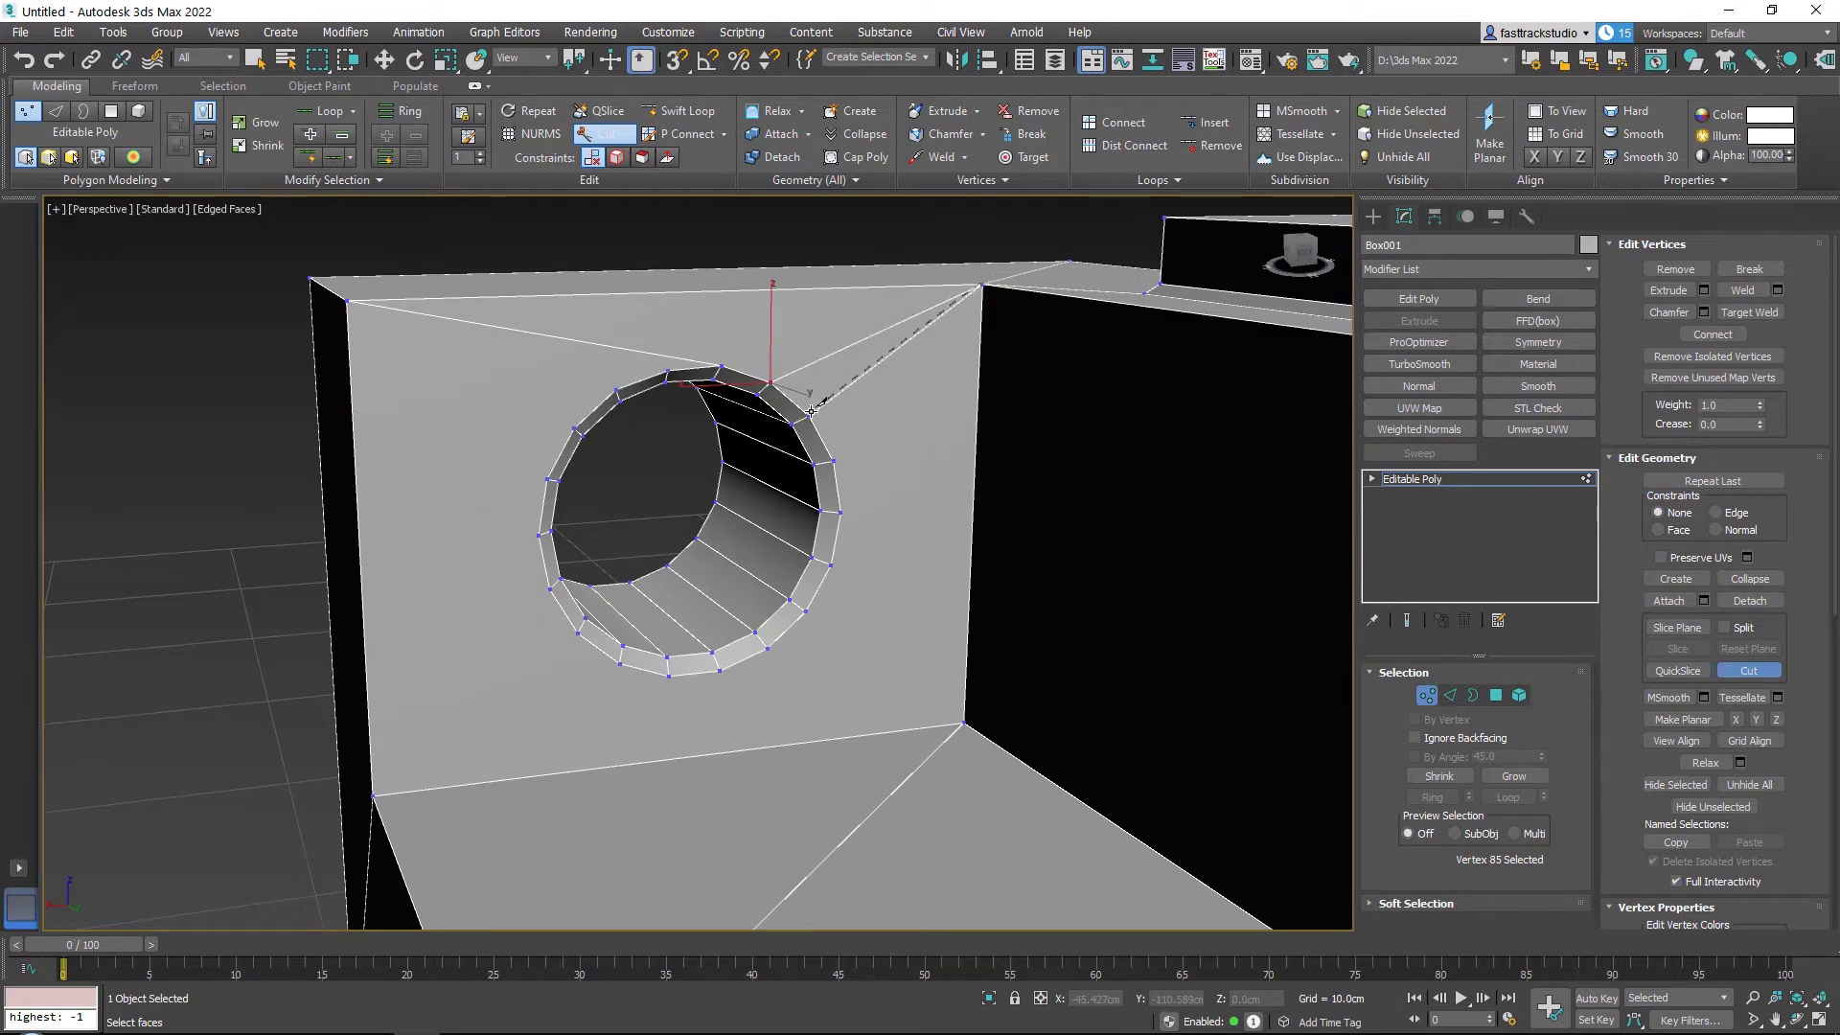
click(811, 413)
click(833, 460)
click(983, 283)
click(841, 513)
Step: Cut edges from the hole's lower rim vertices to the front face's bottom corner beside the adjoining wall
click(830, 565)
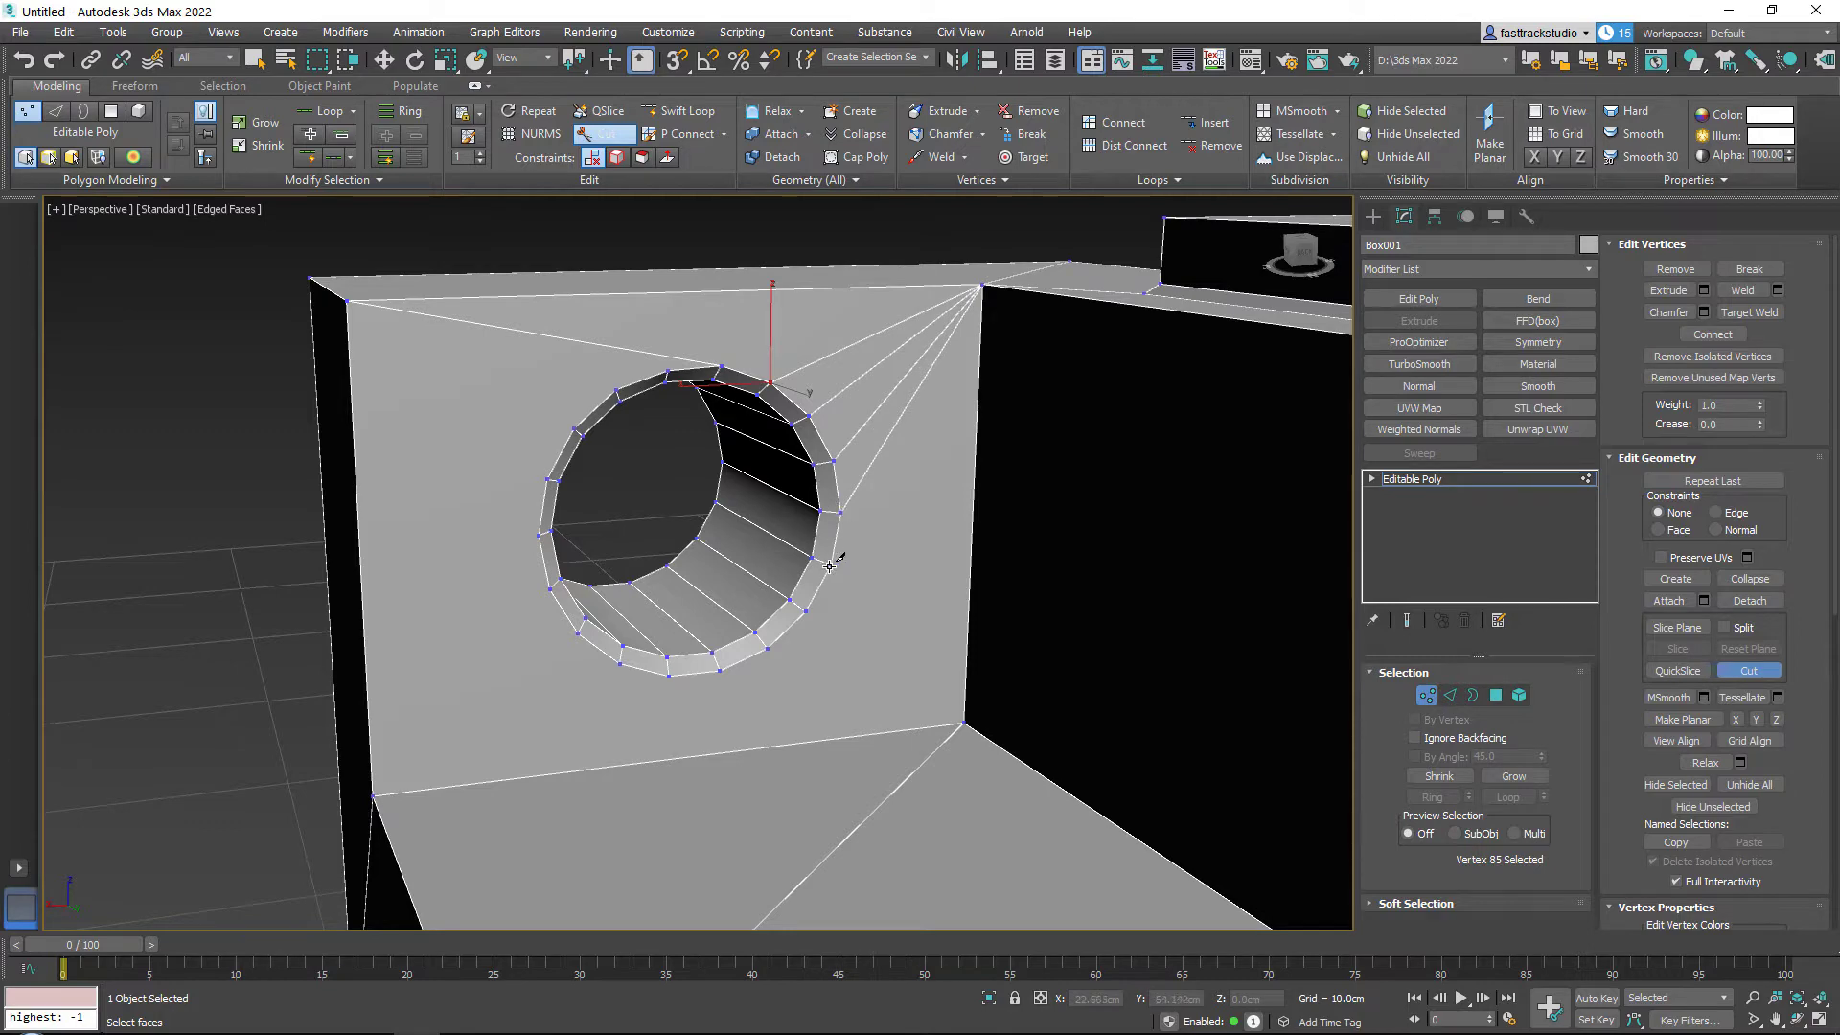
click(960, 726)
click(807, 610)
click(765, 647)
click(963, 723)
click(719, 670)
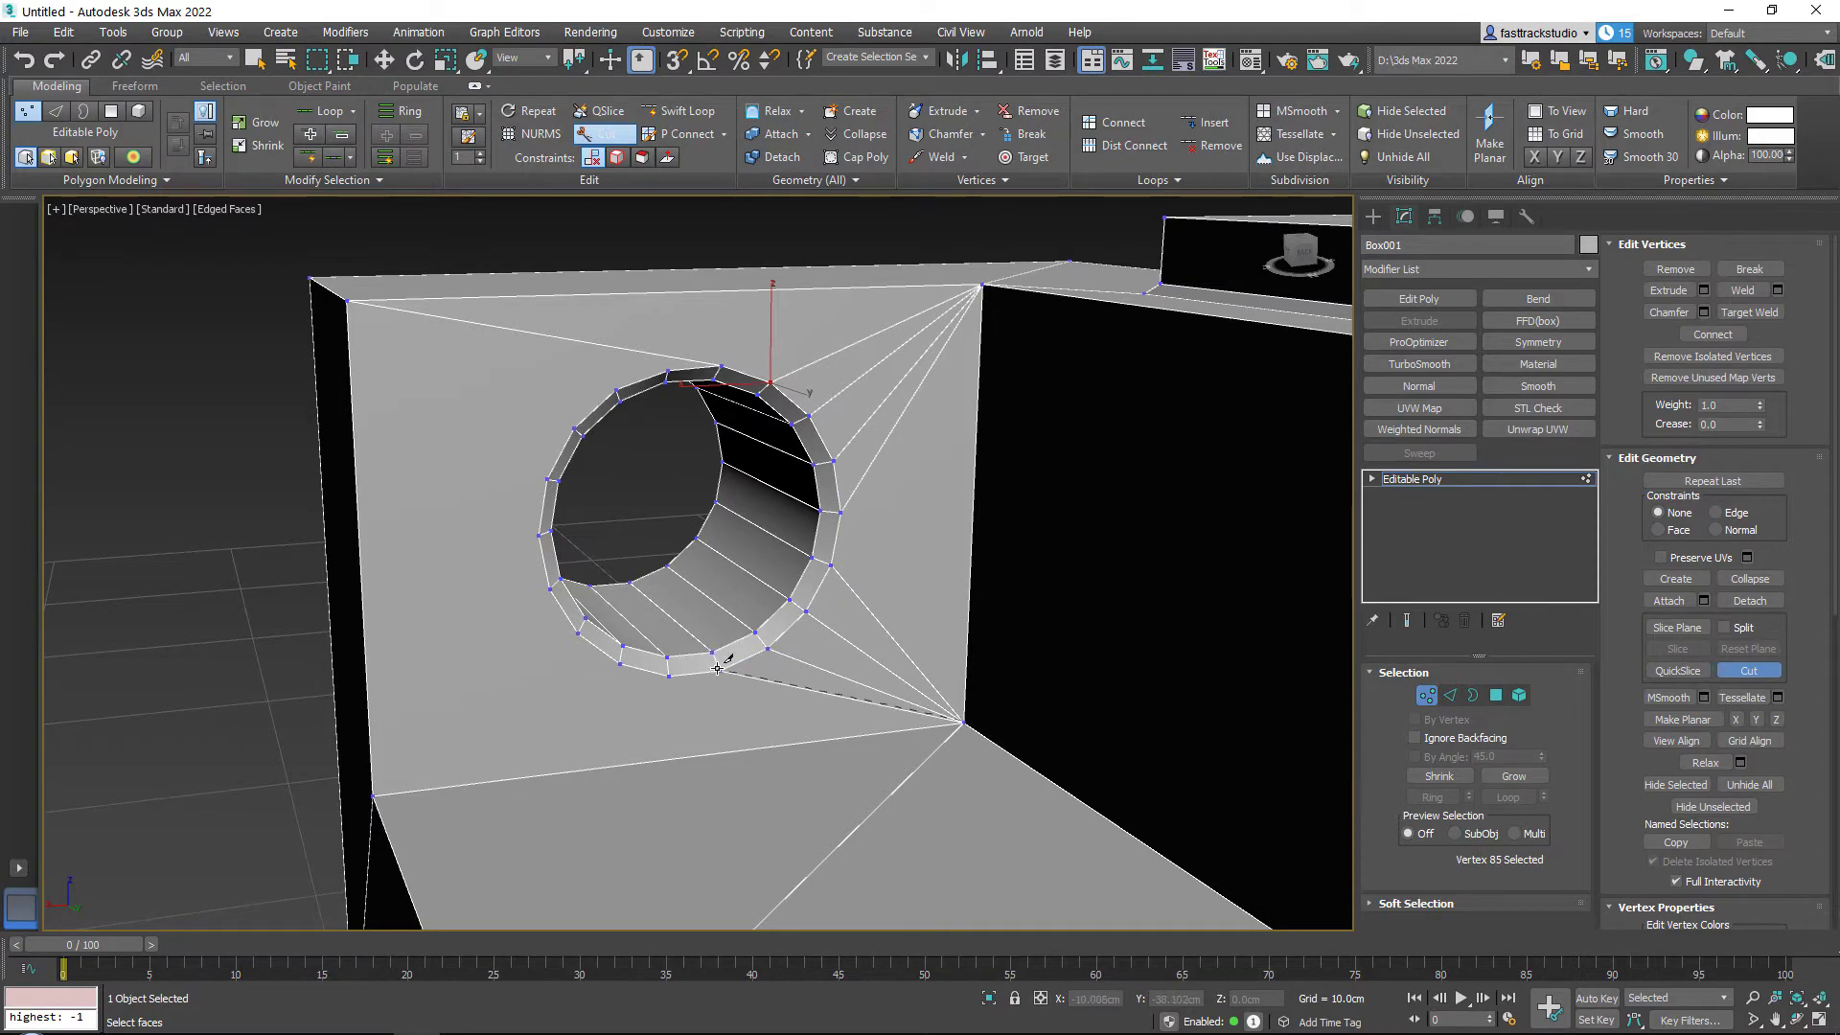
Step: Cut edges from the remaining lower rim vertices to the front face's outer bottom corner
click(668, 675)
click(373, 796)
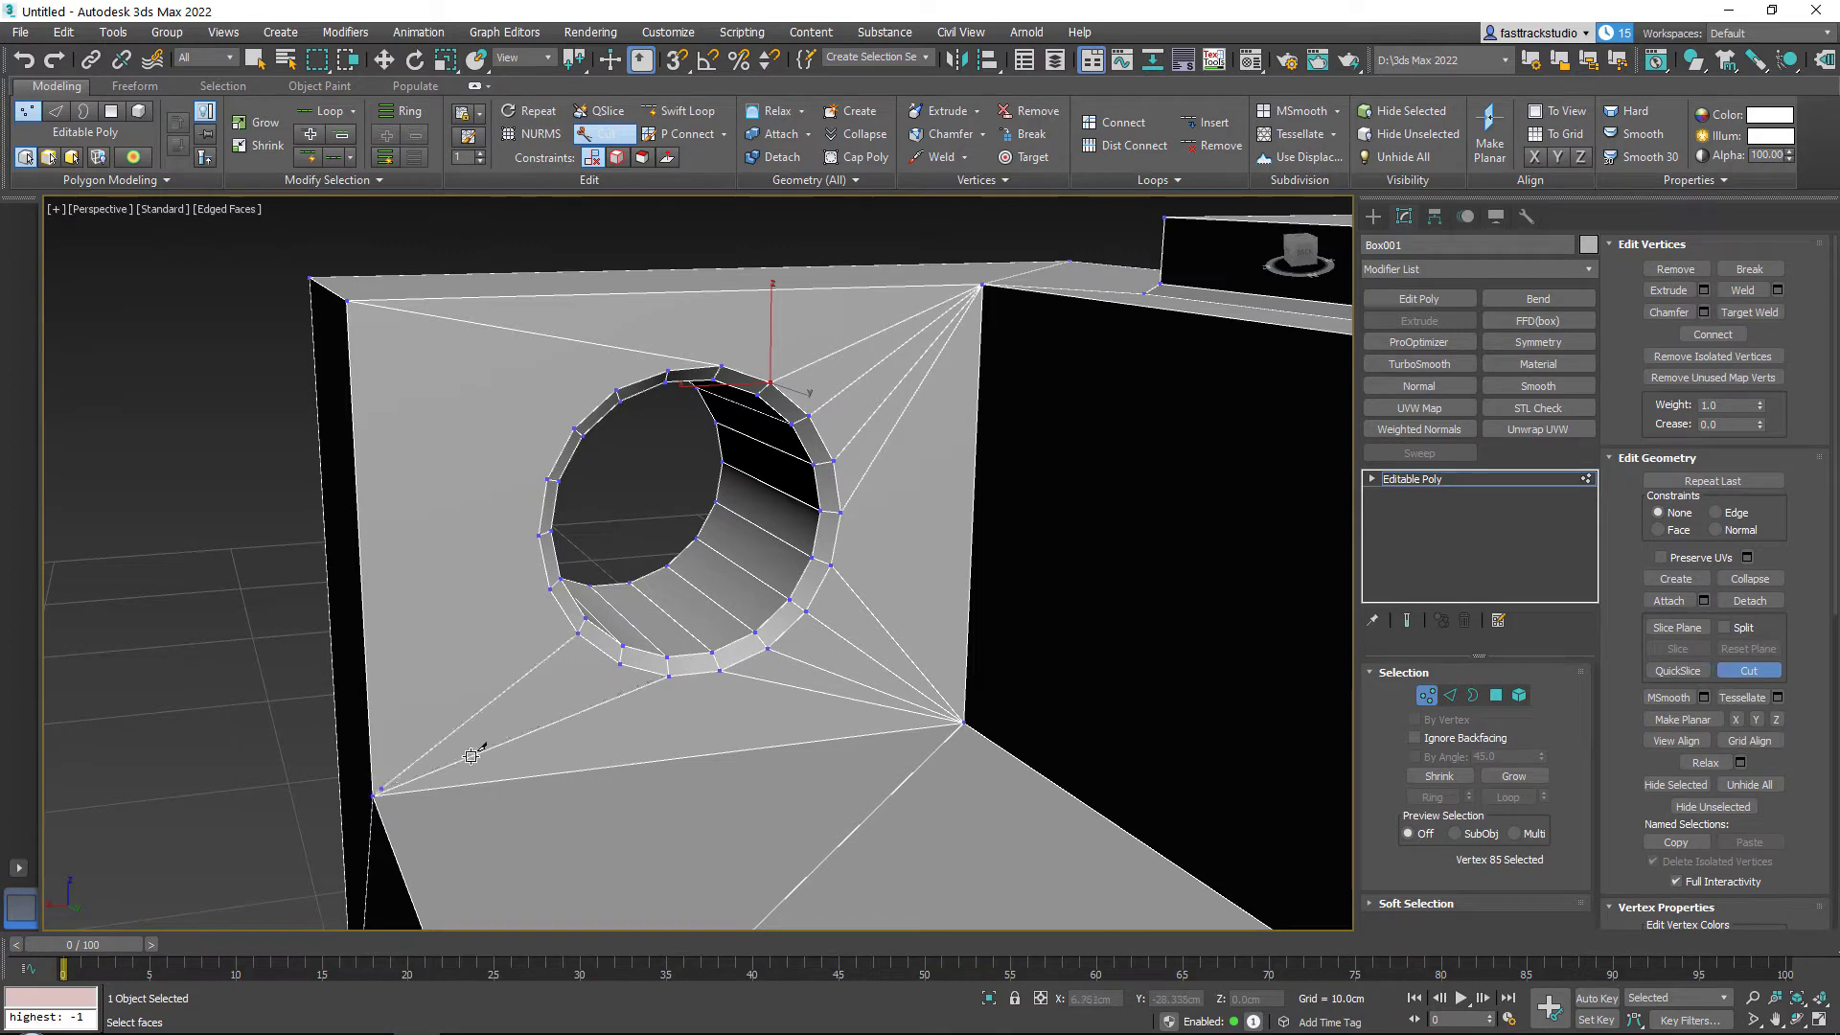
click(618, 665)
click(577, 633)
click(373, 795)
click(544, 534)
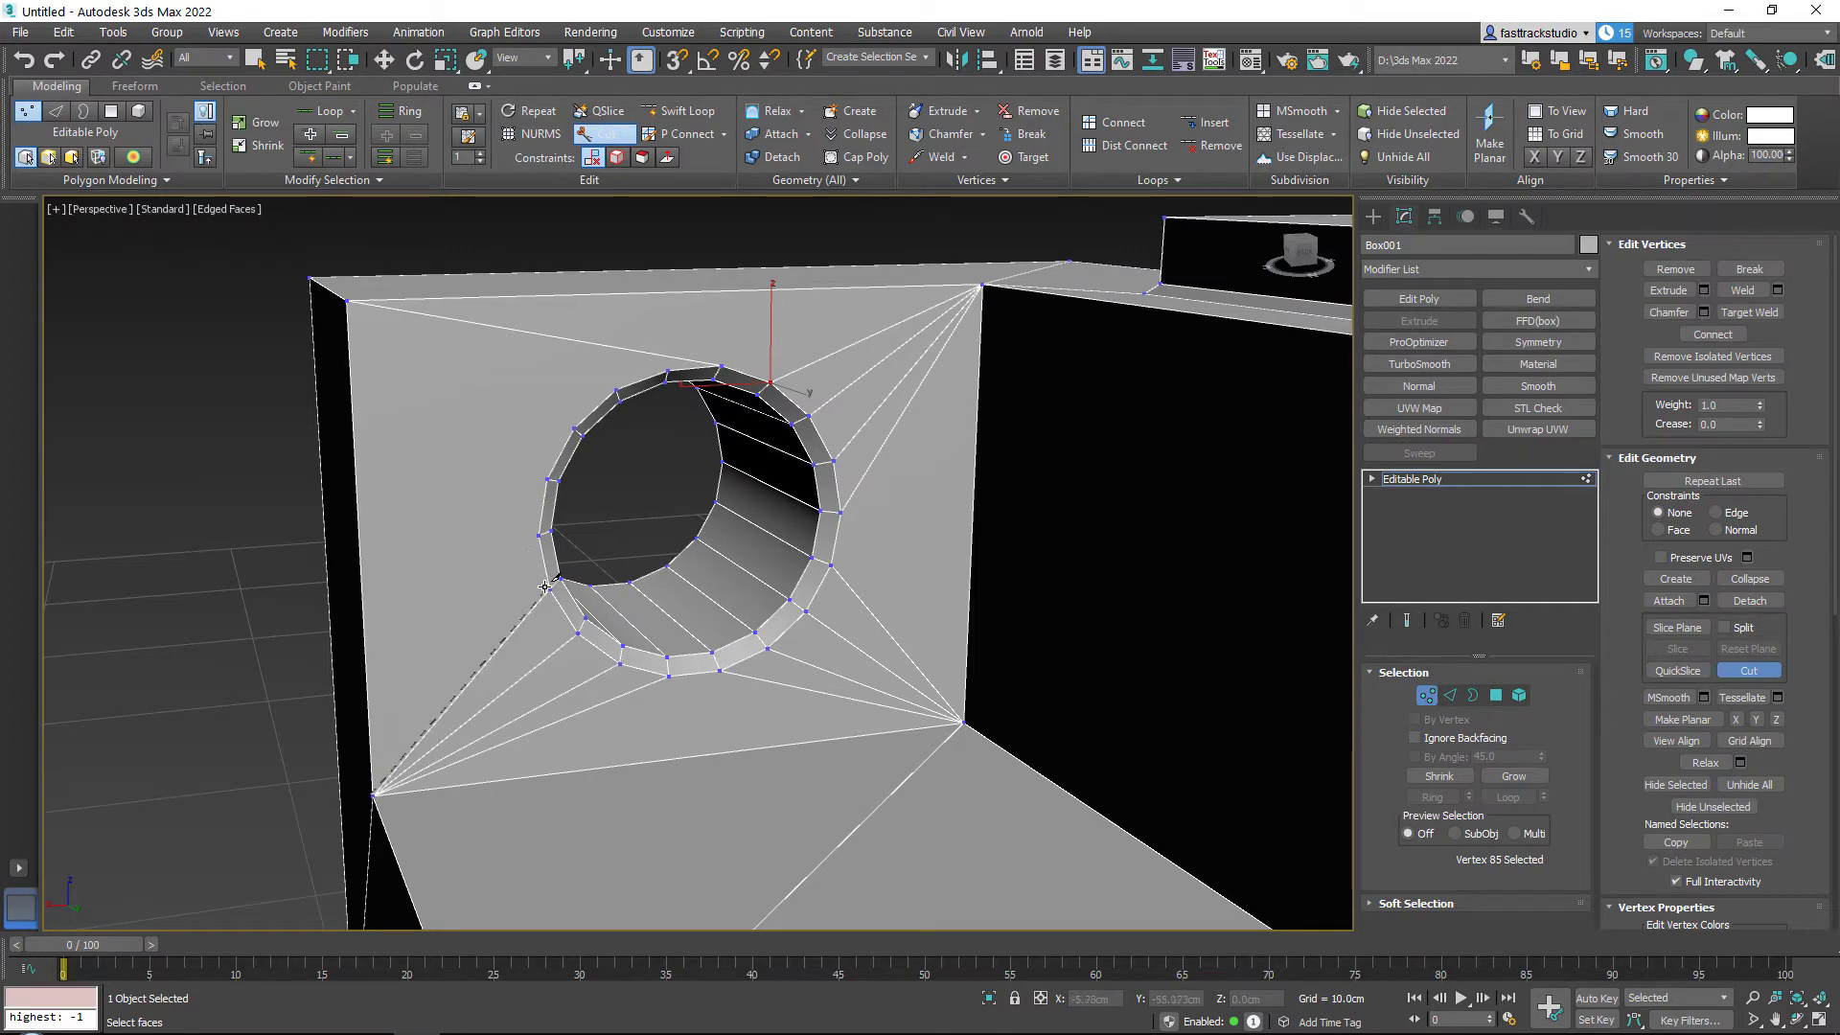
Step: Cut edges from the remaining upper rim vertices to the front face's outer top corner
click(620, 388)
click(347, 302)
click(574, 428)
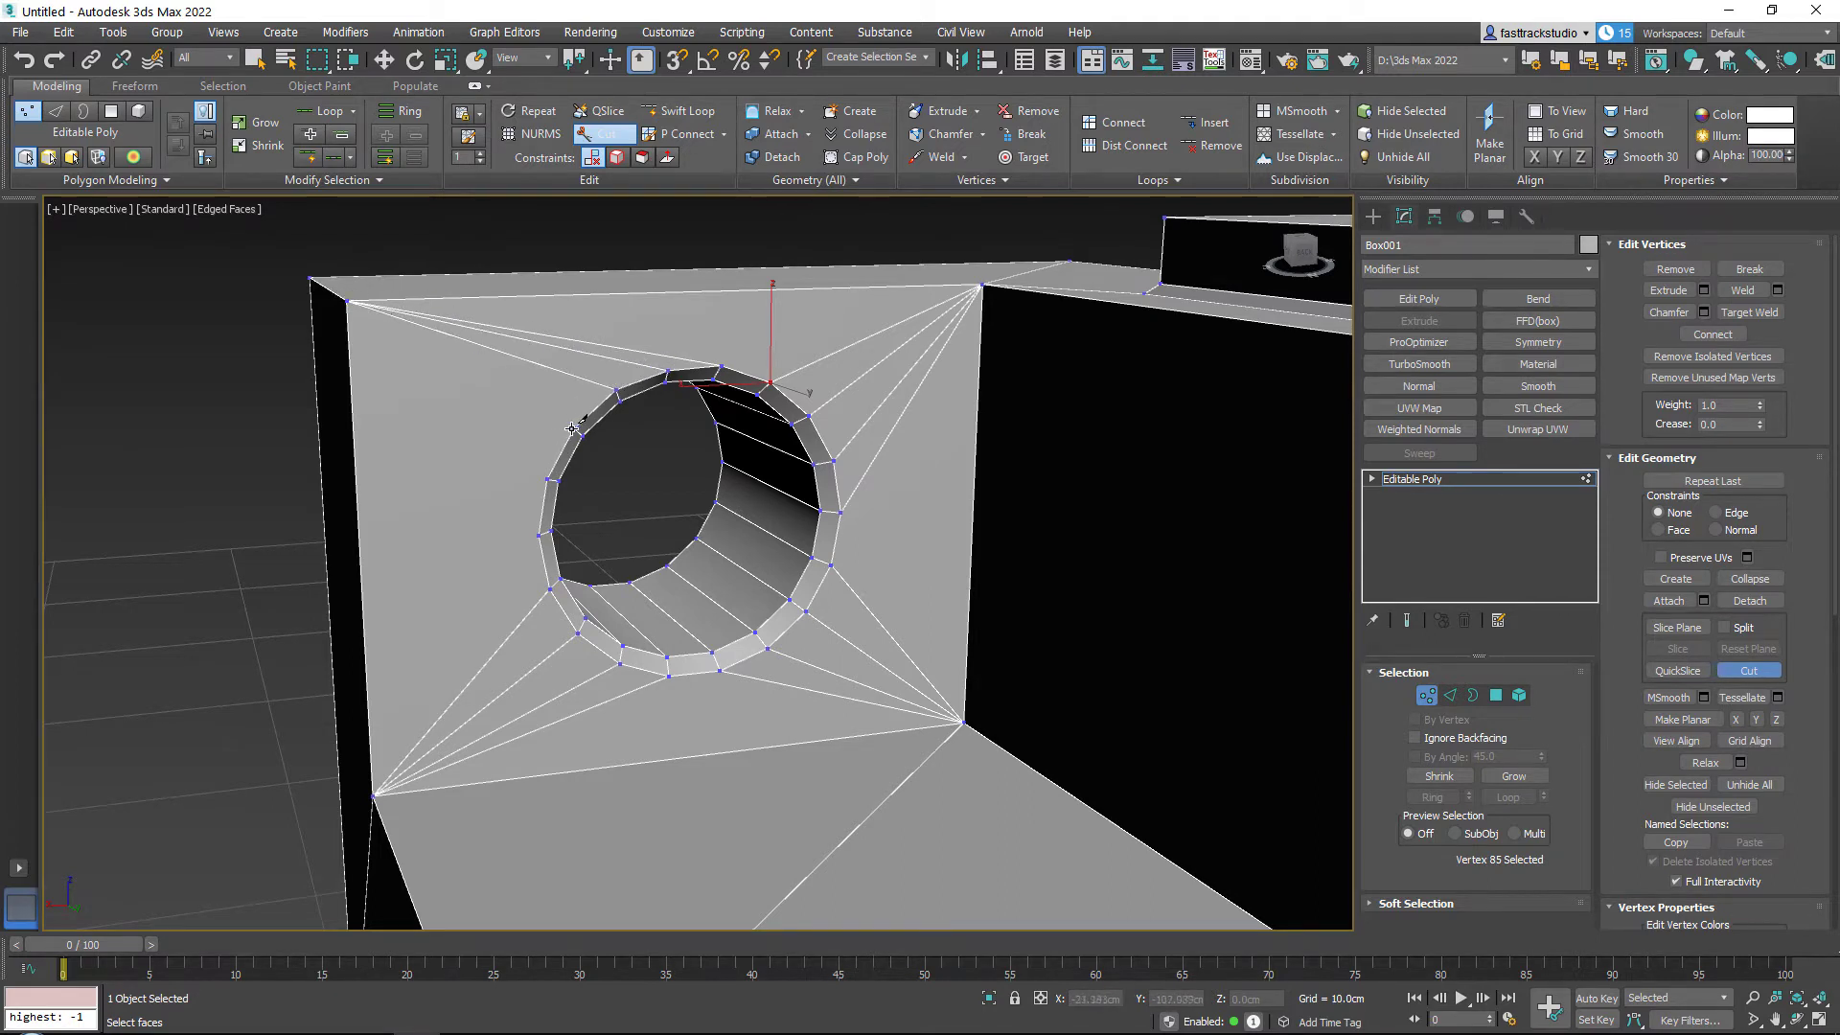
click(347, 301)
Step: Cut from the rim's outermost side vertex to the block's vertical edge, across the narrow side face, and on to the hole's back rim
middle_drag(594, 474, 853, 447)
click(805, 506)
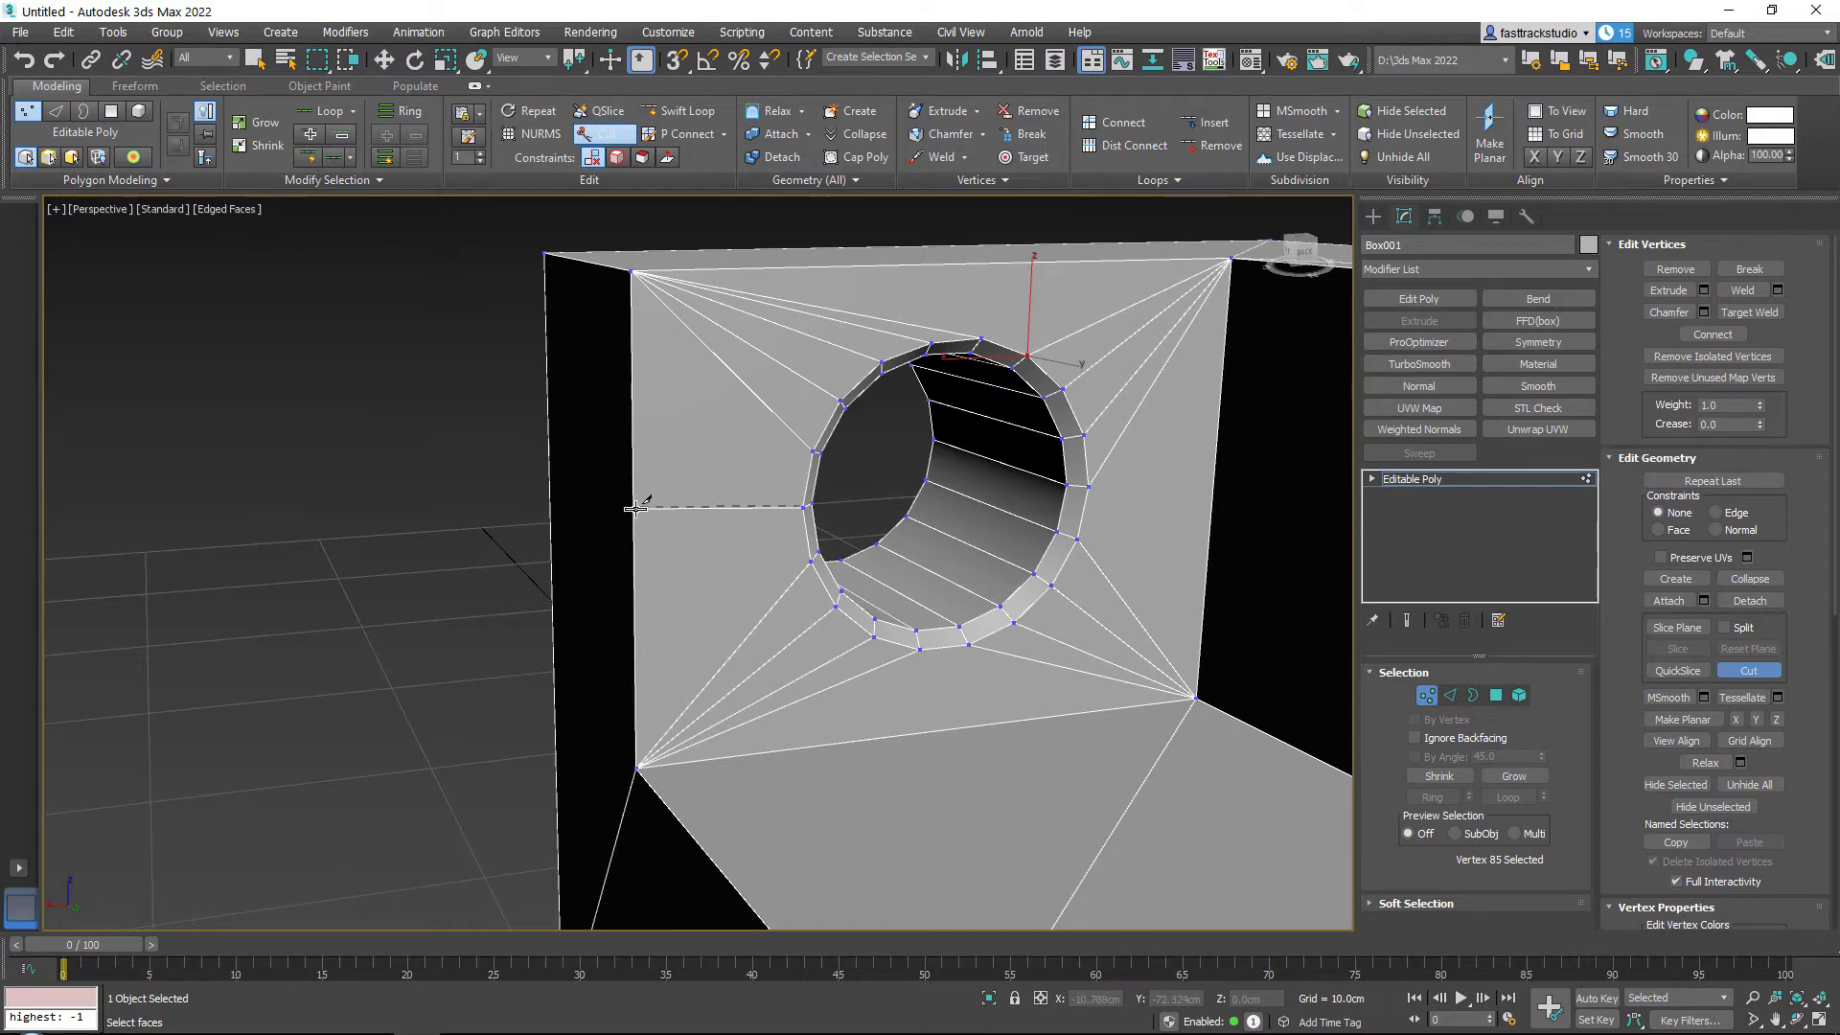
click(636, 509)
scroll(676, 509, down, 3)
alt+middle_drag(681, 509, 1017, 529)
scroll(924, 508, up, 2)
click(914, 550)
scroll(1017, 529, up, 2)
click(1042, 543)
click(1042, 543)
scroll(779, 685, down, 3)
Step: Cut an edge on the back face from the hole's lower rim to the bottom corner farther from the hole
middle_drag(779, 685, 811, 502)
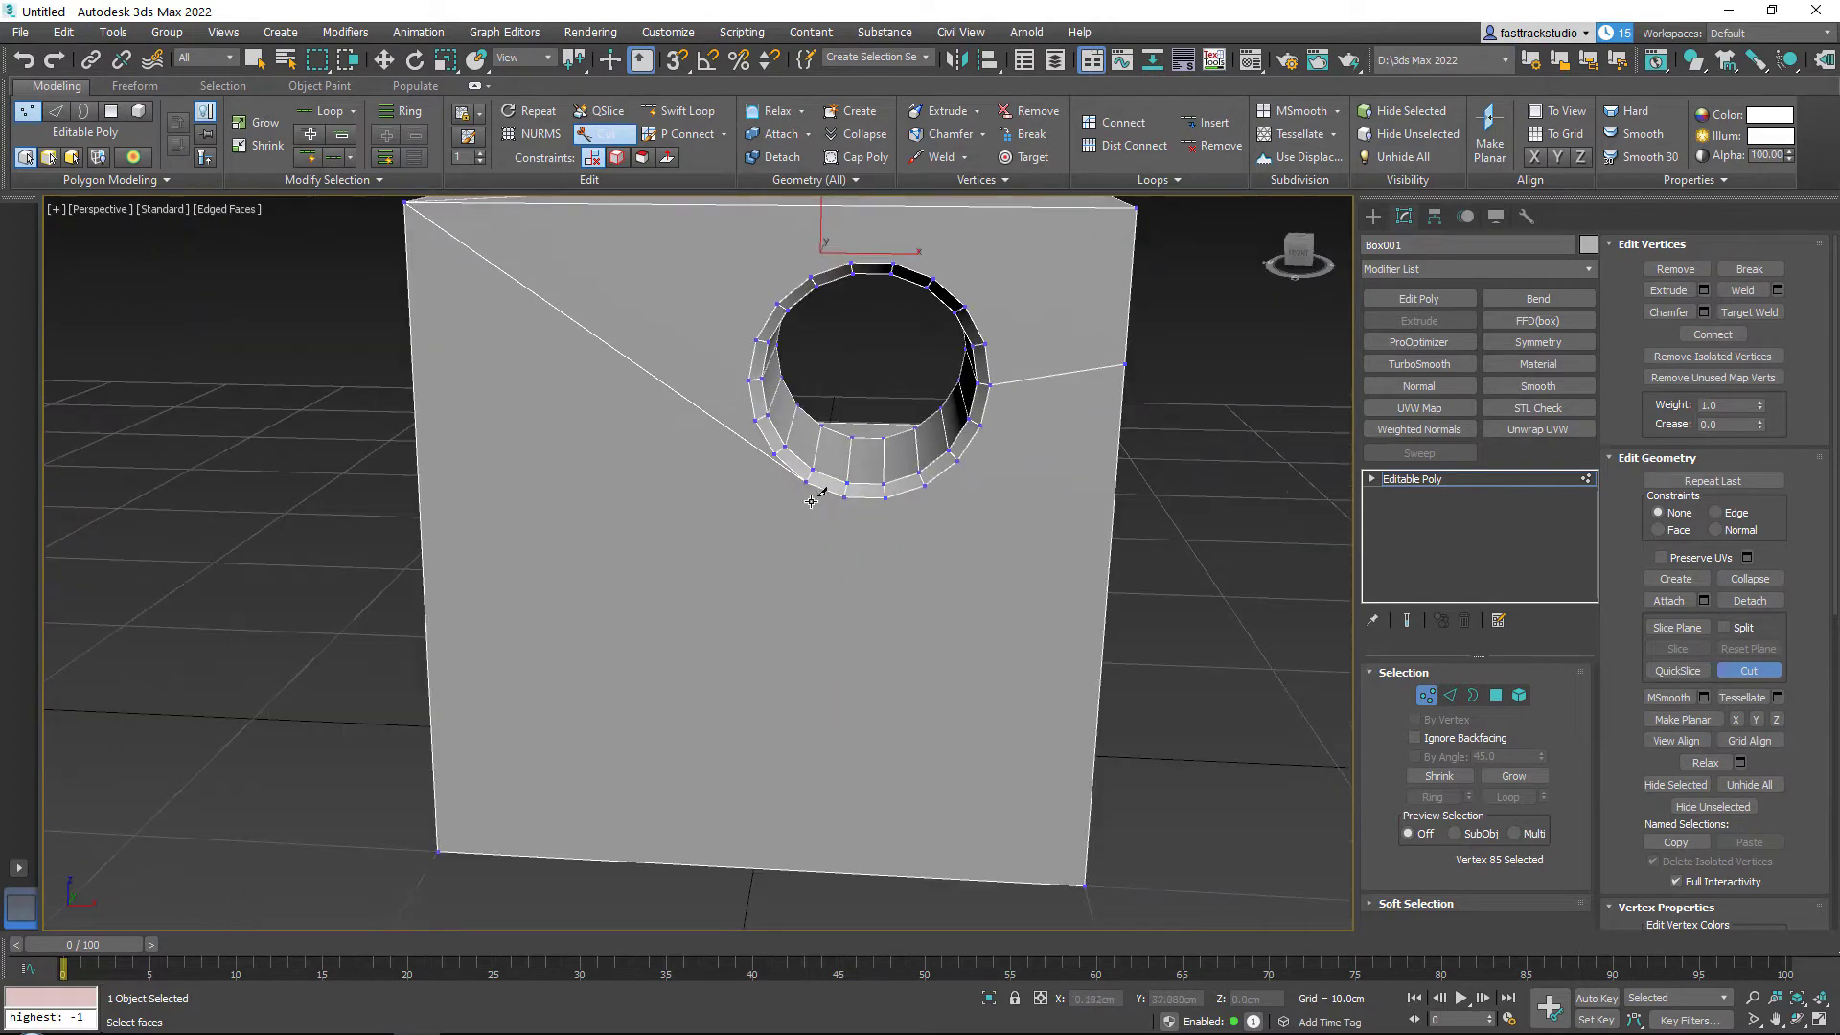
click(805, 477)
scroll(784, 469, up, 5)
scroll(813, 461, down, 5)
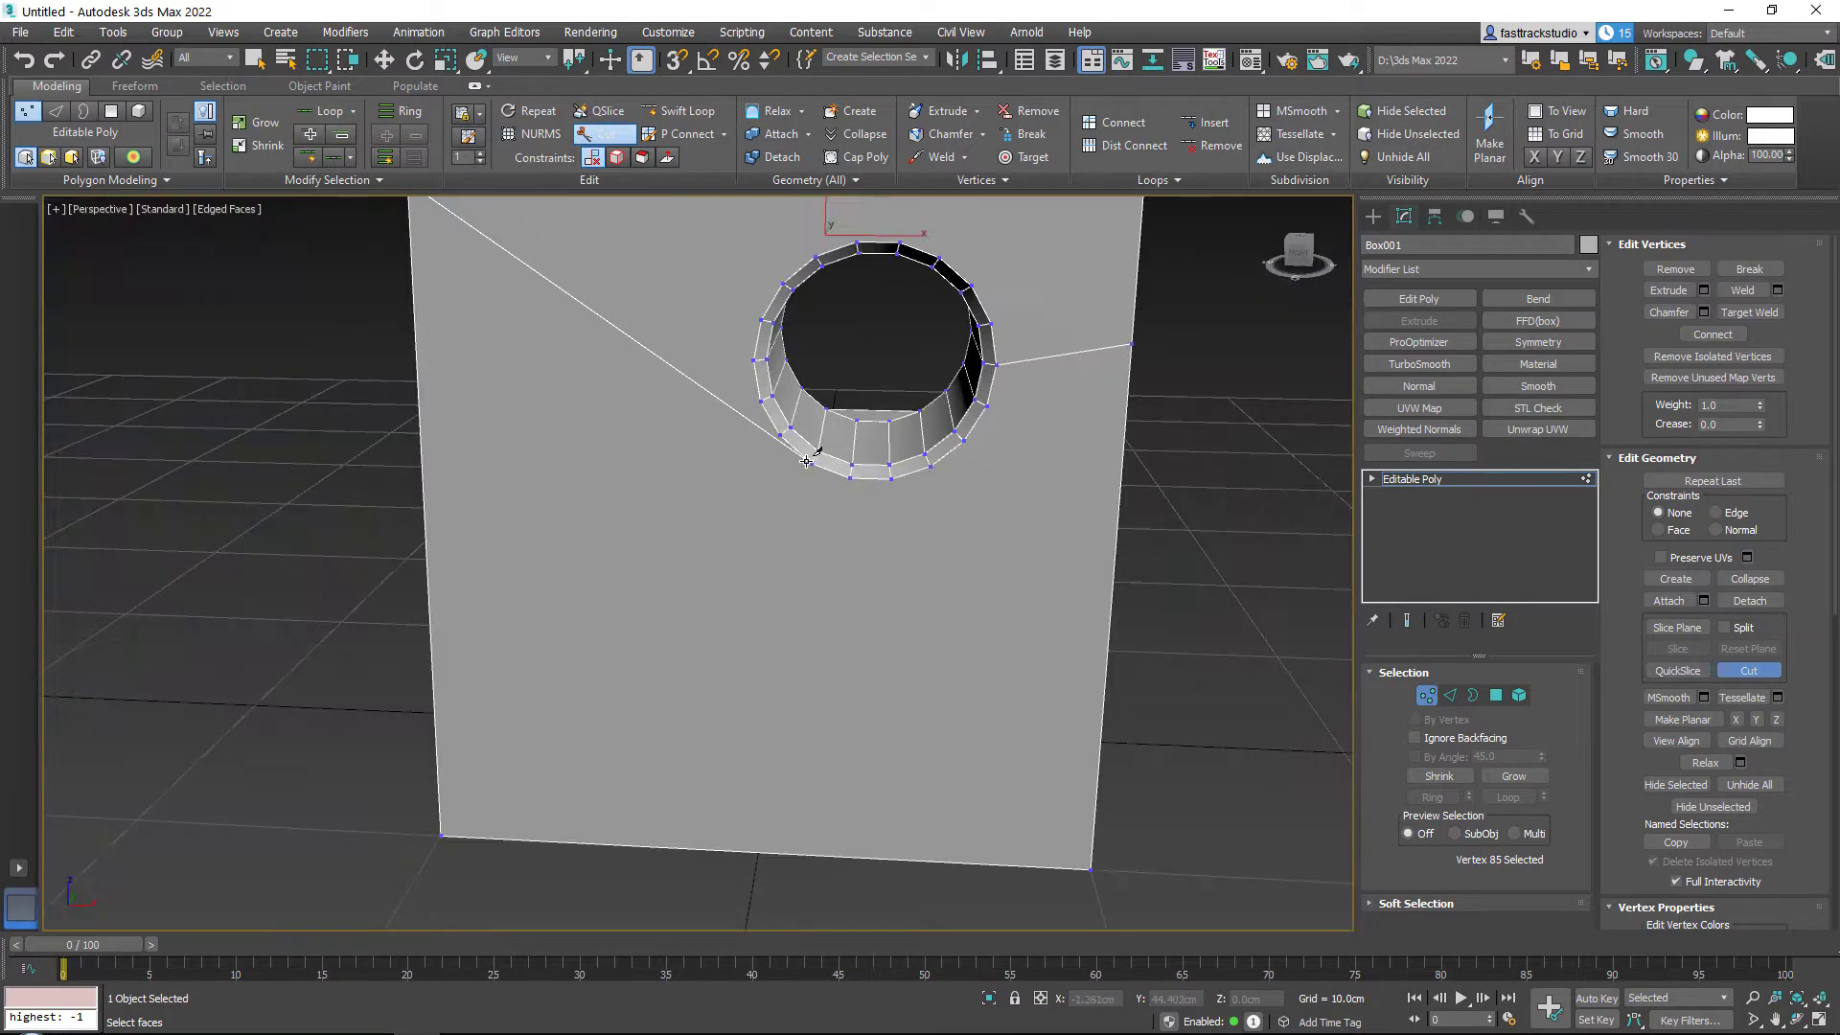
click(439, 837)
right_click(440, 836)
right_click(566, 637)
Step: Remove the long diagonal edge between the back face's upper corner and the hole's lower rim
middle_drag(674, 603, 722, 697)
key(2)
click(688, 444)
key(BackSpace)
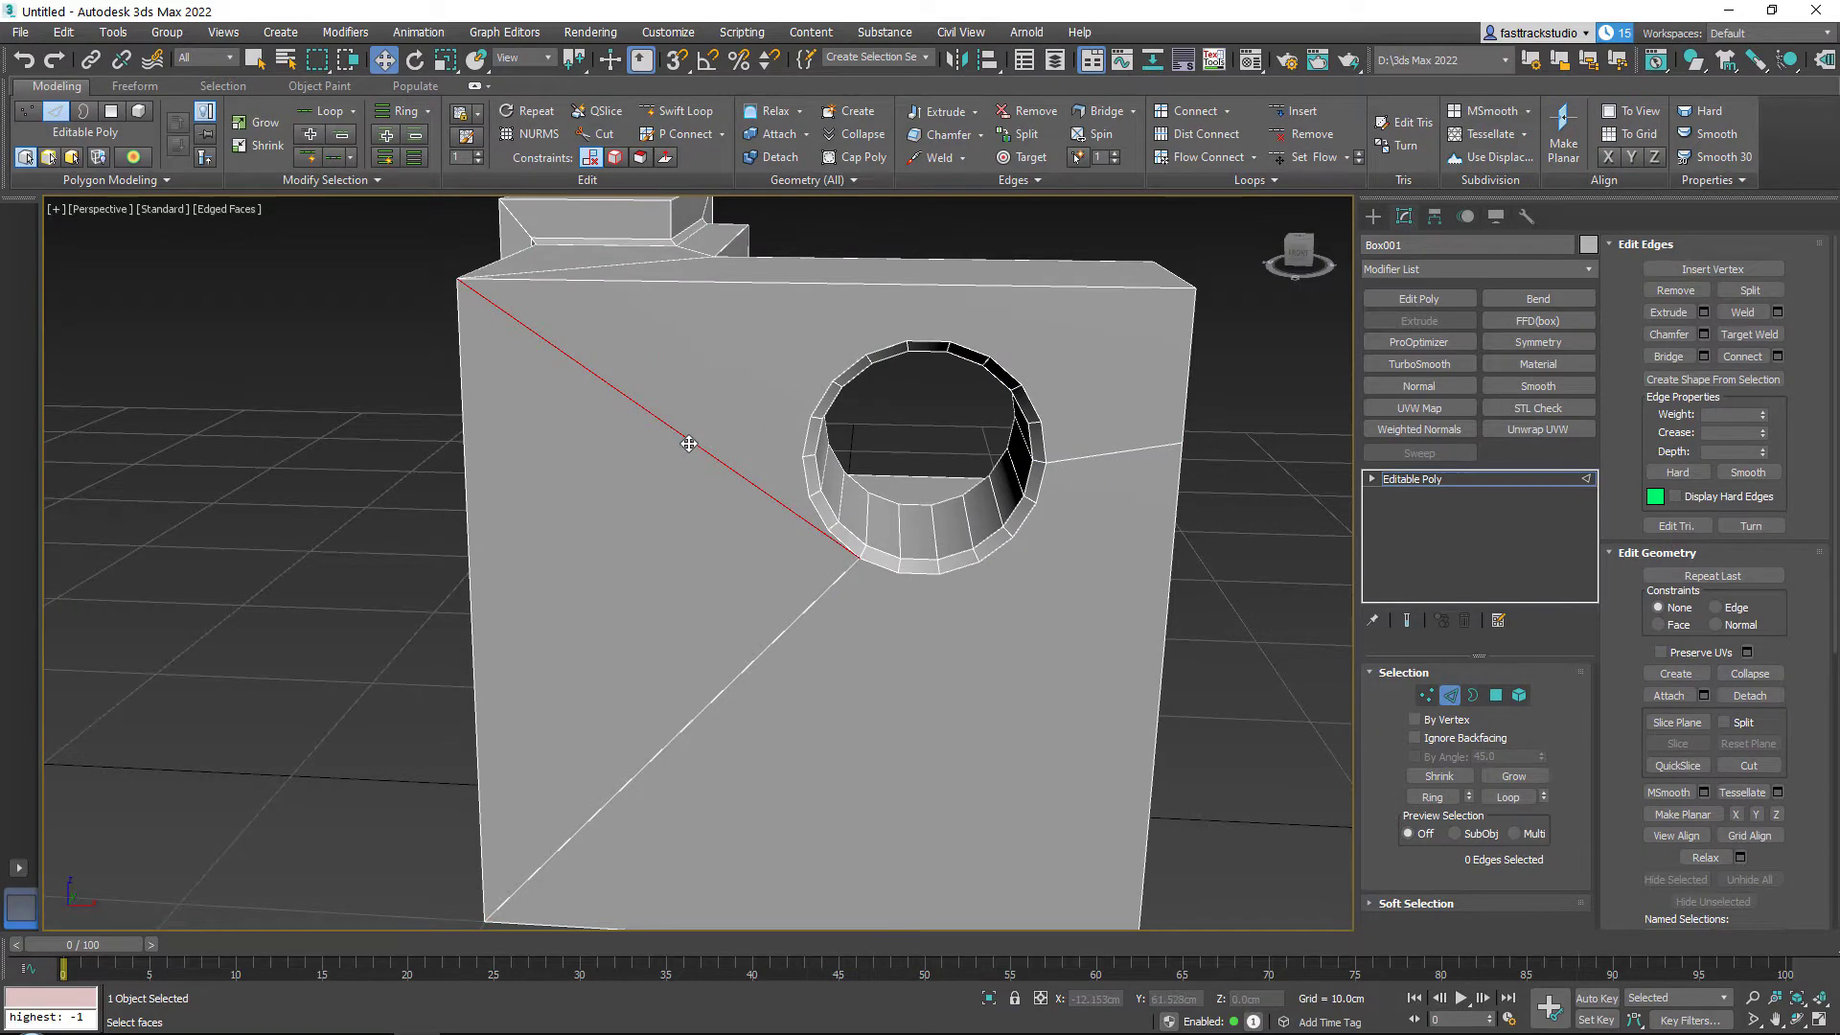
Step: Try connecting all vertices of the polygon below the hole on the back face, and undo the connection
mouse_move(826, 329)
middle_down()
mouse_move(805, 378)
mouse_move(769, 375)
middle_up()
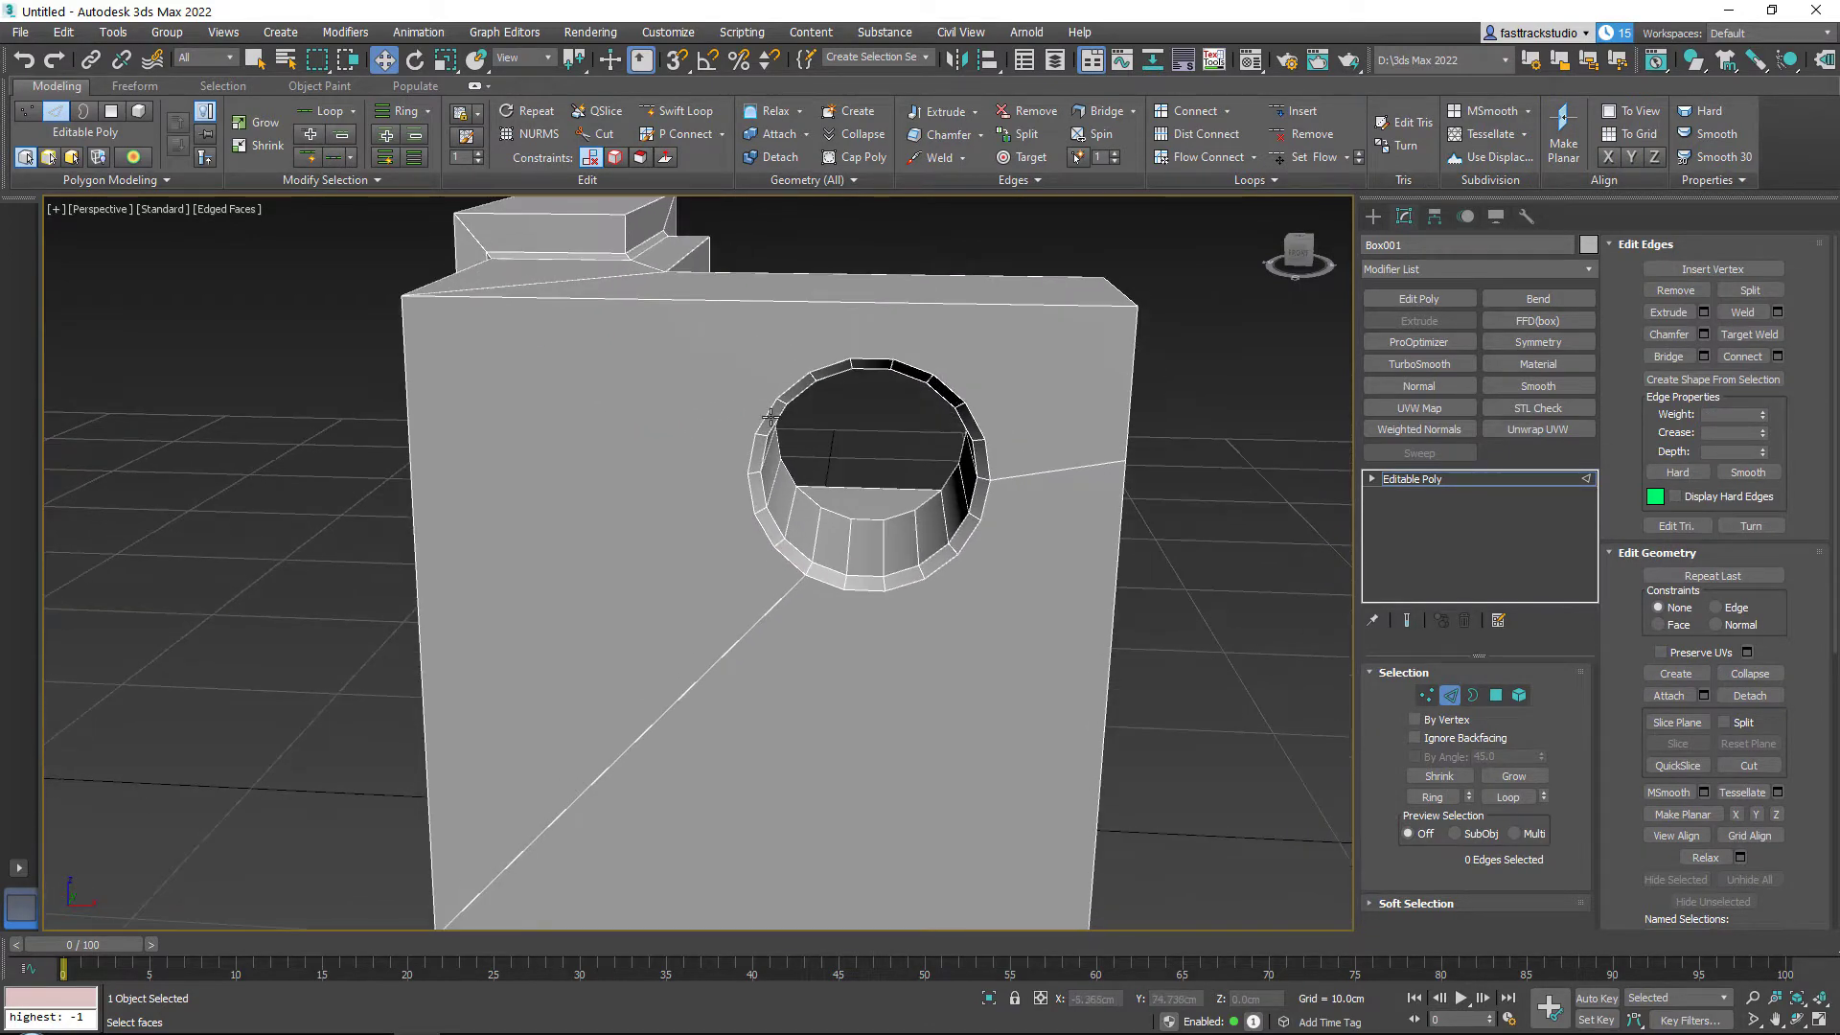
key(1)
click(851, 362)
alt+middle_drag(952, 435, 934, 380)
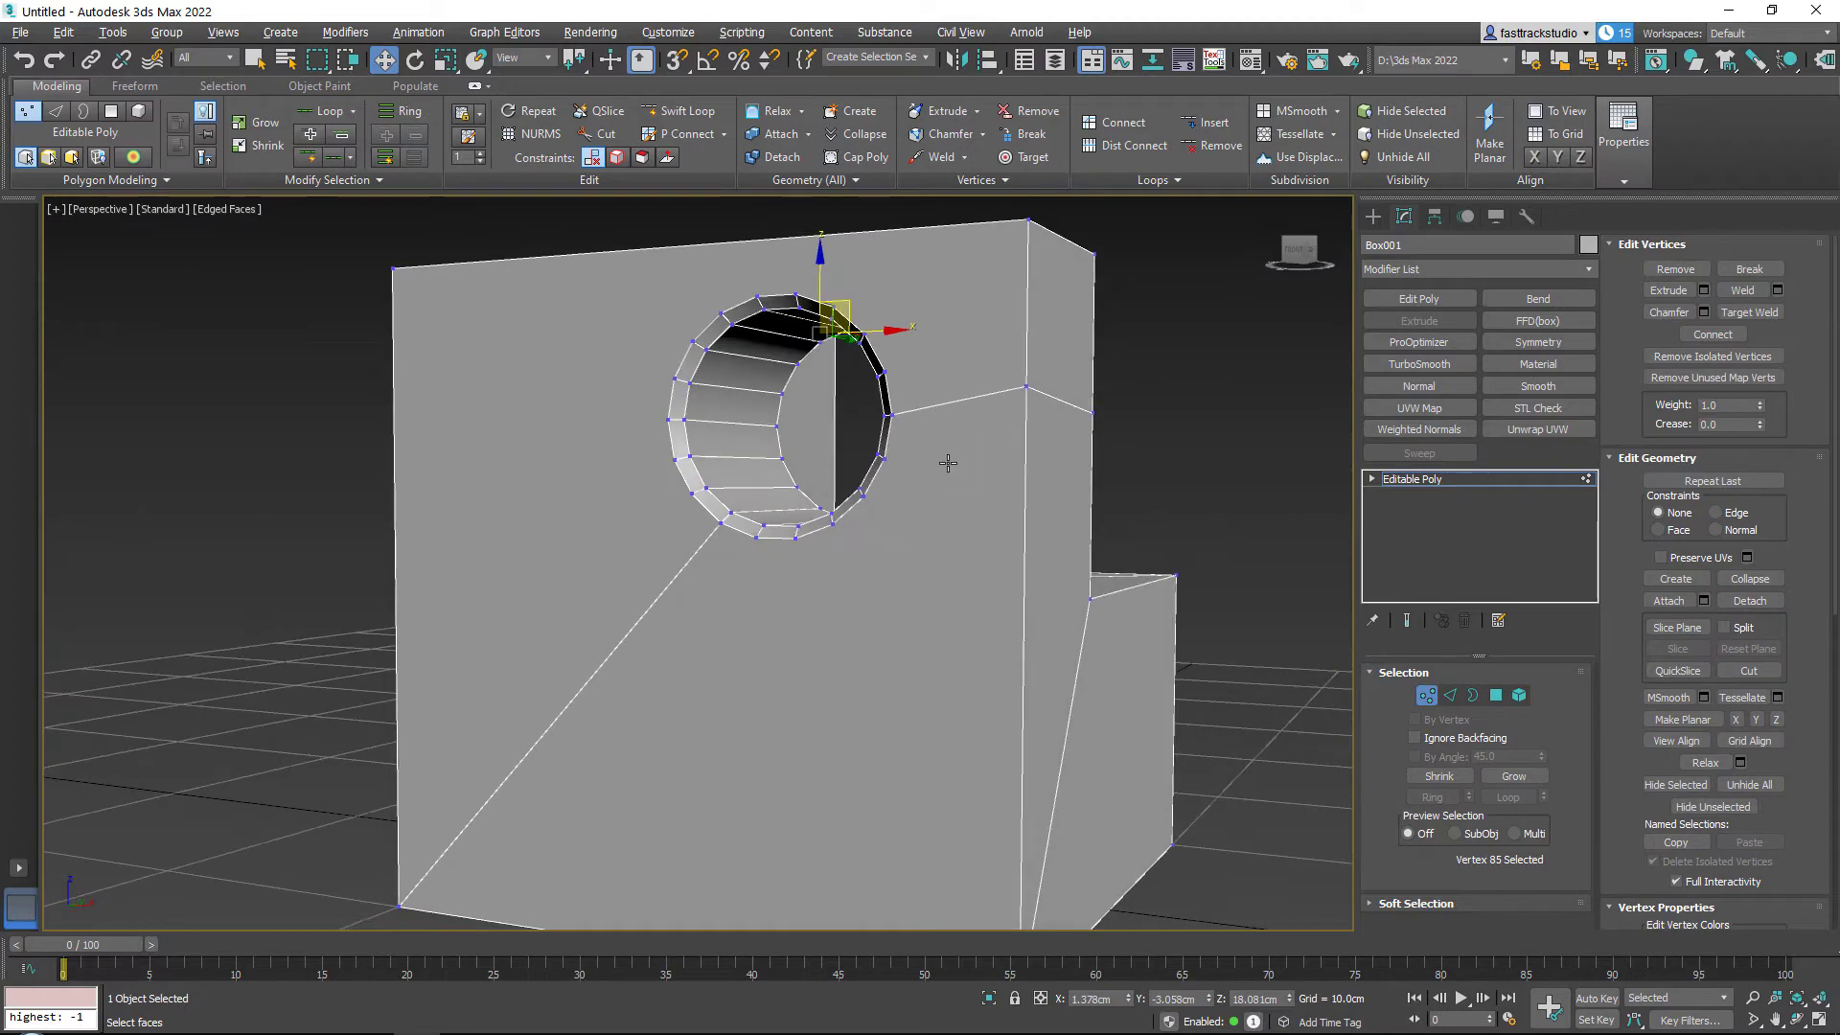
mouse_move(951, 463)
alt+middle_down()
mouse_move(1012, 556)
mouse_move(979, 467)
alt+middle_up()
key(4)
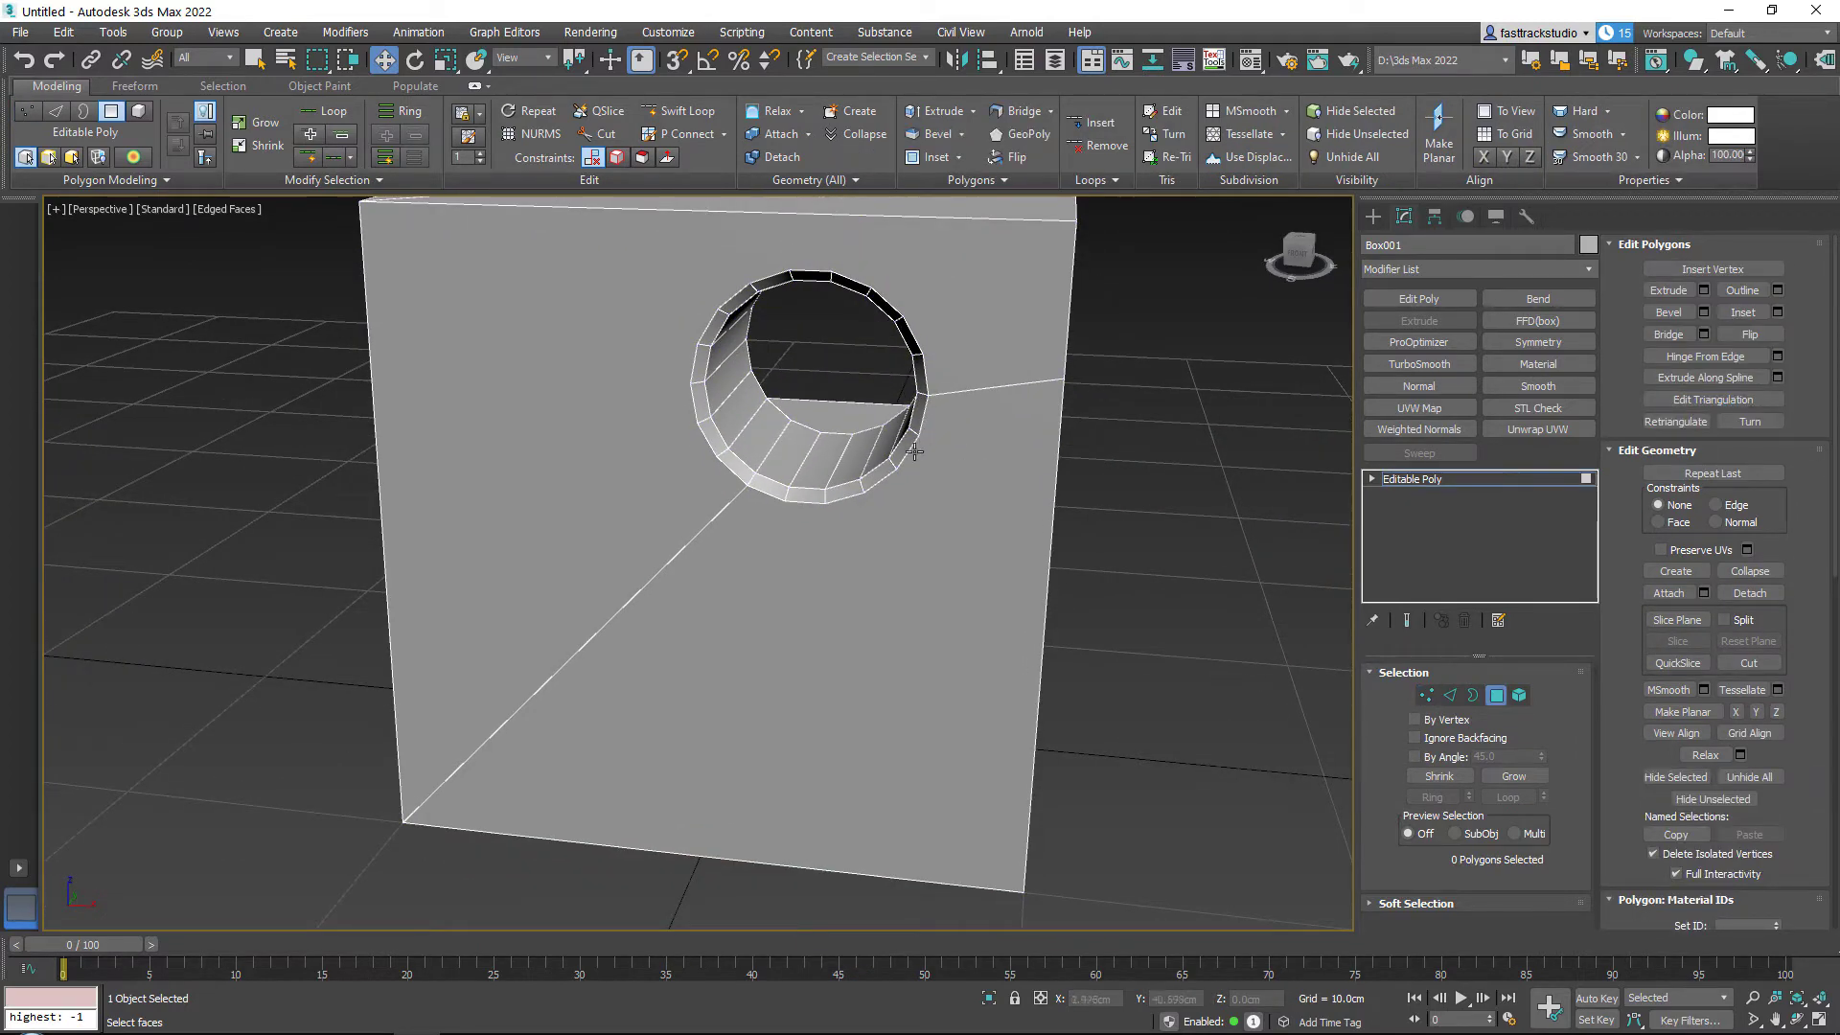
click(968, 506)
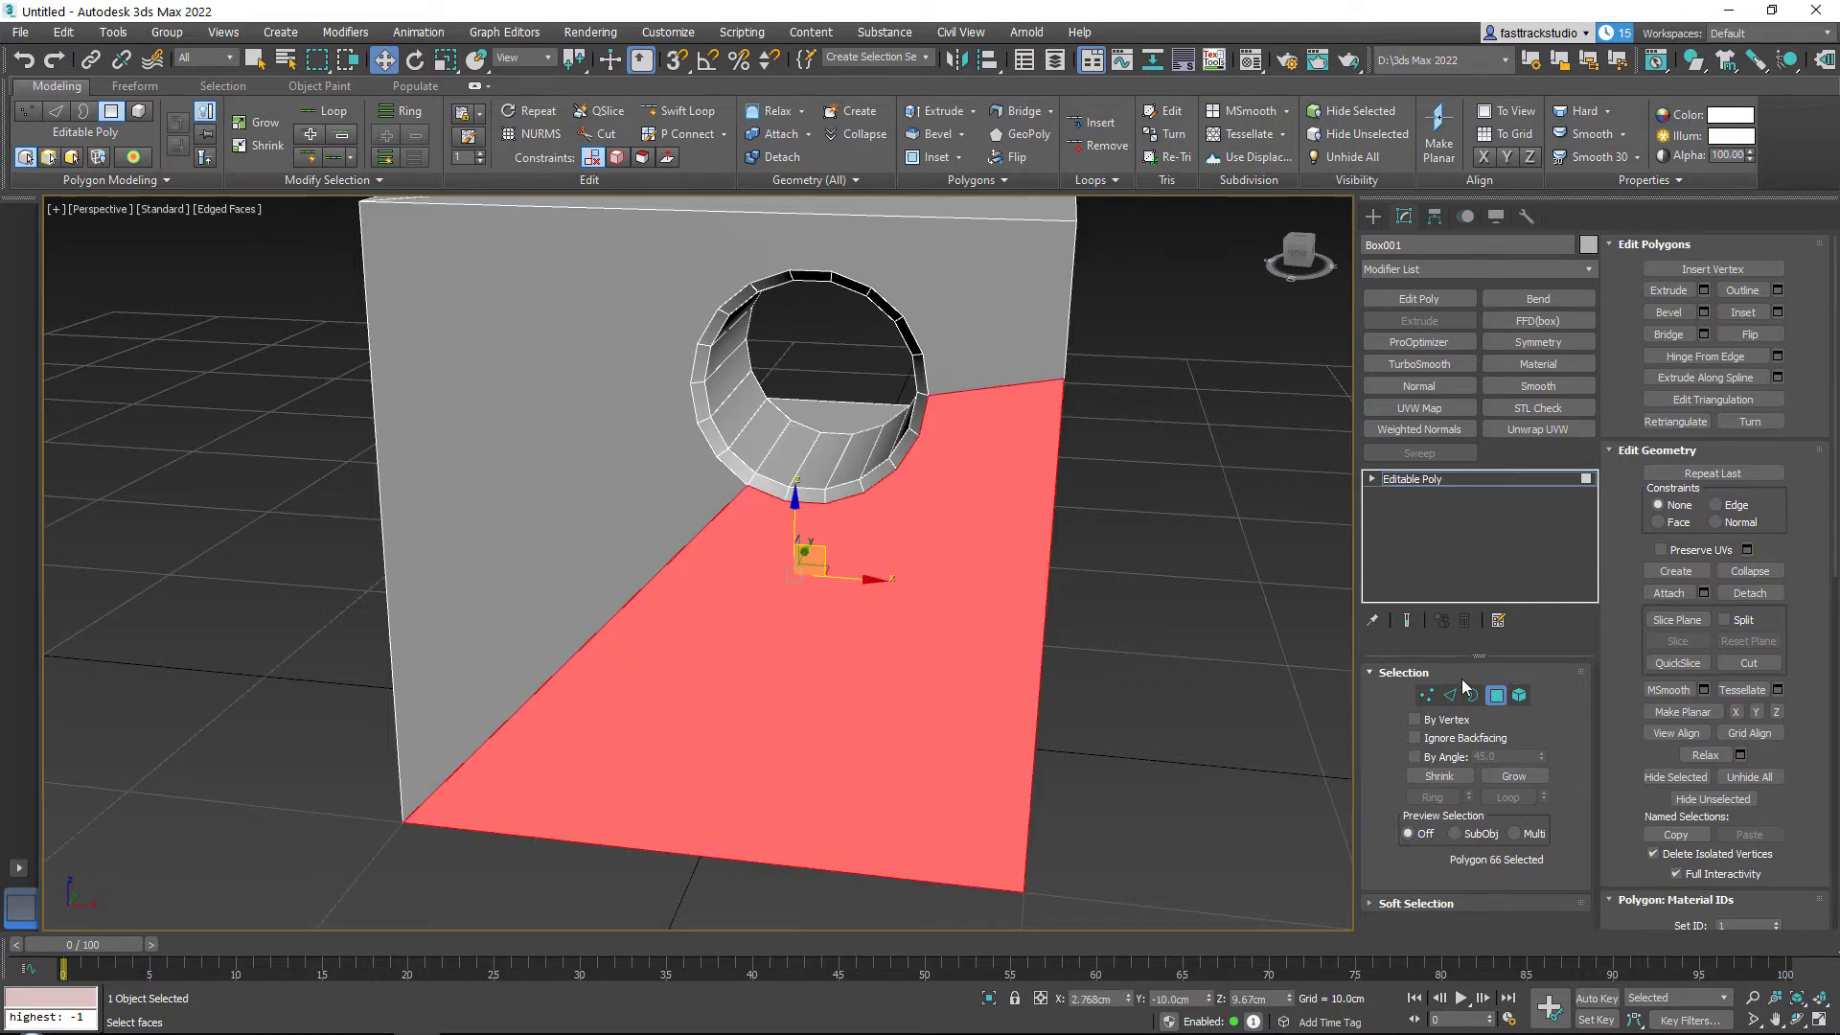
ctrl+click(1427, 695)
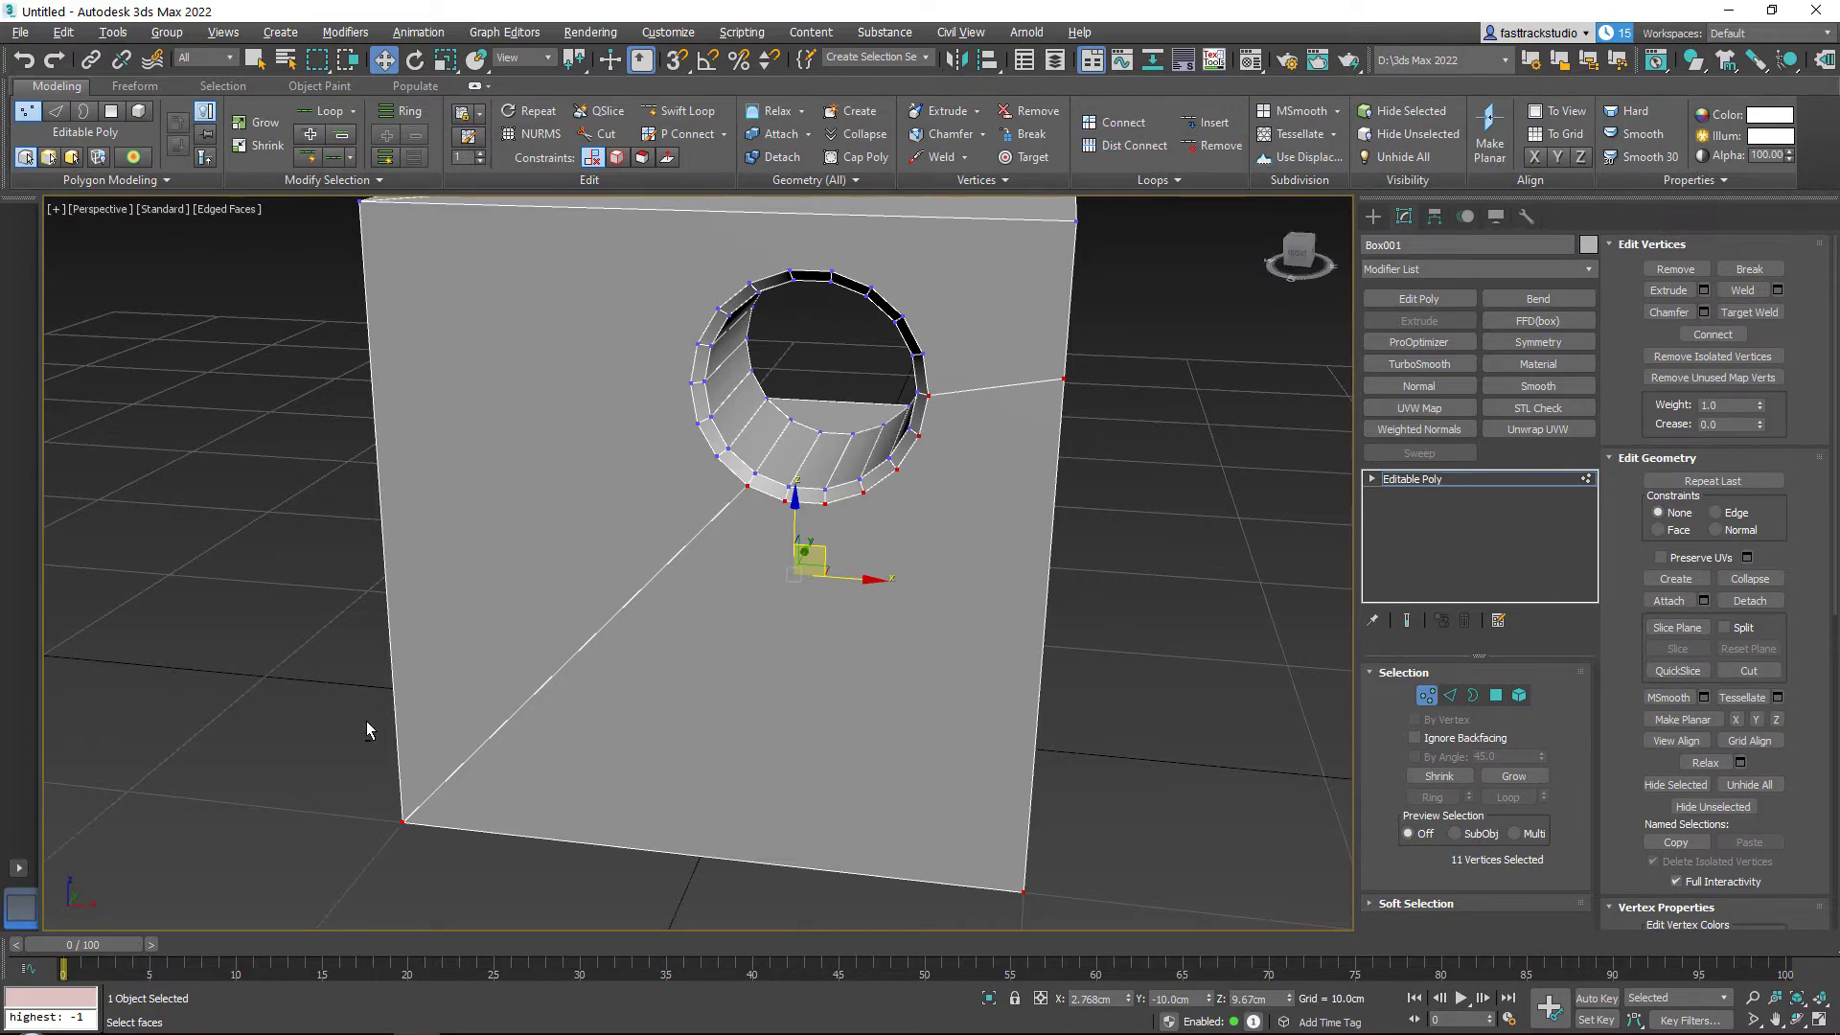
click(1112, 123)
alt+middle_drag(953, 458, 846, 343)
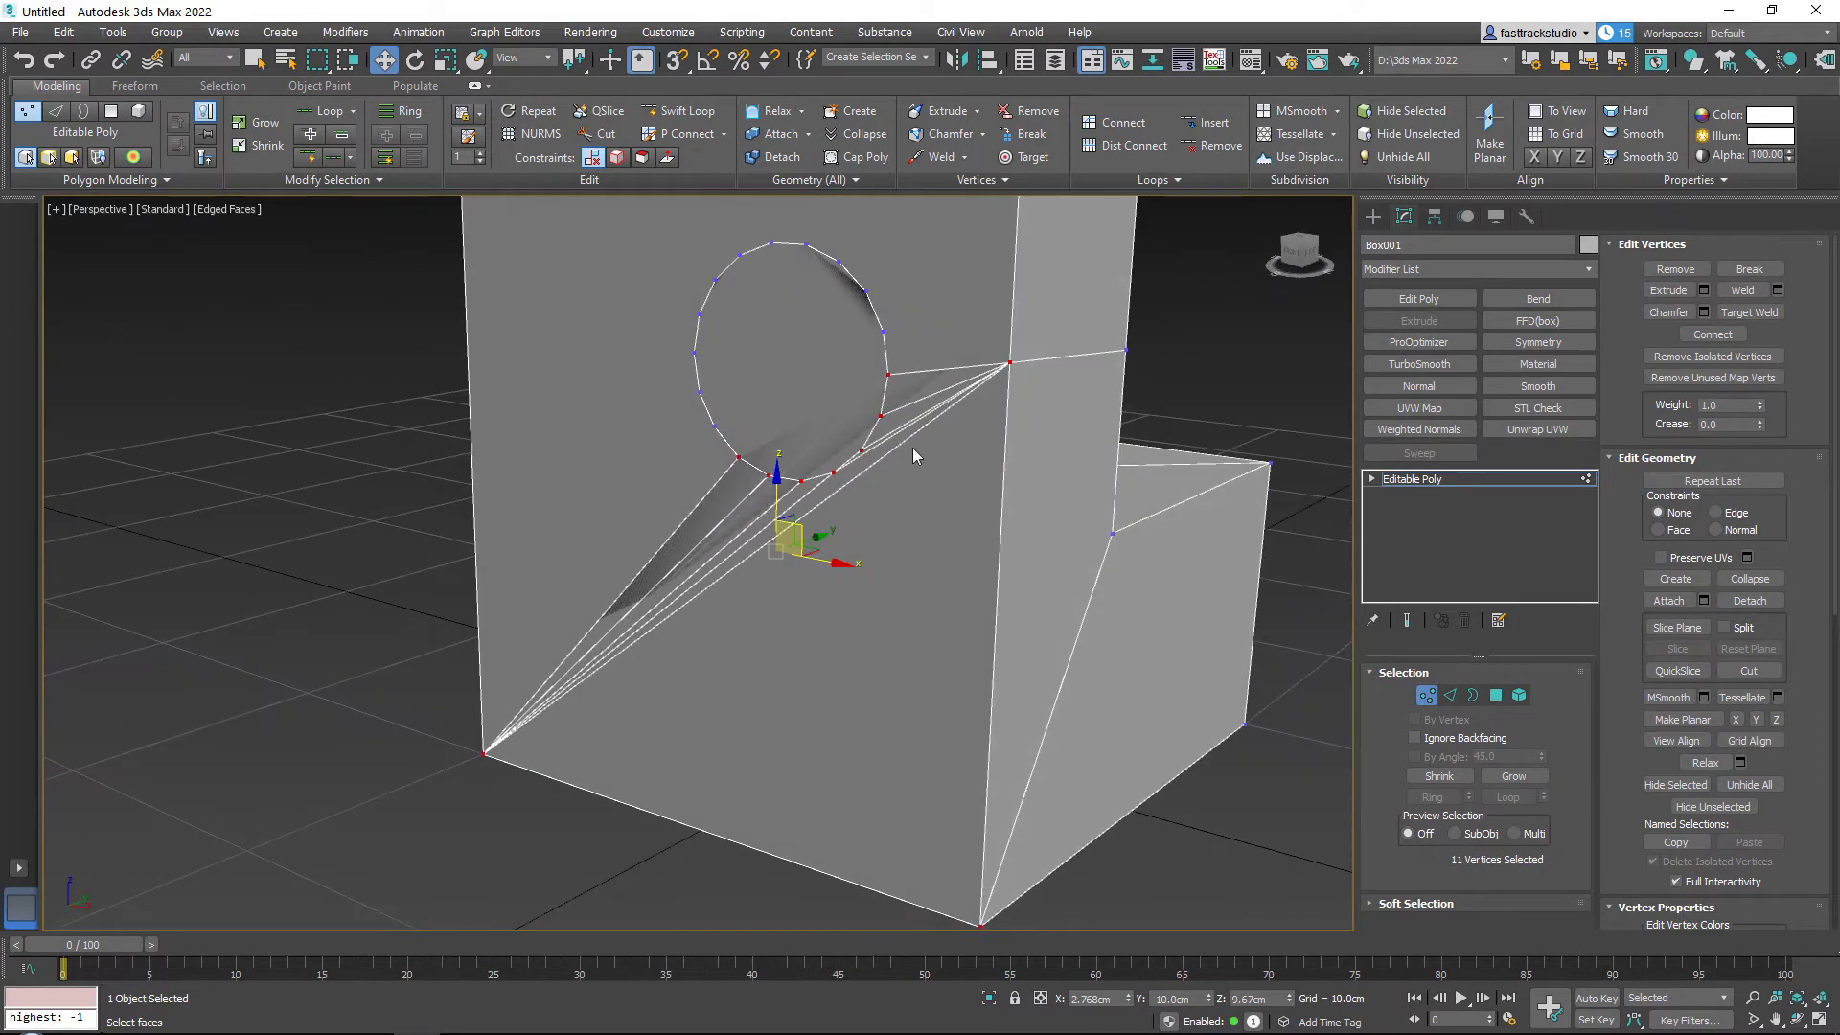
middle_drag(897, 484, 858, 422)
key(ctrl+z)
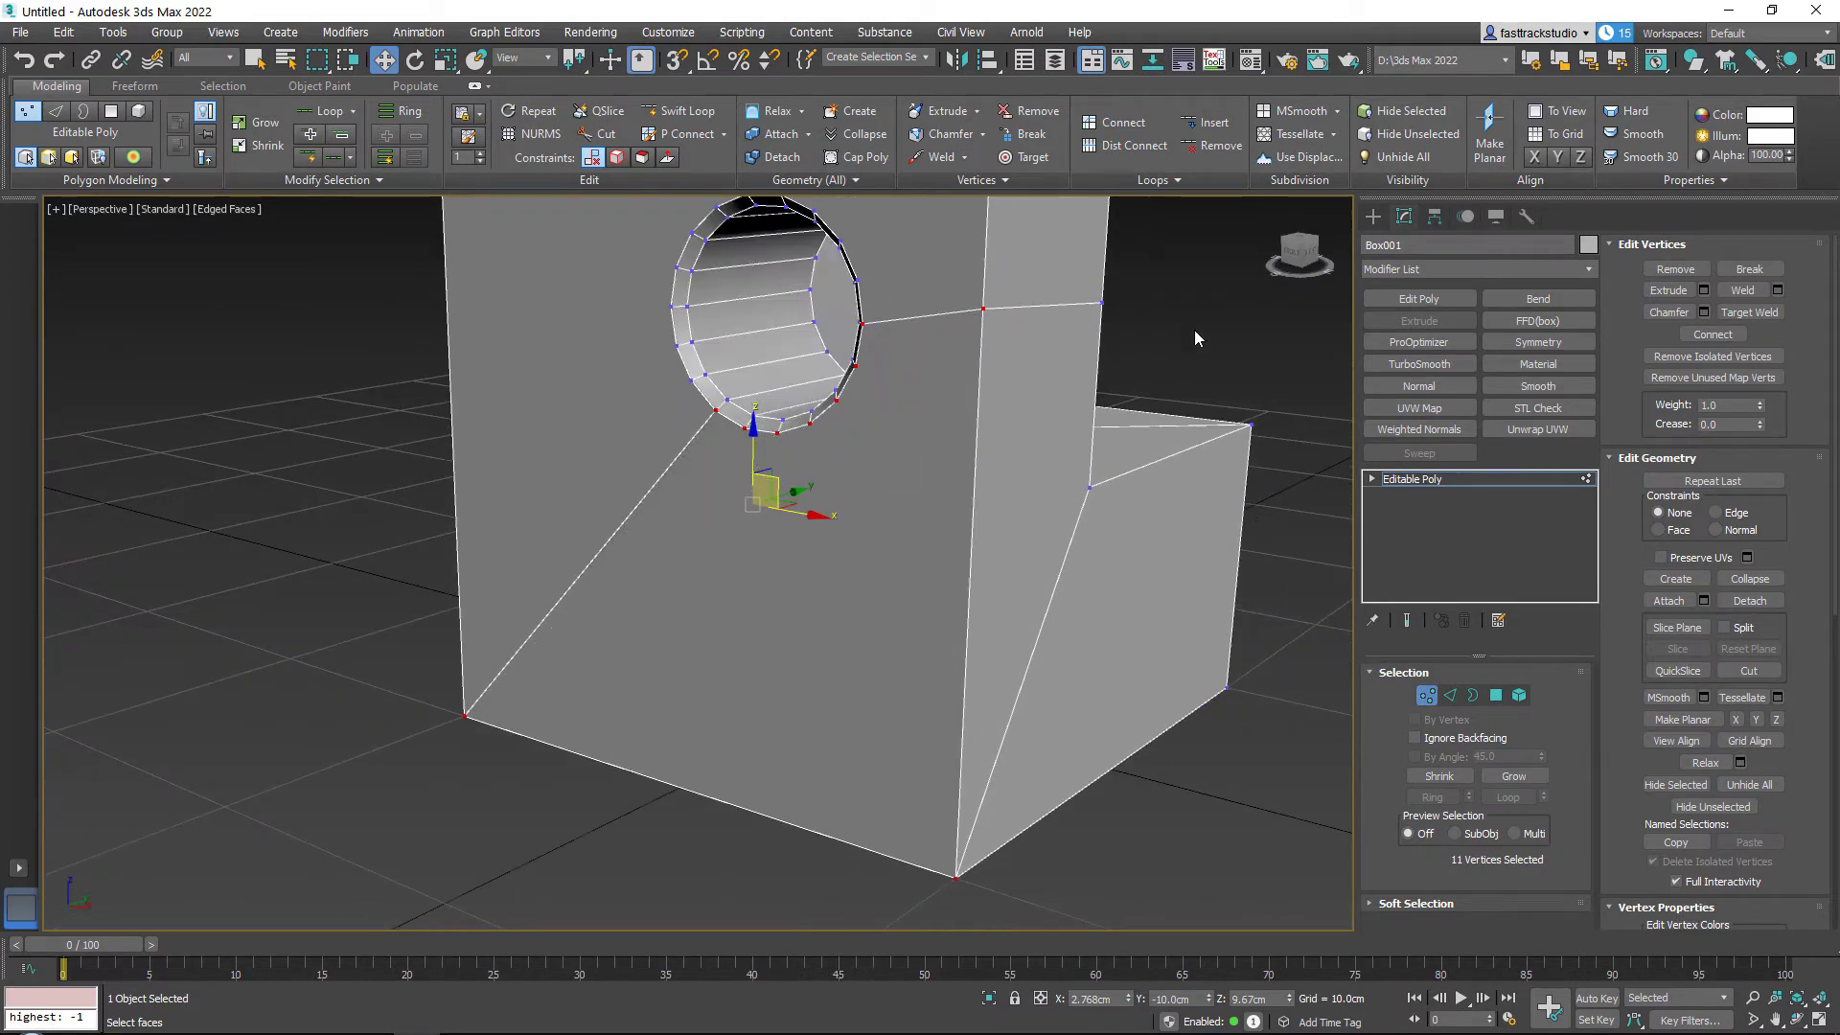
Step: Cut an edge from the hole's lower rim to the back face's bottom corner on the narrow side
click(1194, 337)
click(597, 134)
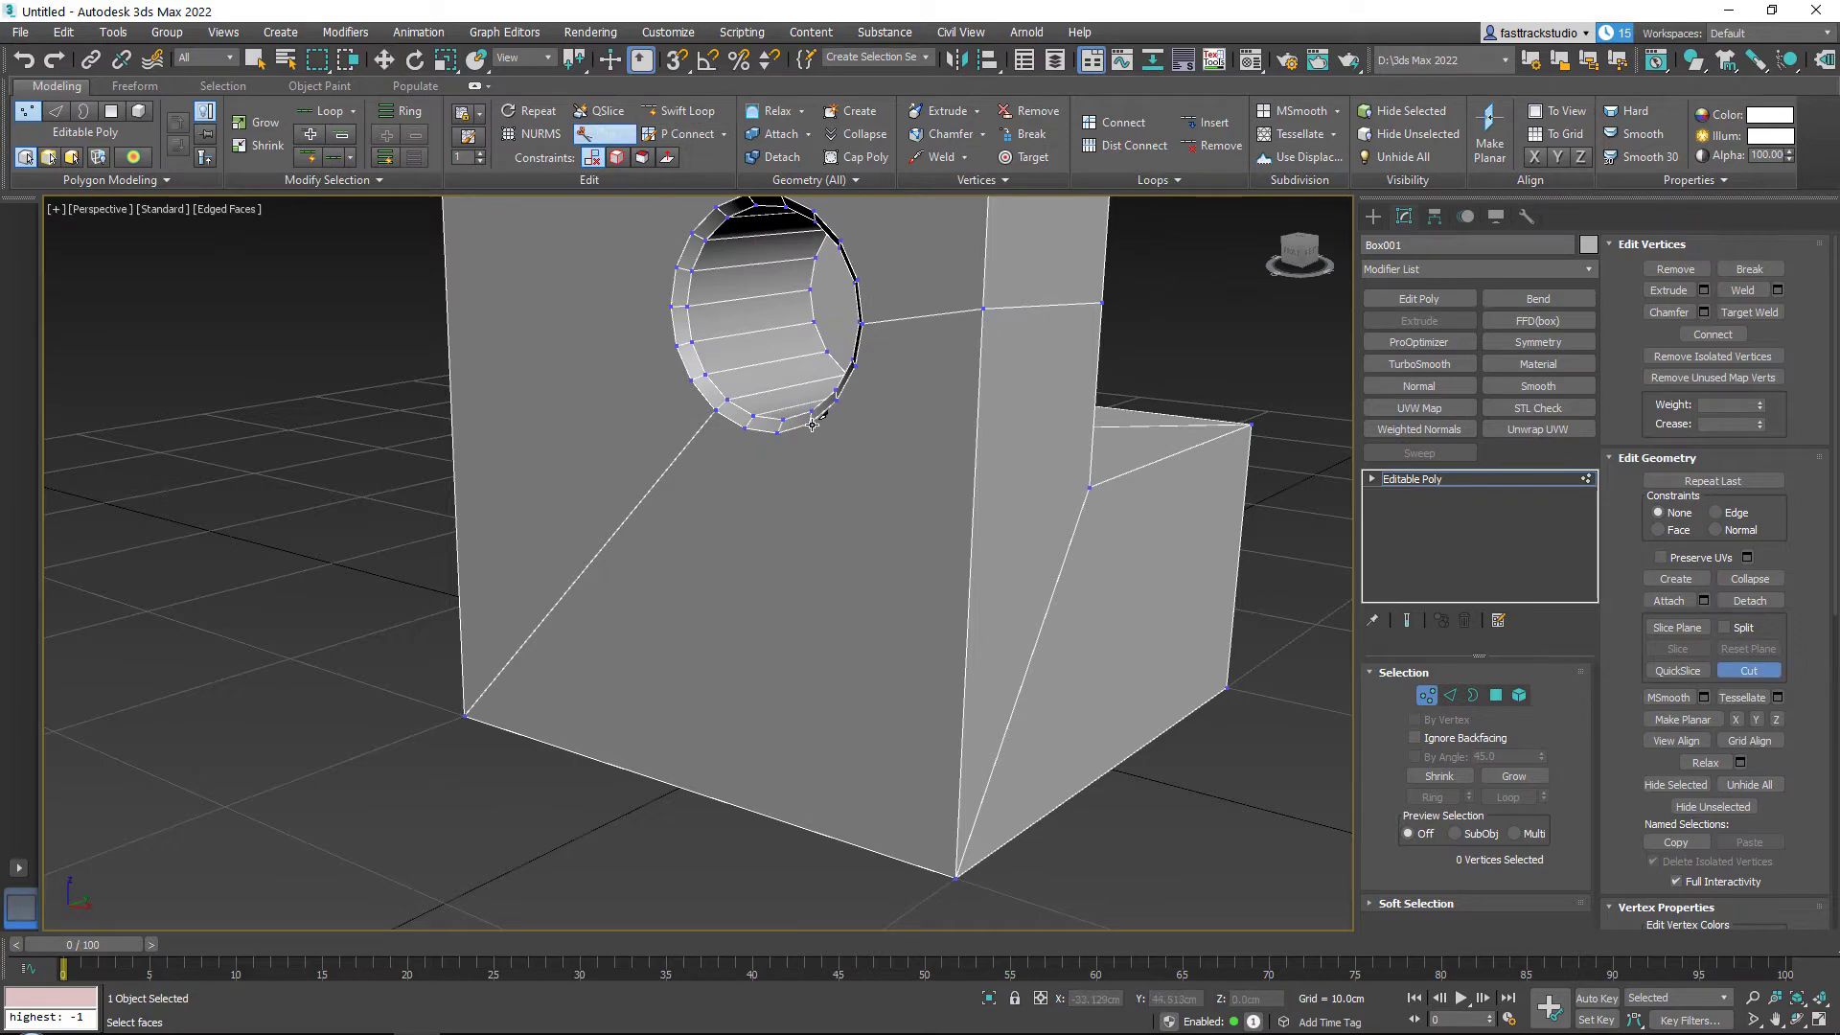
click(812, 424)
right_click(957, 883)
Step: Convert the polygon directly below the hole to a vertex selection and connect its vertices
key(4)
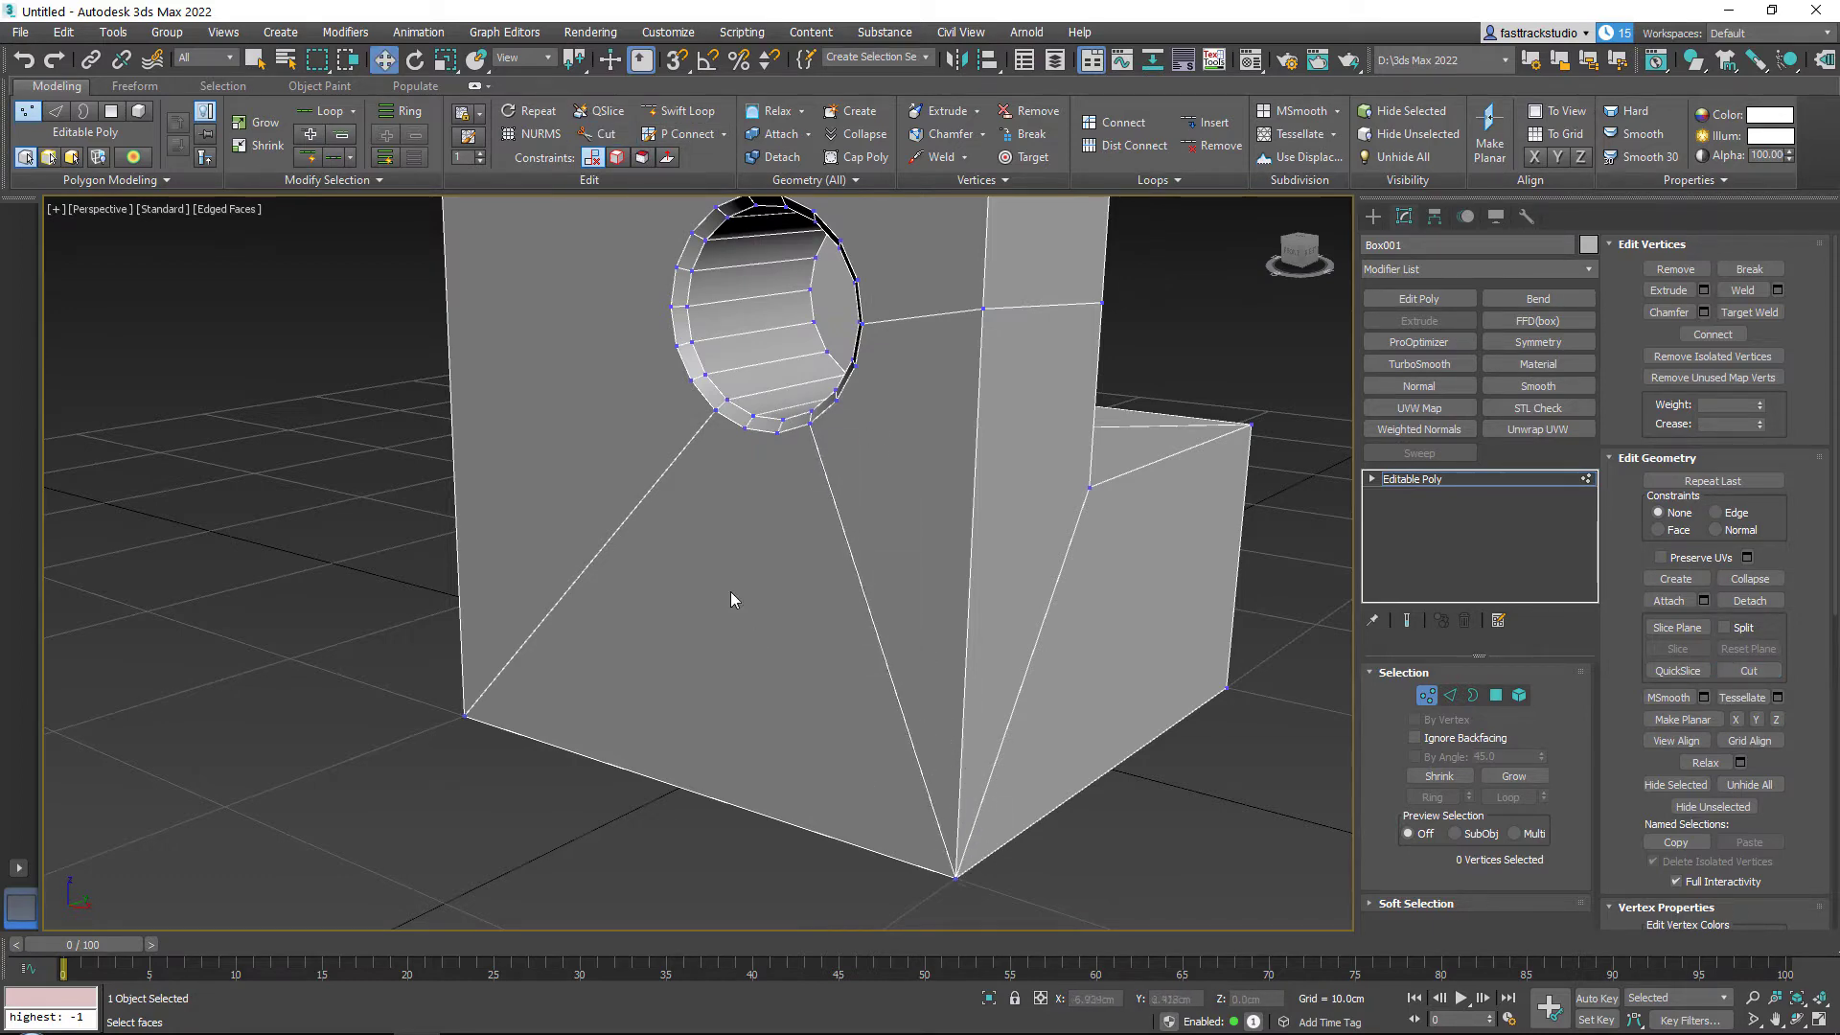
click(721, 573)
ctrl+click(1426, 694)
alt+middle_drag(867, 509, 959, 551)
click(1114, 140)
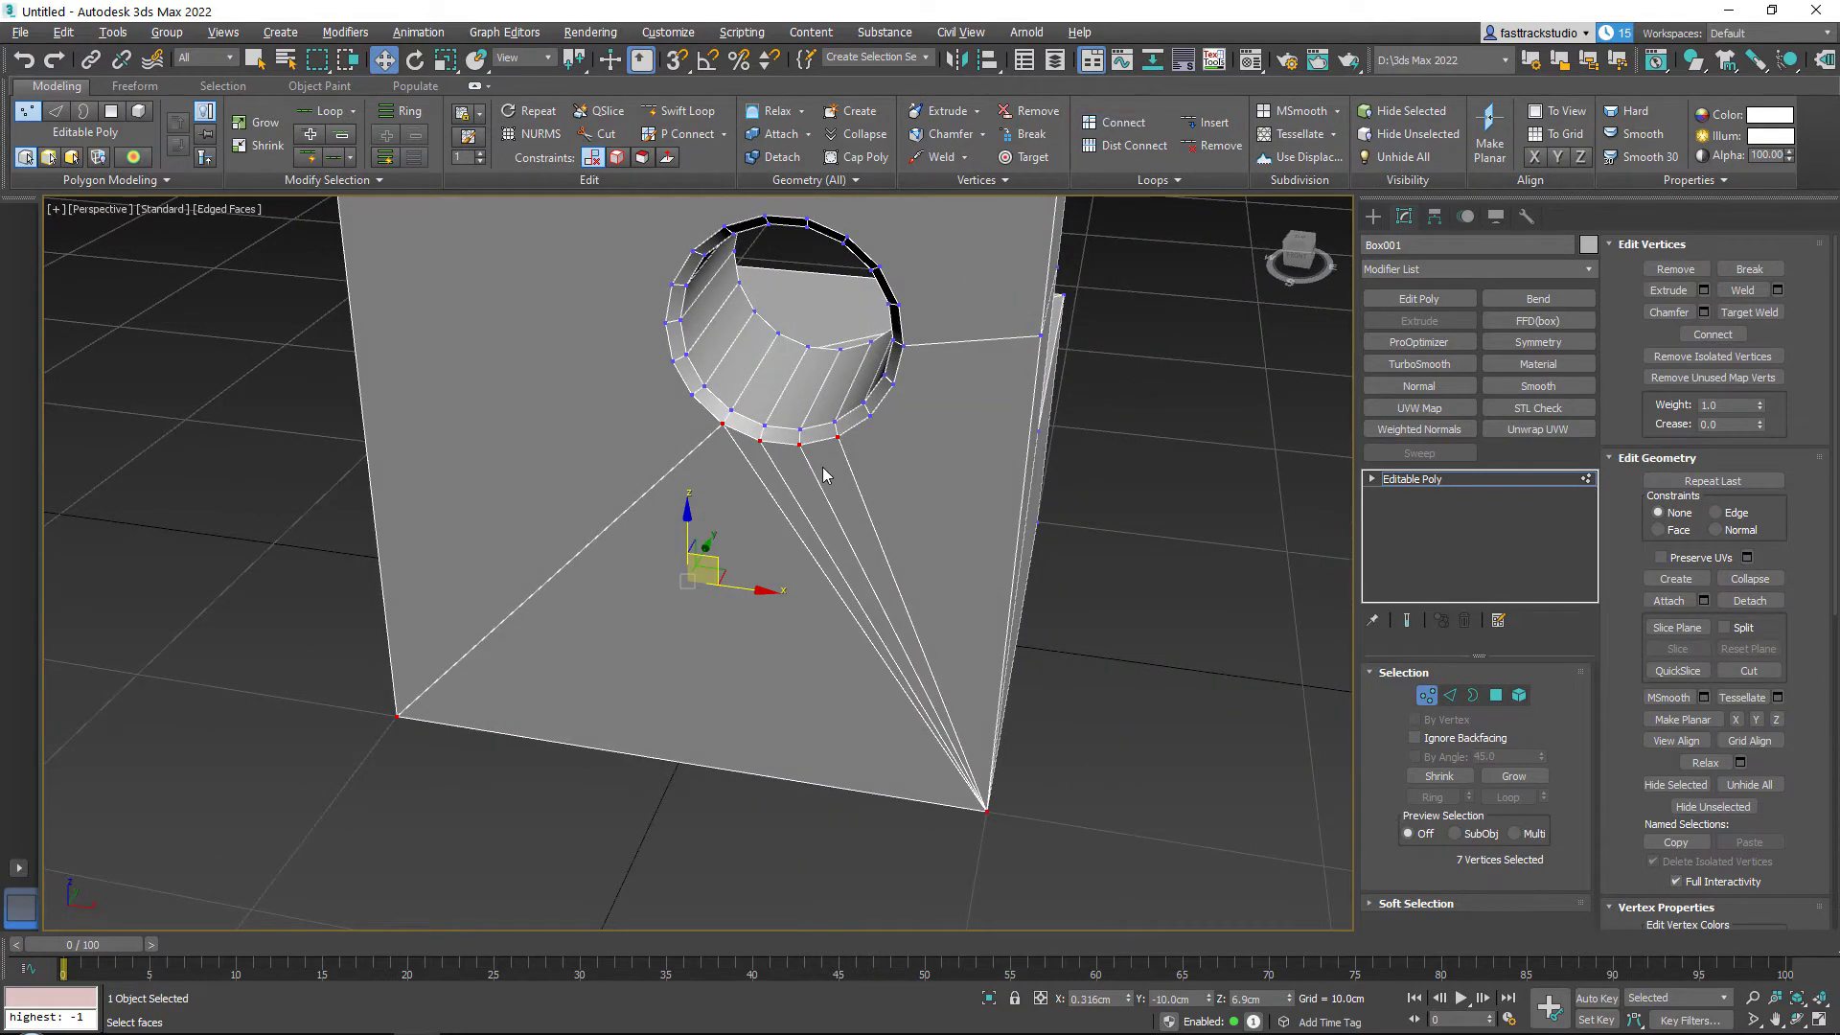
Step: Convert the polygon between the hole and the narrow side to a vertex selection and connect its vertices
mouse_move(826, 475)
alt+middle_down()
mouse_move(863, 402)
mouse_move(792, 415)
mouse_move(843, 474)
alt+middle_up()
key(4)
click(895, 446)
click(1426, 695)
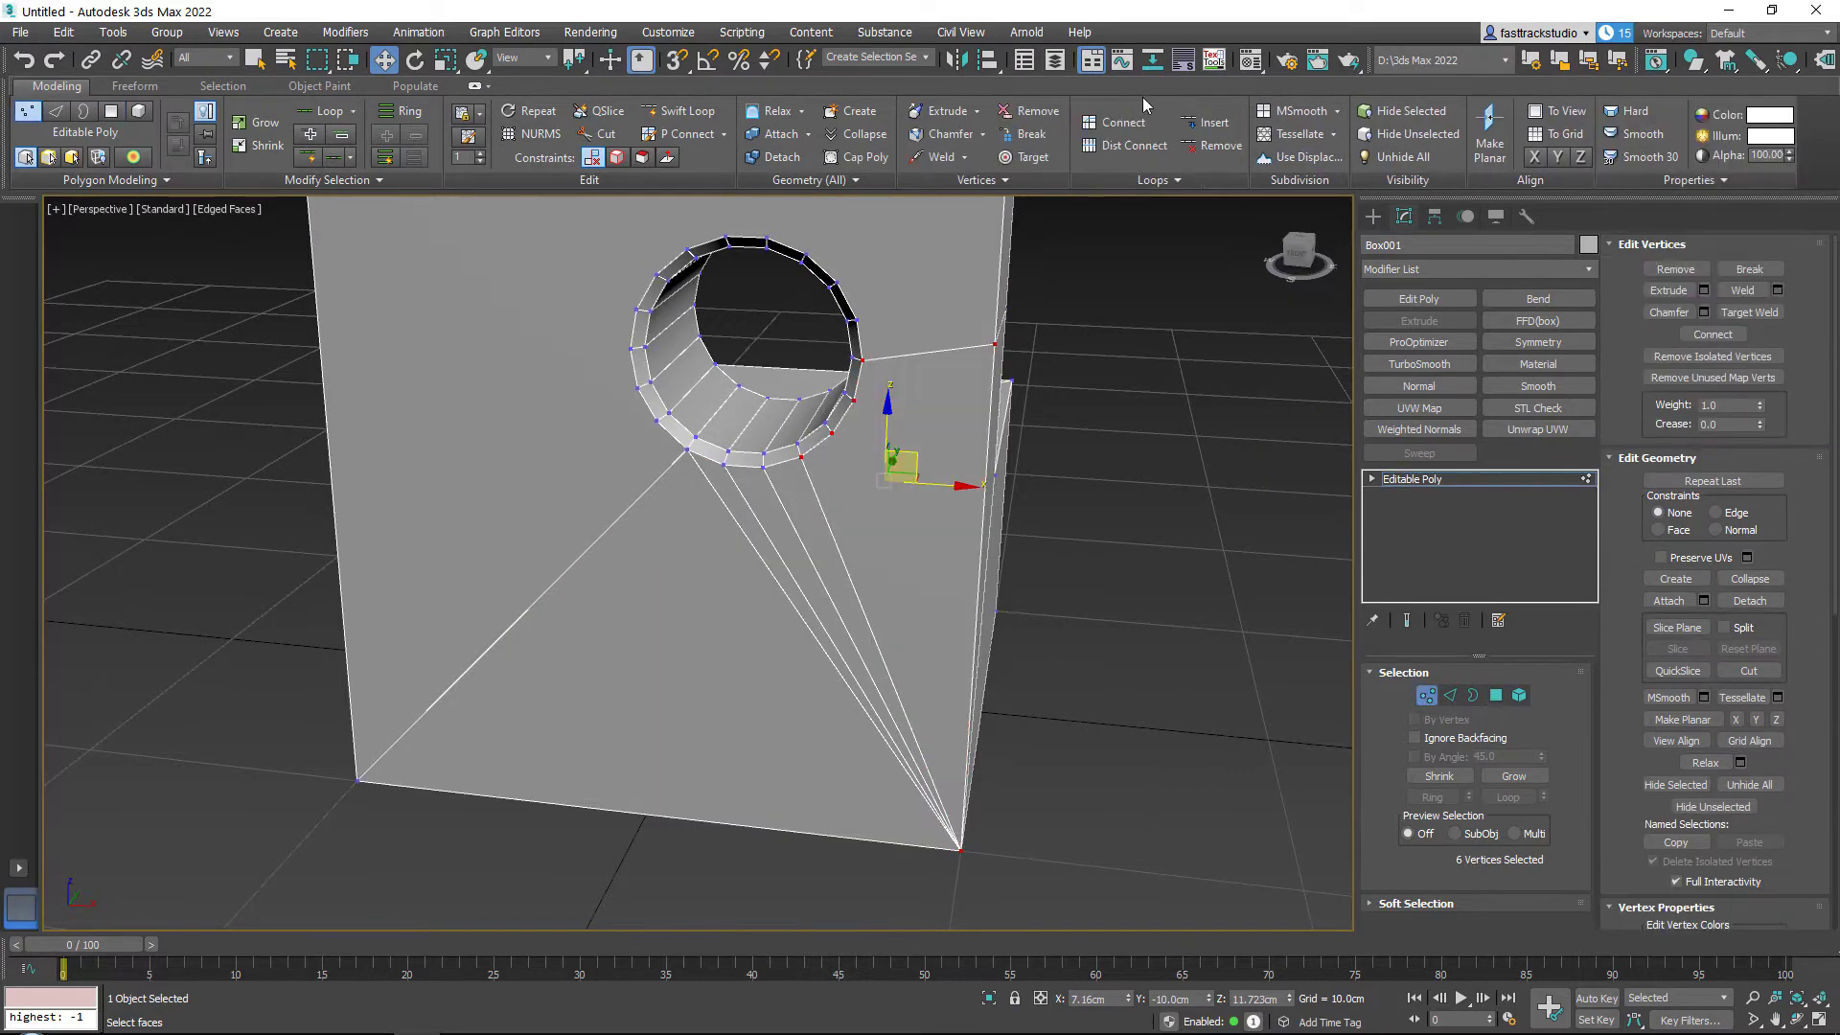
alt+middle_drag(949, 351, 1037, 304)
Step: Remove the two outermost edges of the fan running from the hole's rim to the nearby bottom corner
scroll(964, 316, up, 3)
scroll(959, 316, up, 2)
key(2)
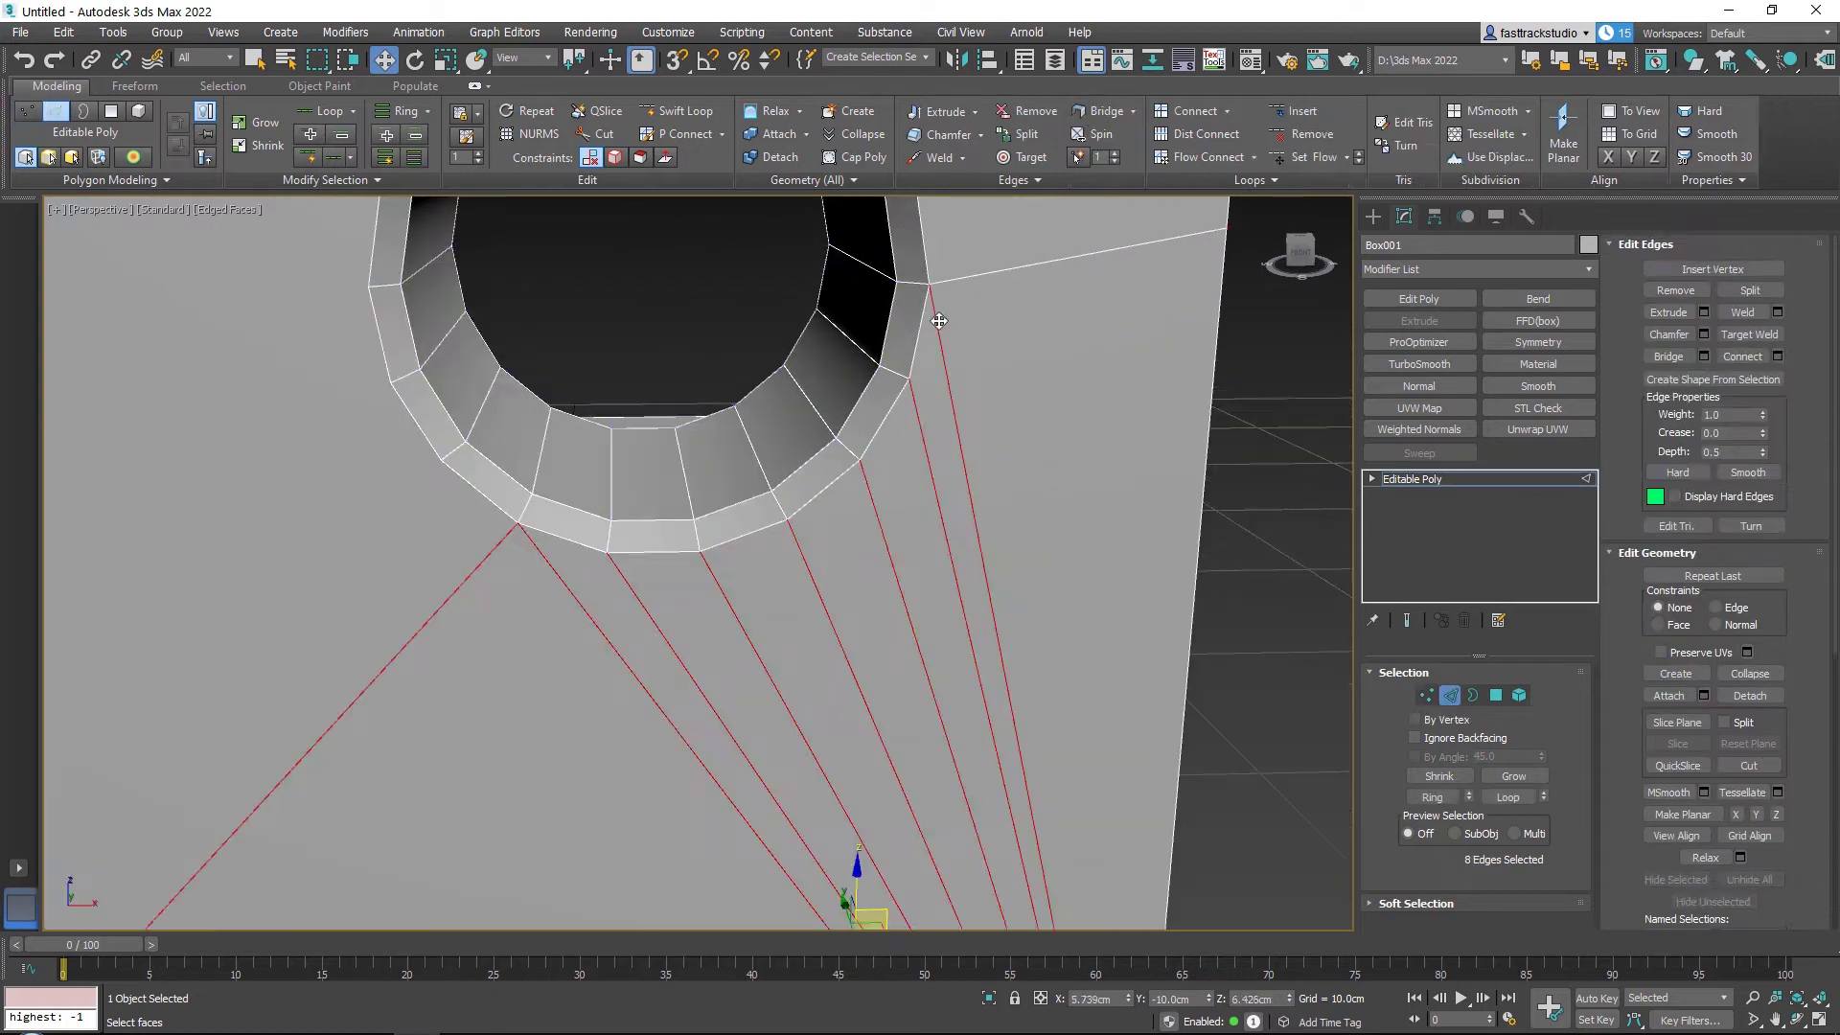
click(937, 316)
middle_drag(1062, 293, 887, 396)
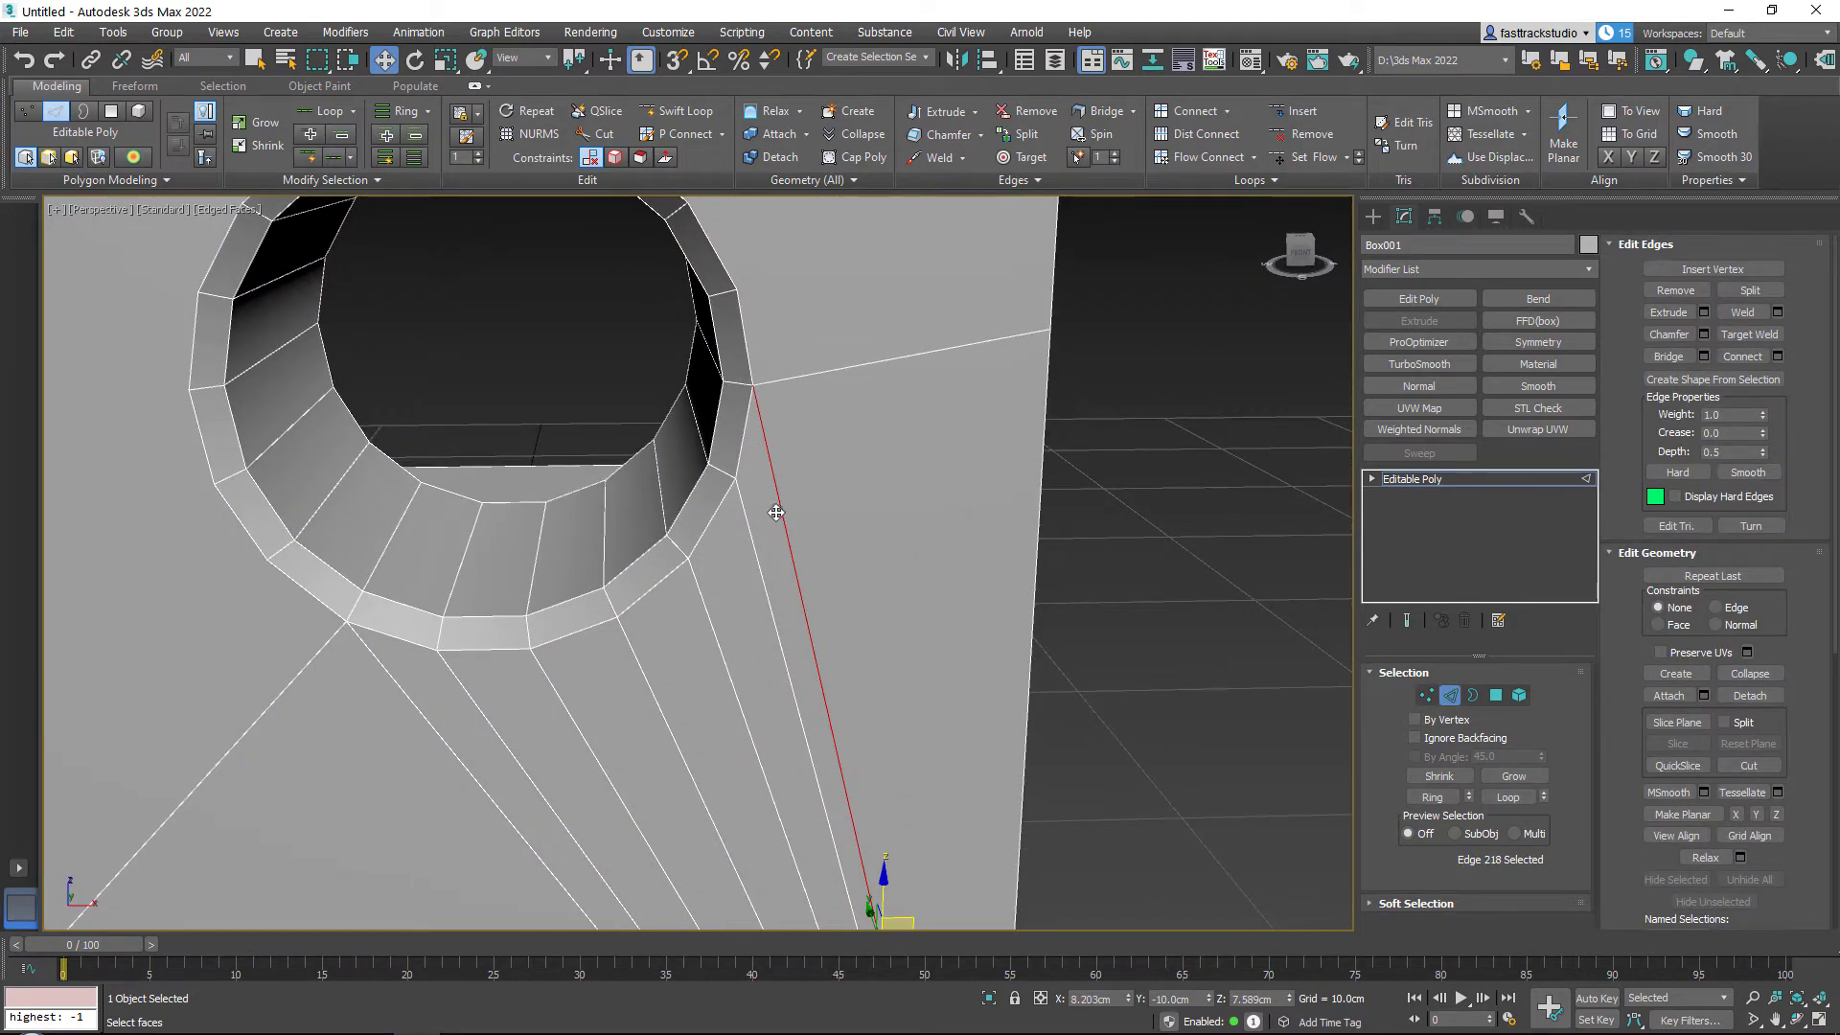
scroll(769, 478, down, 2)
middle_drag(768, 478, 831, 360)
scroll(651, 467, up, 1)
ctrl+click(675, 459)
scroll(879, 443, down, 1)
middle_drag(879, 443, 865, 481)
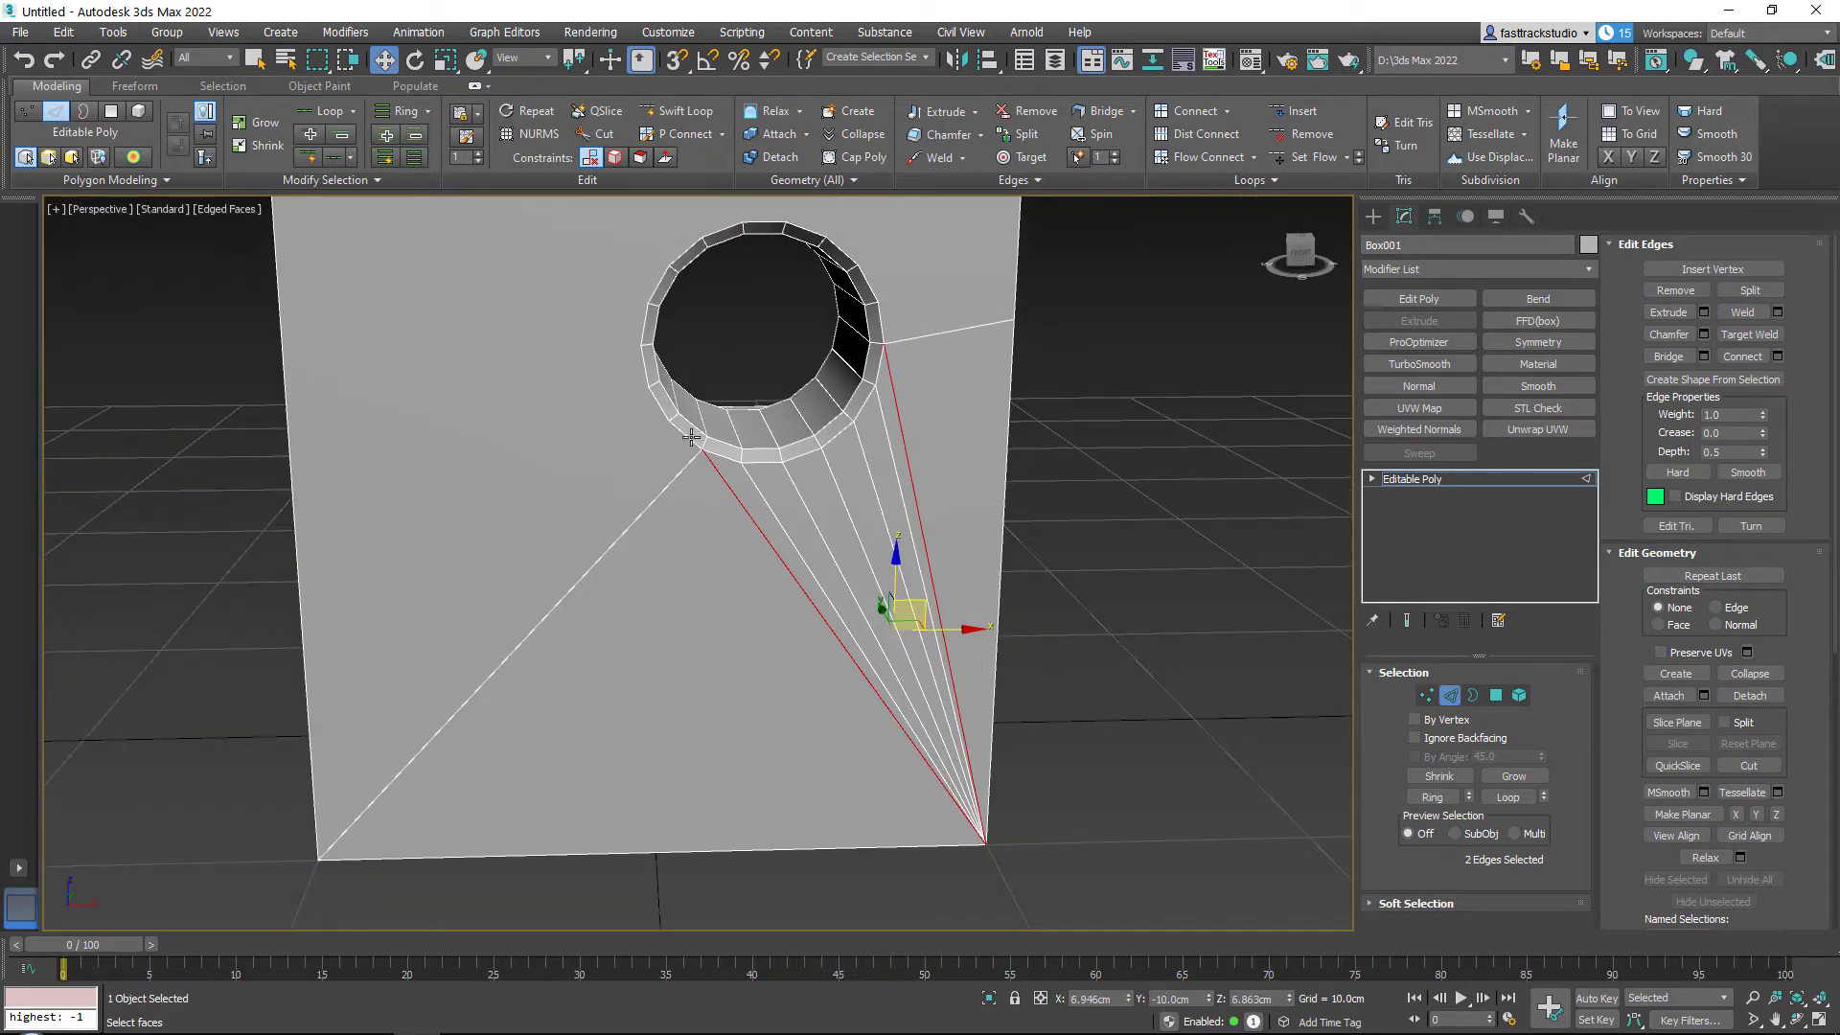
click(744, 497)
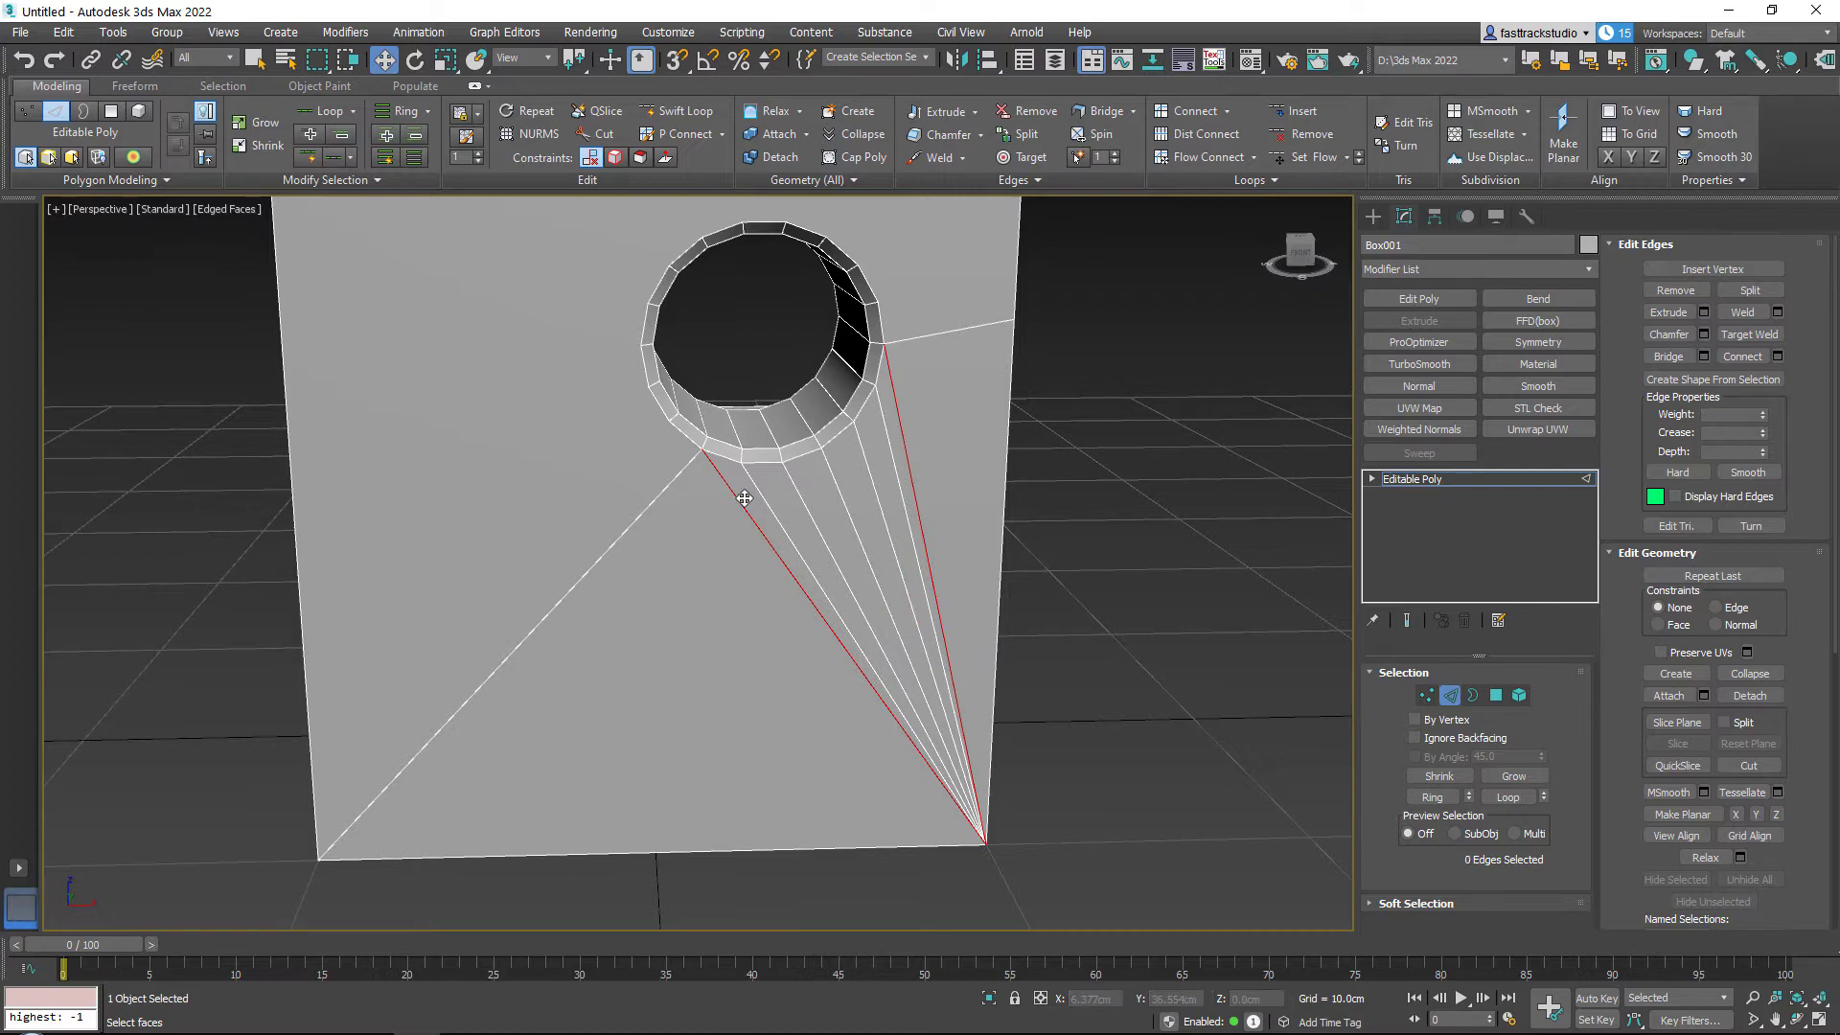
Step: Convert the large polygon around the hole's upper part on the back face to a vertex selection and connect its vertices
middle_drag(957, 430, 950, 567)
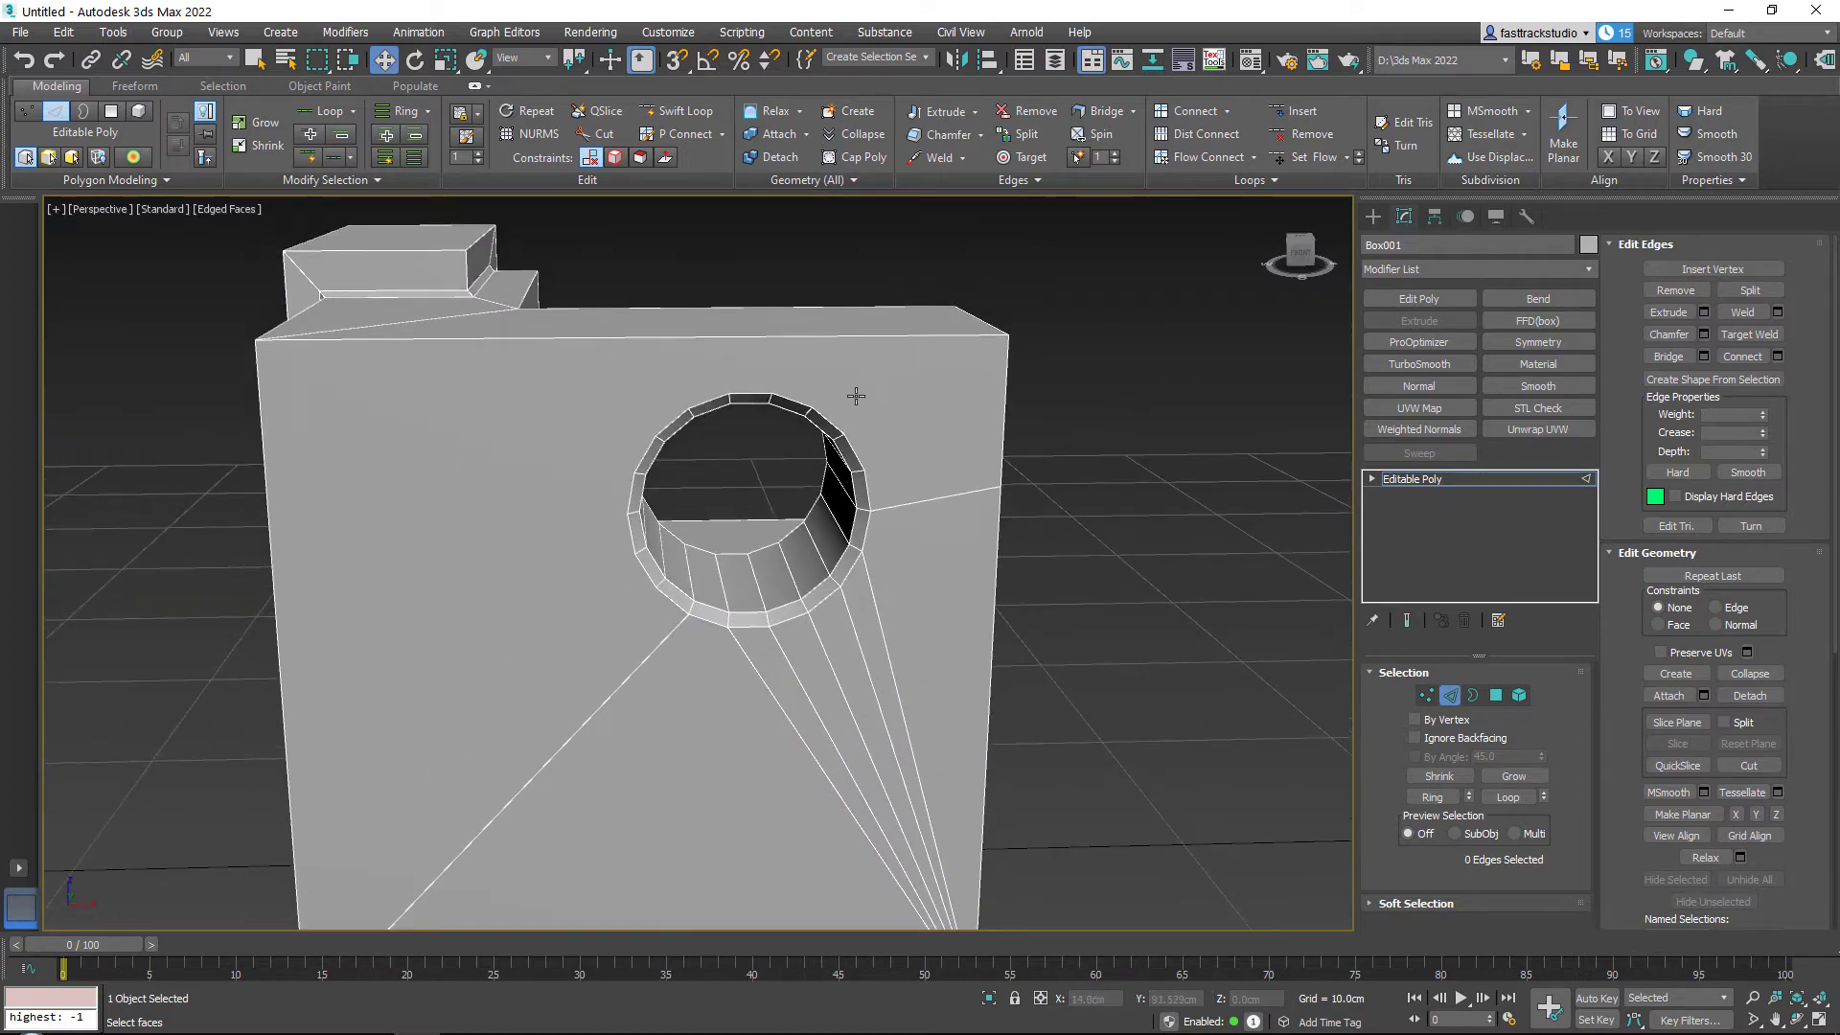
key(4)
click(895, 378)
ctrl+click(1449, 696)
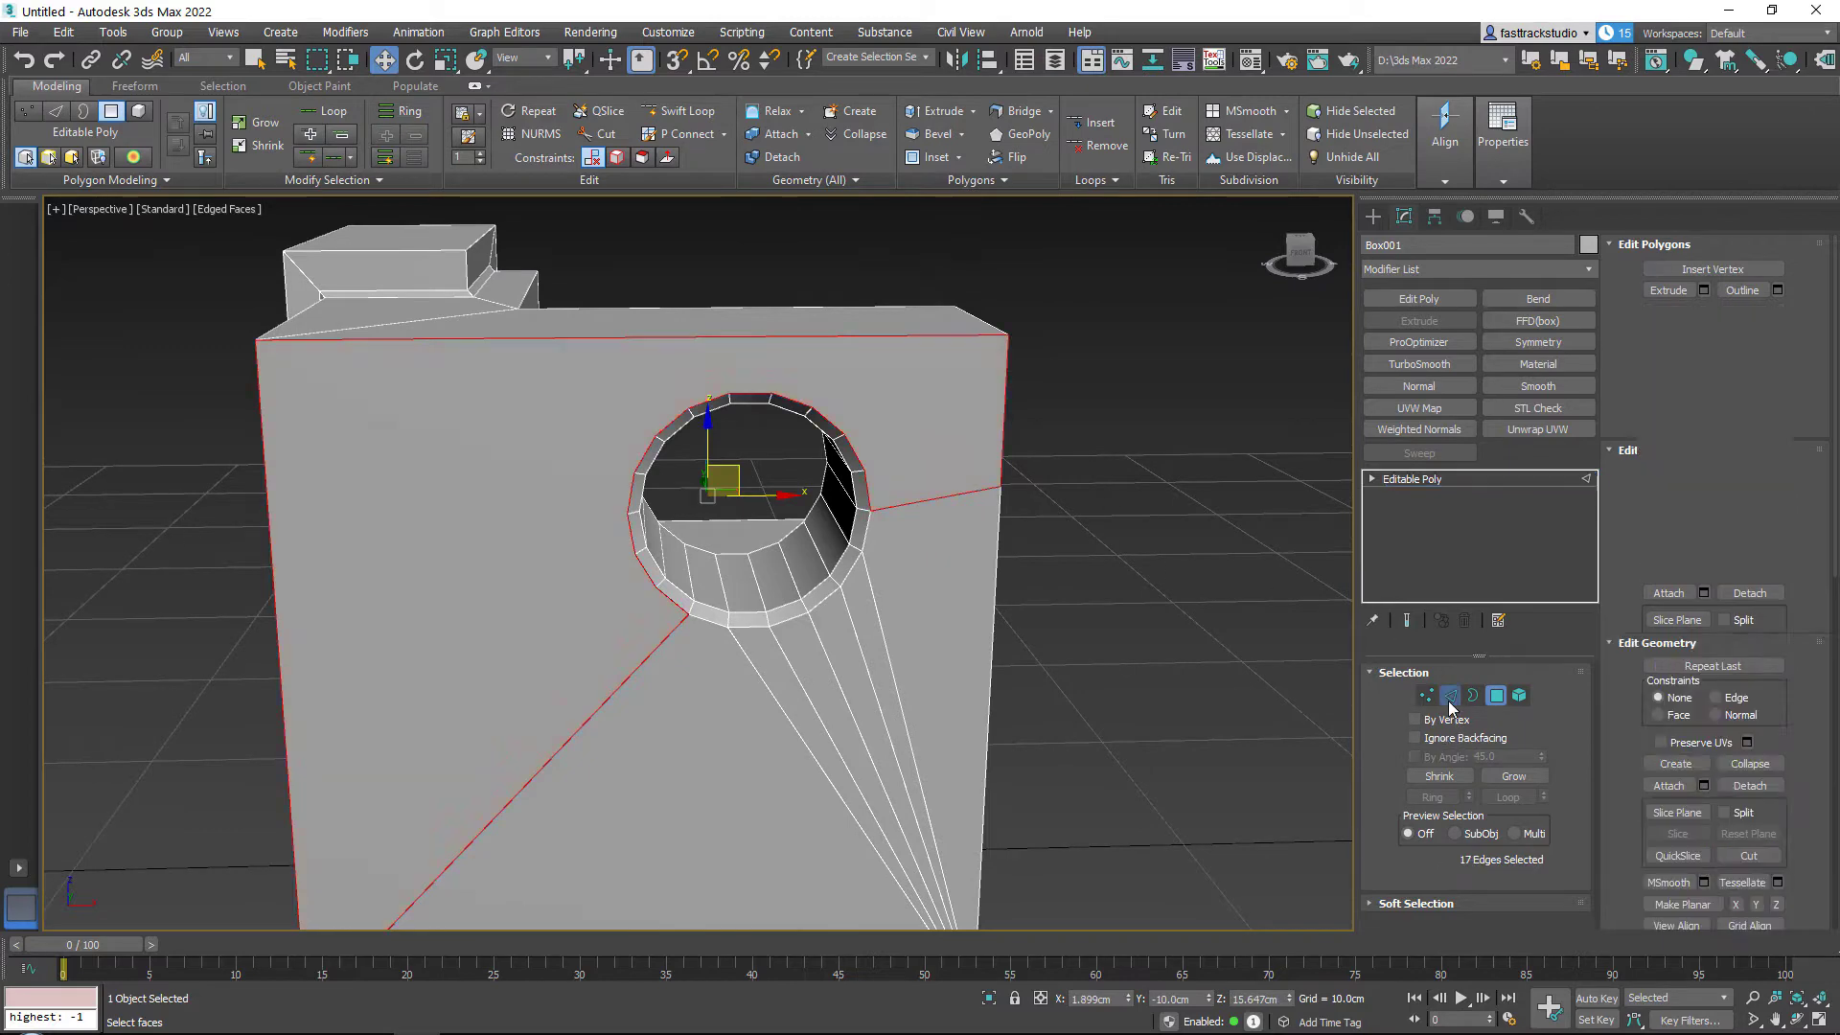
key(4)
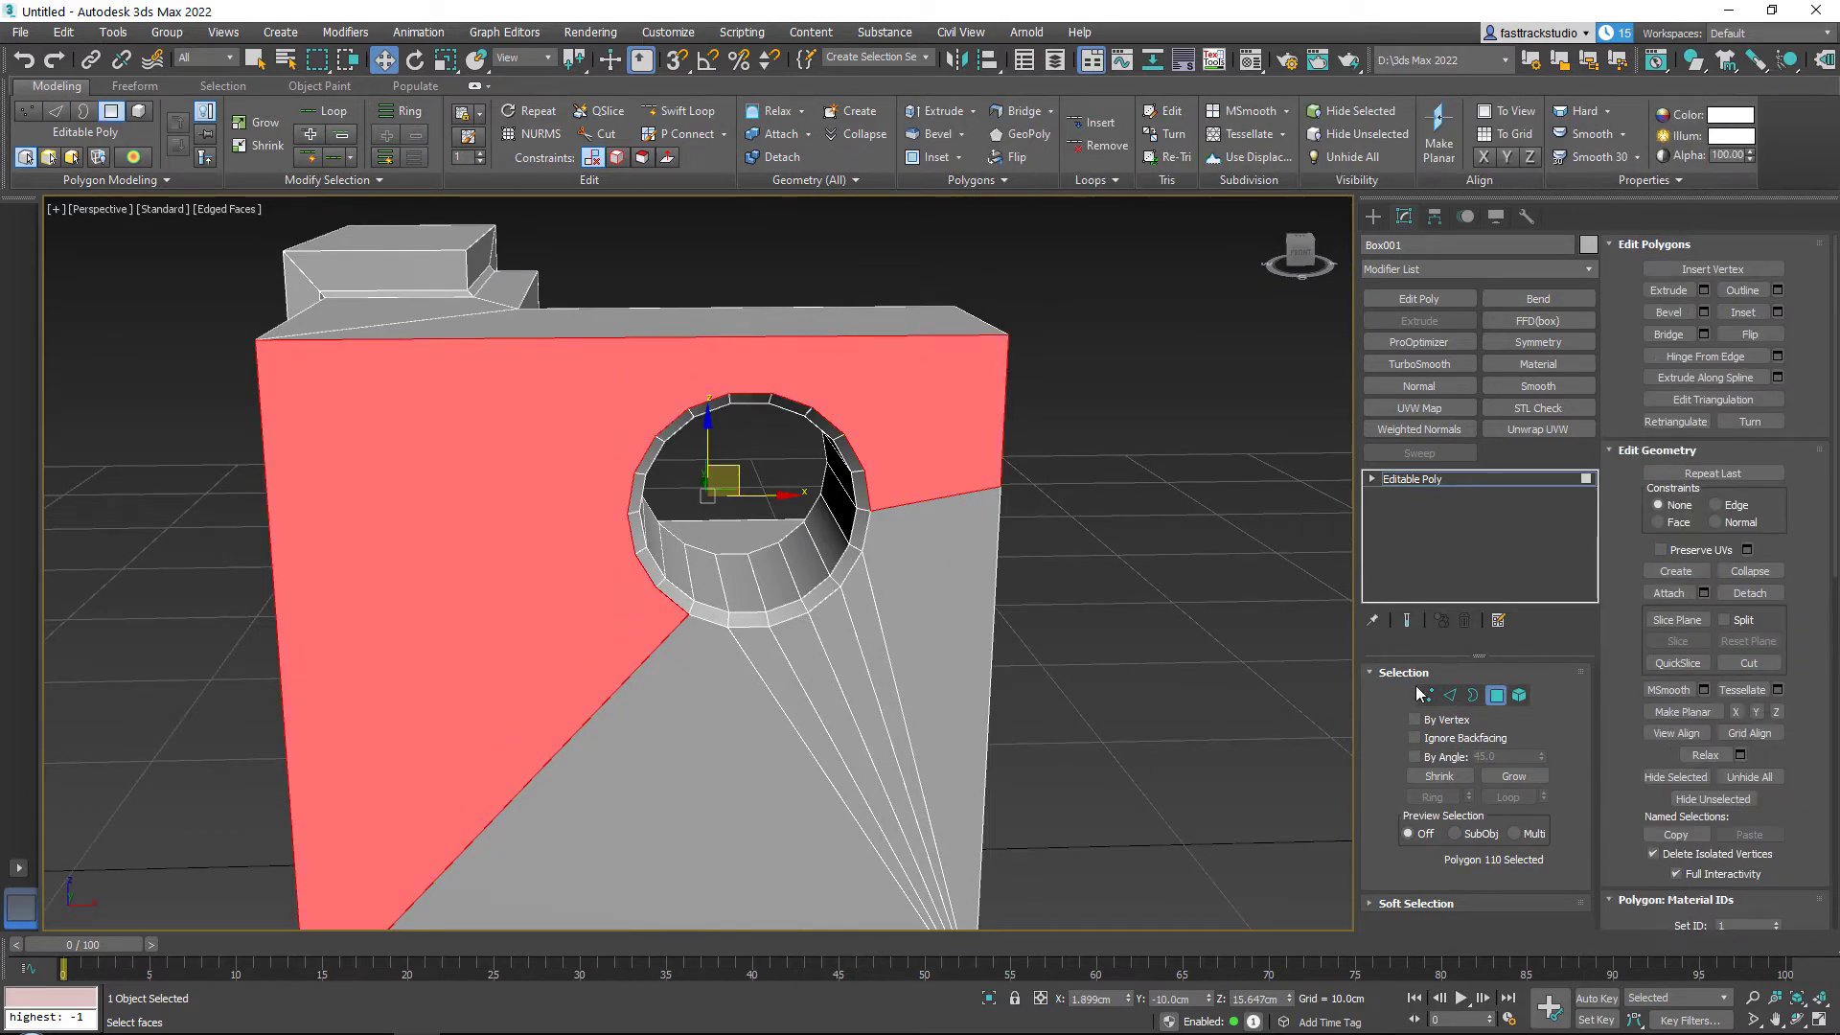
ctrl+click(1425, 695)
middle_drag(858, 379, 734, 451)
scroll(734, 451, up, 4)
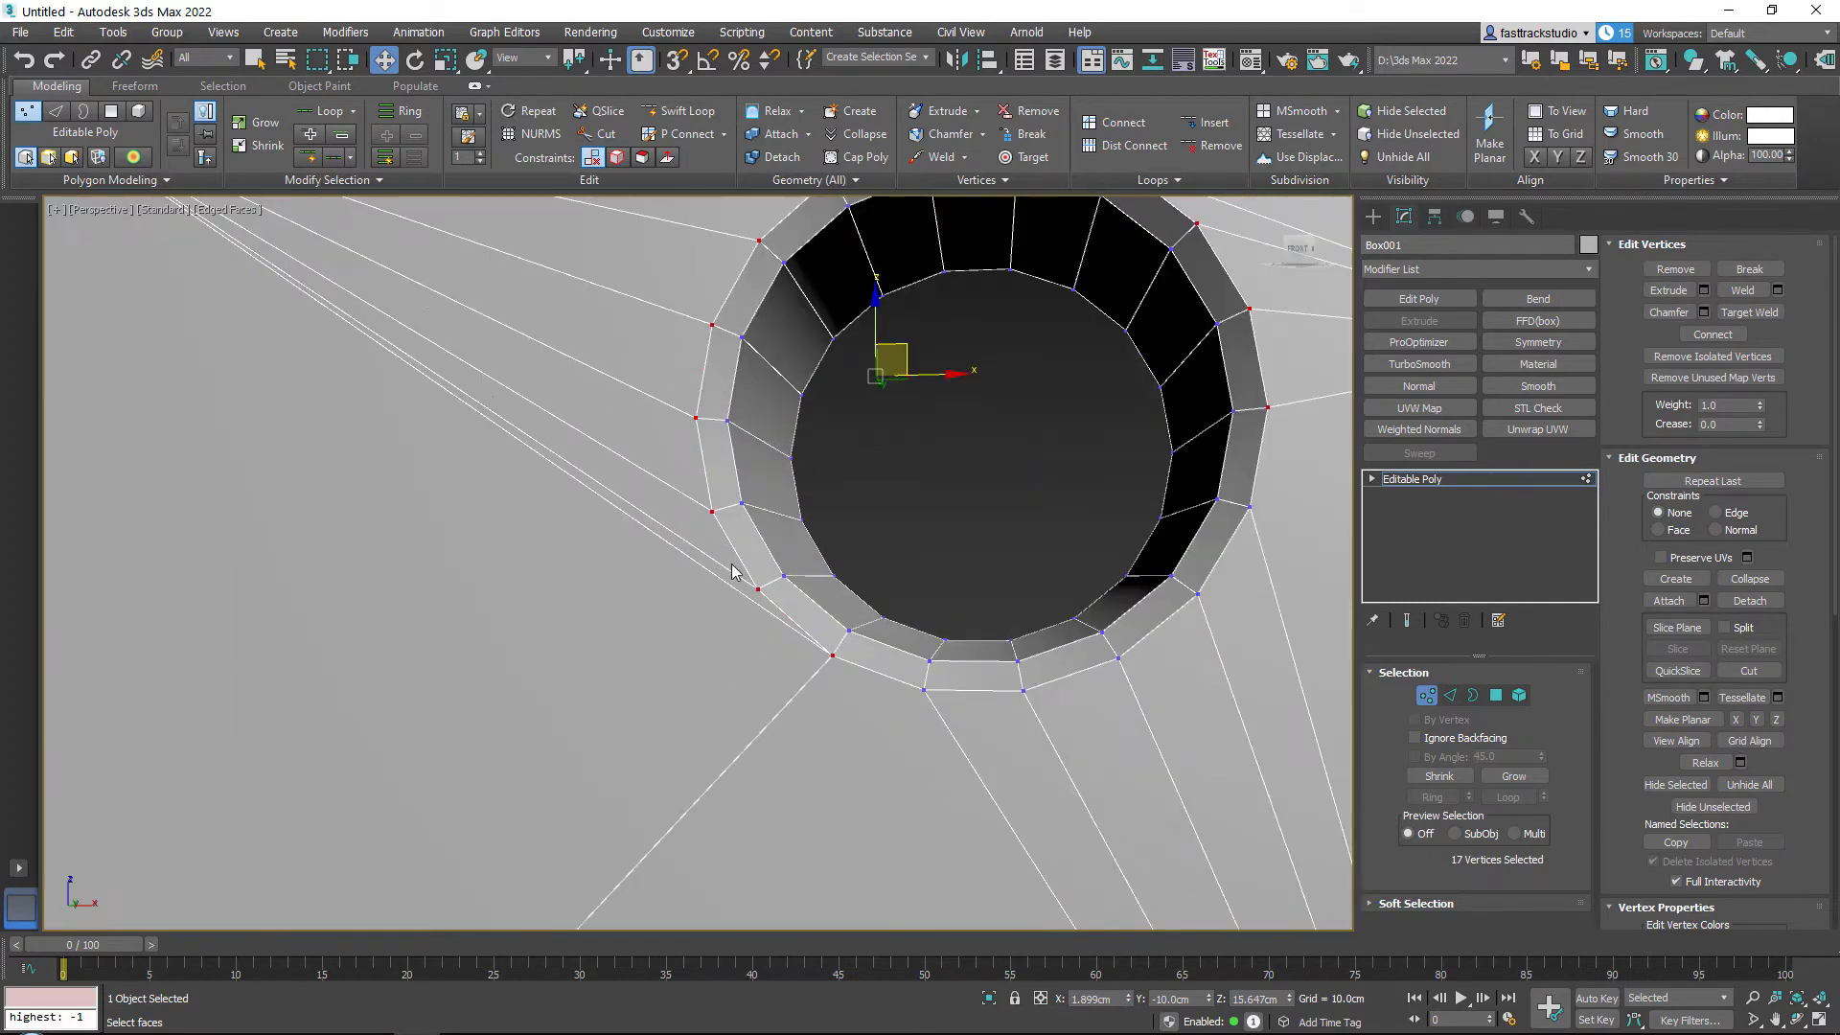
Step: Remove the three outer fan edges running from the hole's rim to the surrounding corners on the back face
key(2)
click(737, 590)
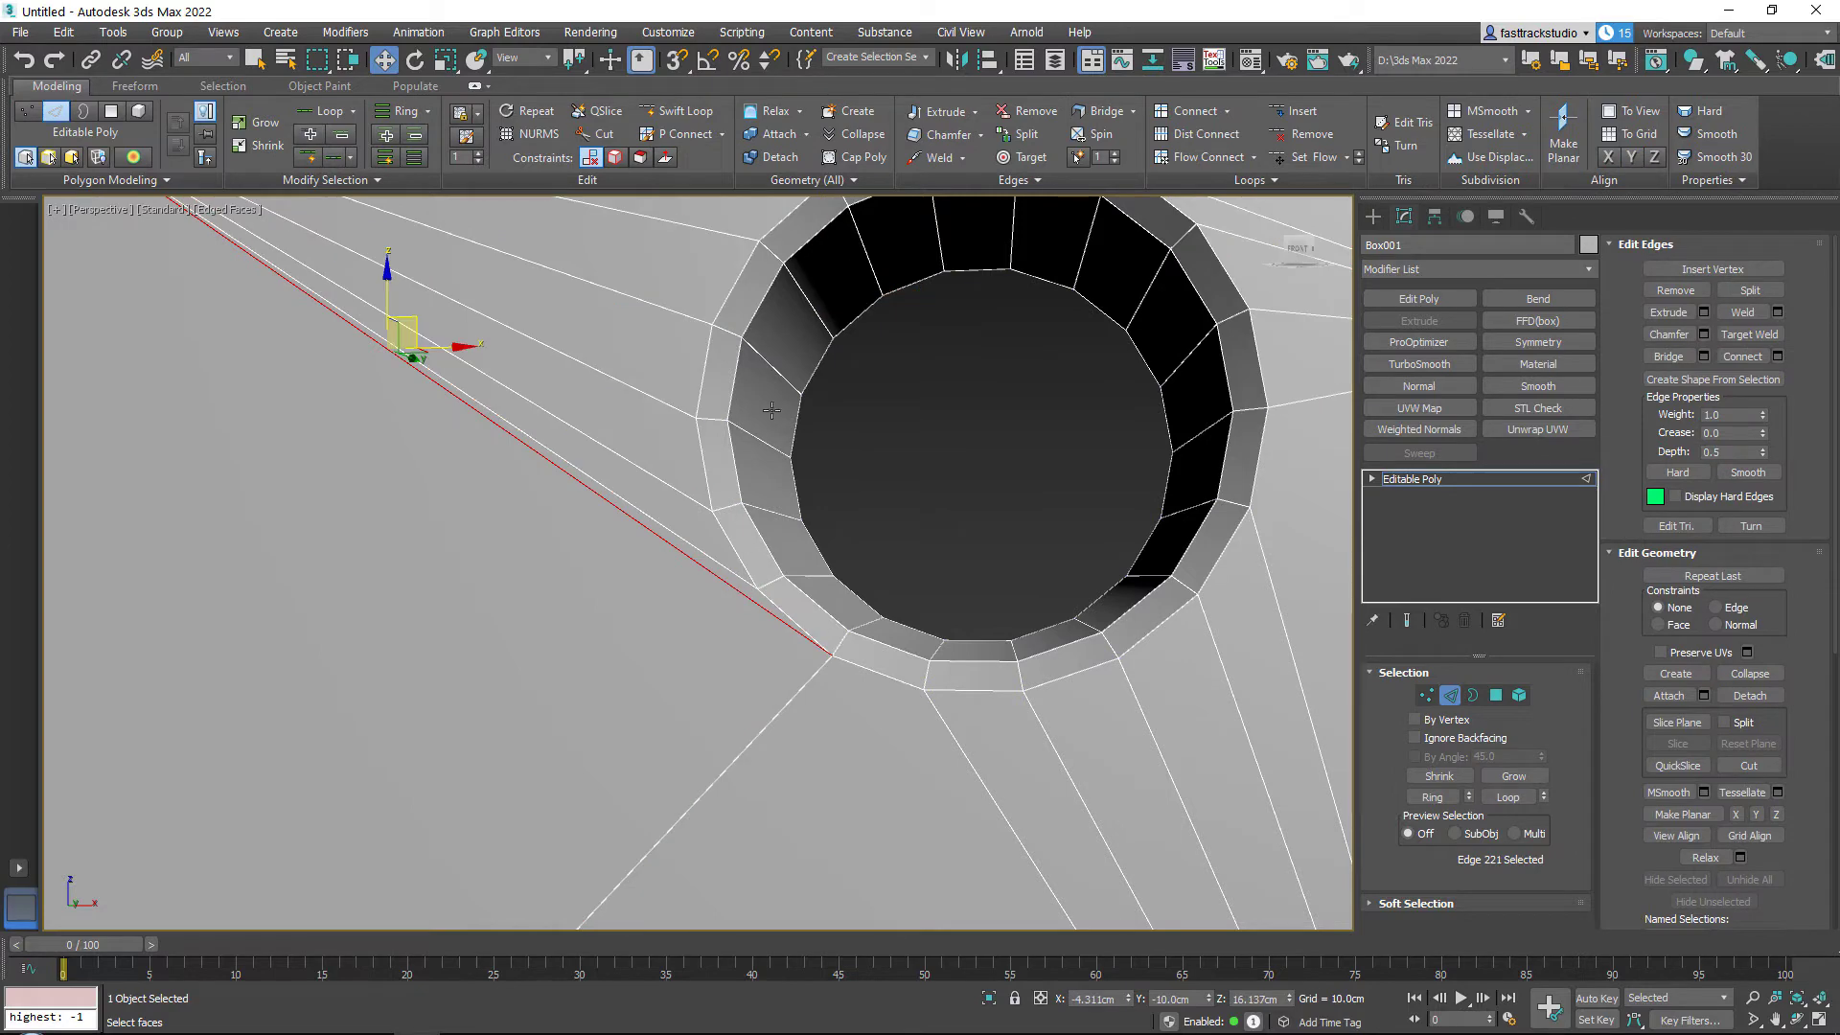
alt+middle_drag(771, 408, 740, 415)
ctrl+click(881, 361)
alt+middle_drag(1067, 399, 846, 345)
ctrl+click(878, 401)
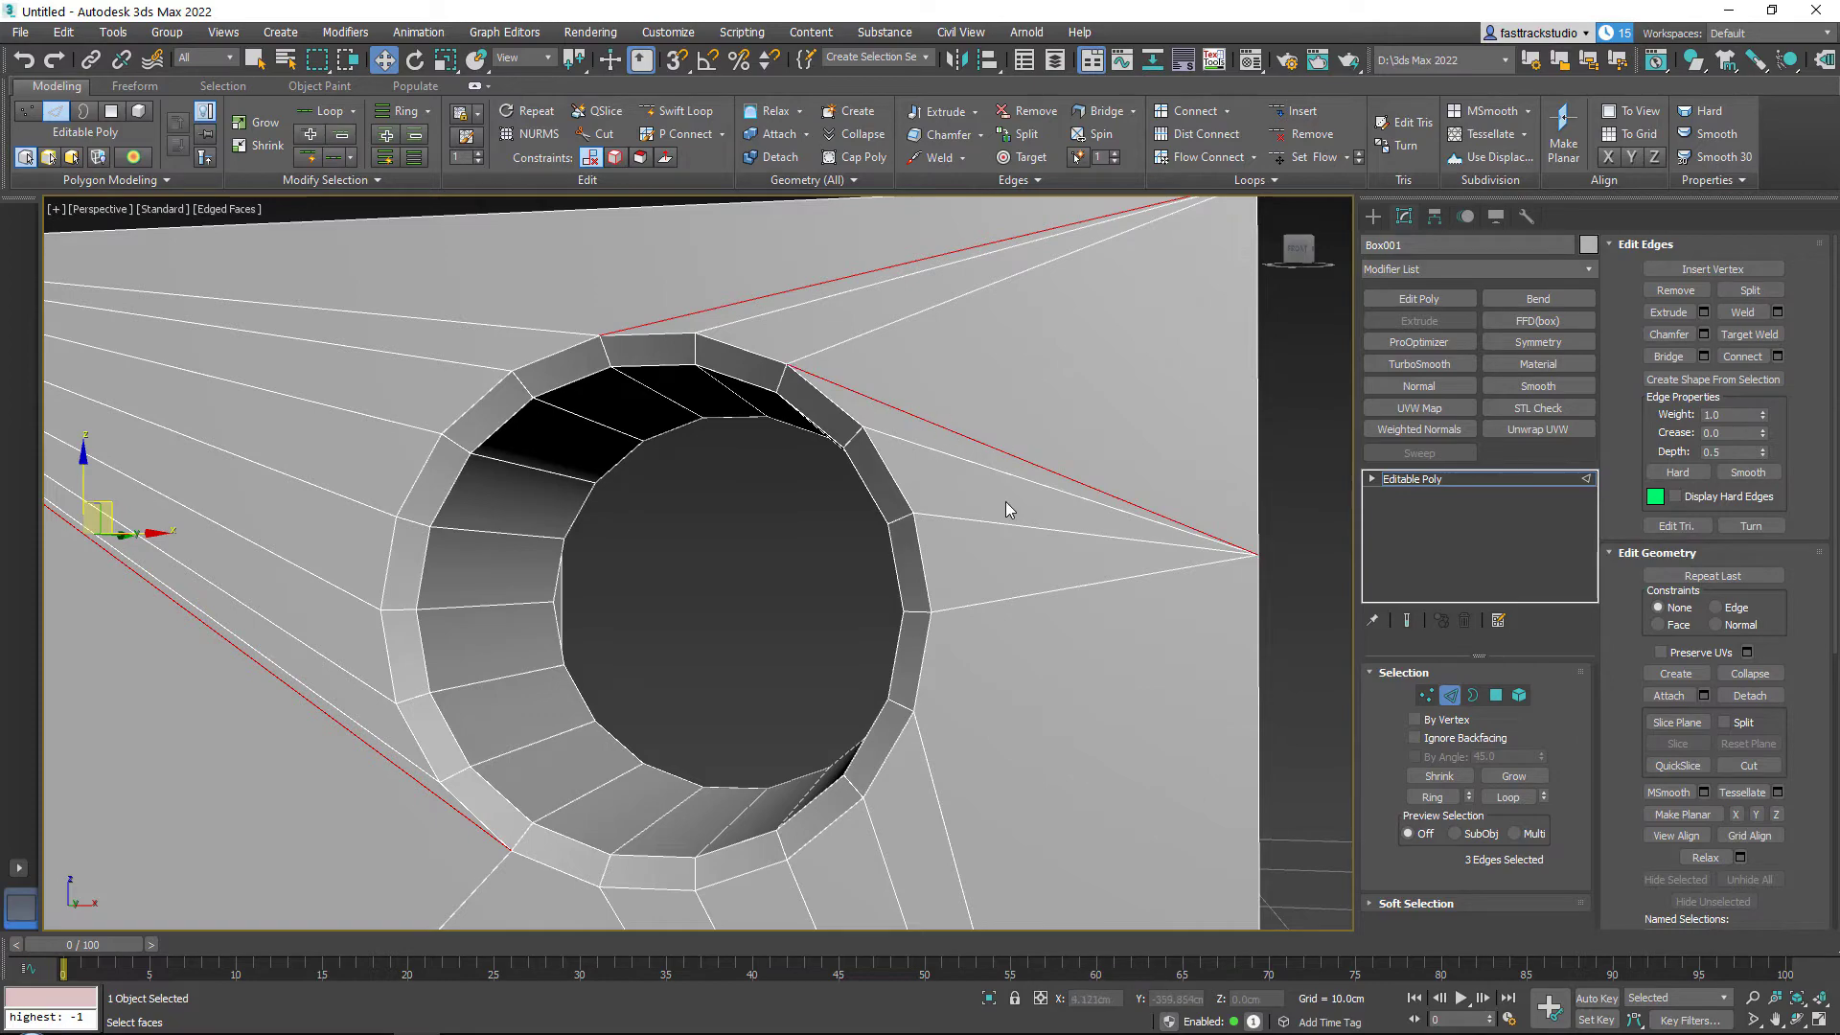
key(BackSpace)
Step: Examine the rim vertices, face corners and connecting edges around the hole on both sides of the box
middle_drag(1061, 486, 648, 432)
scroll(1052, 482, down, 5)
scroll(1018, 513, up, 3)
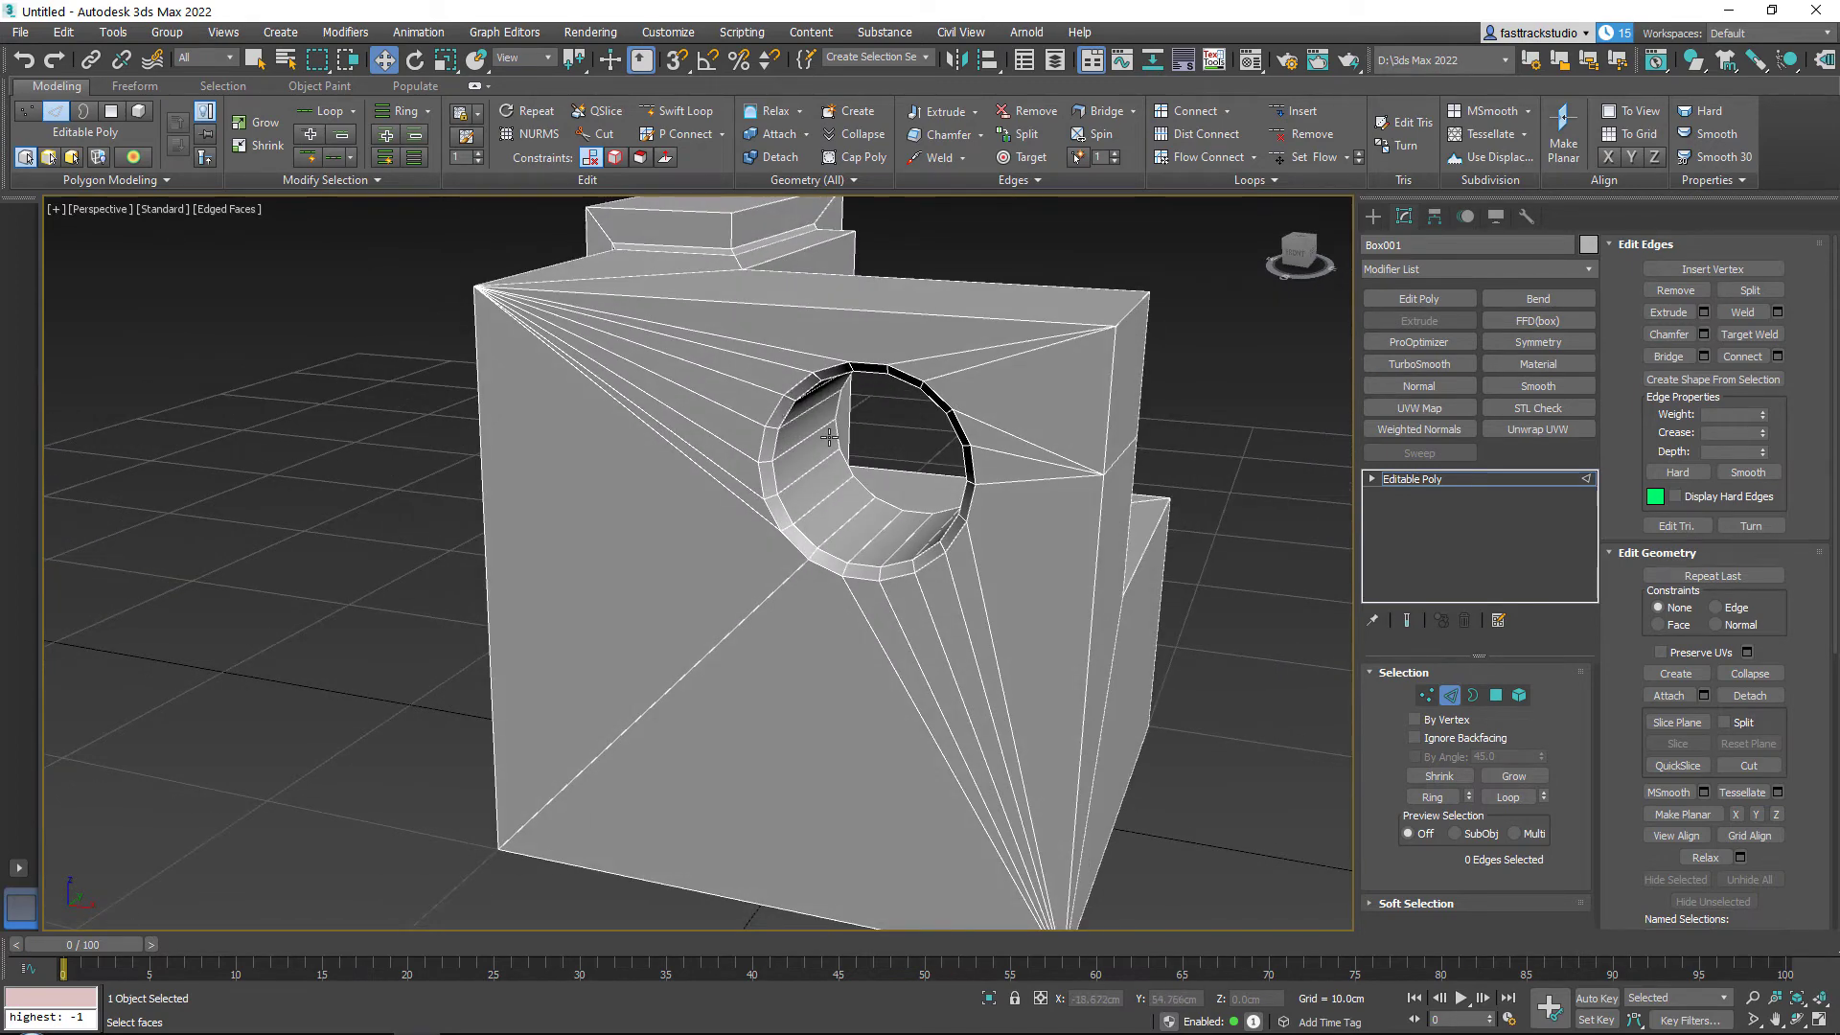
middle_drag(872, 580, 933, 431)
key(1)
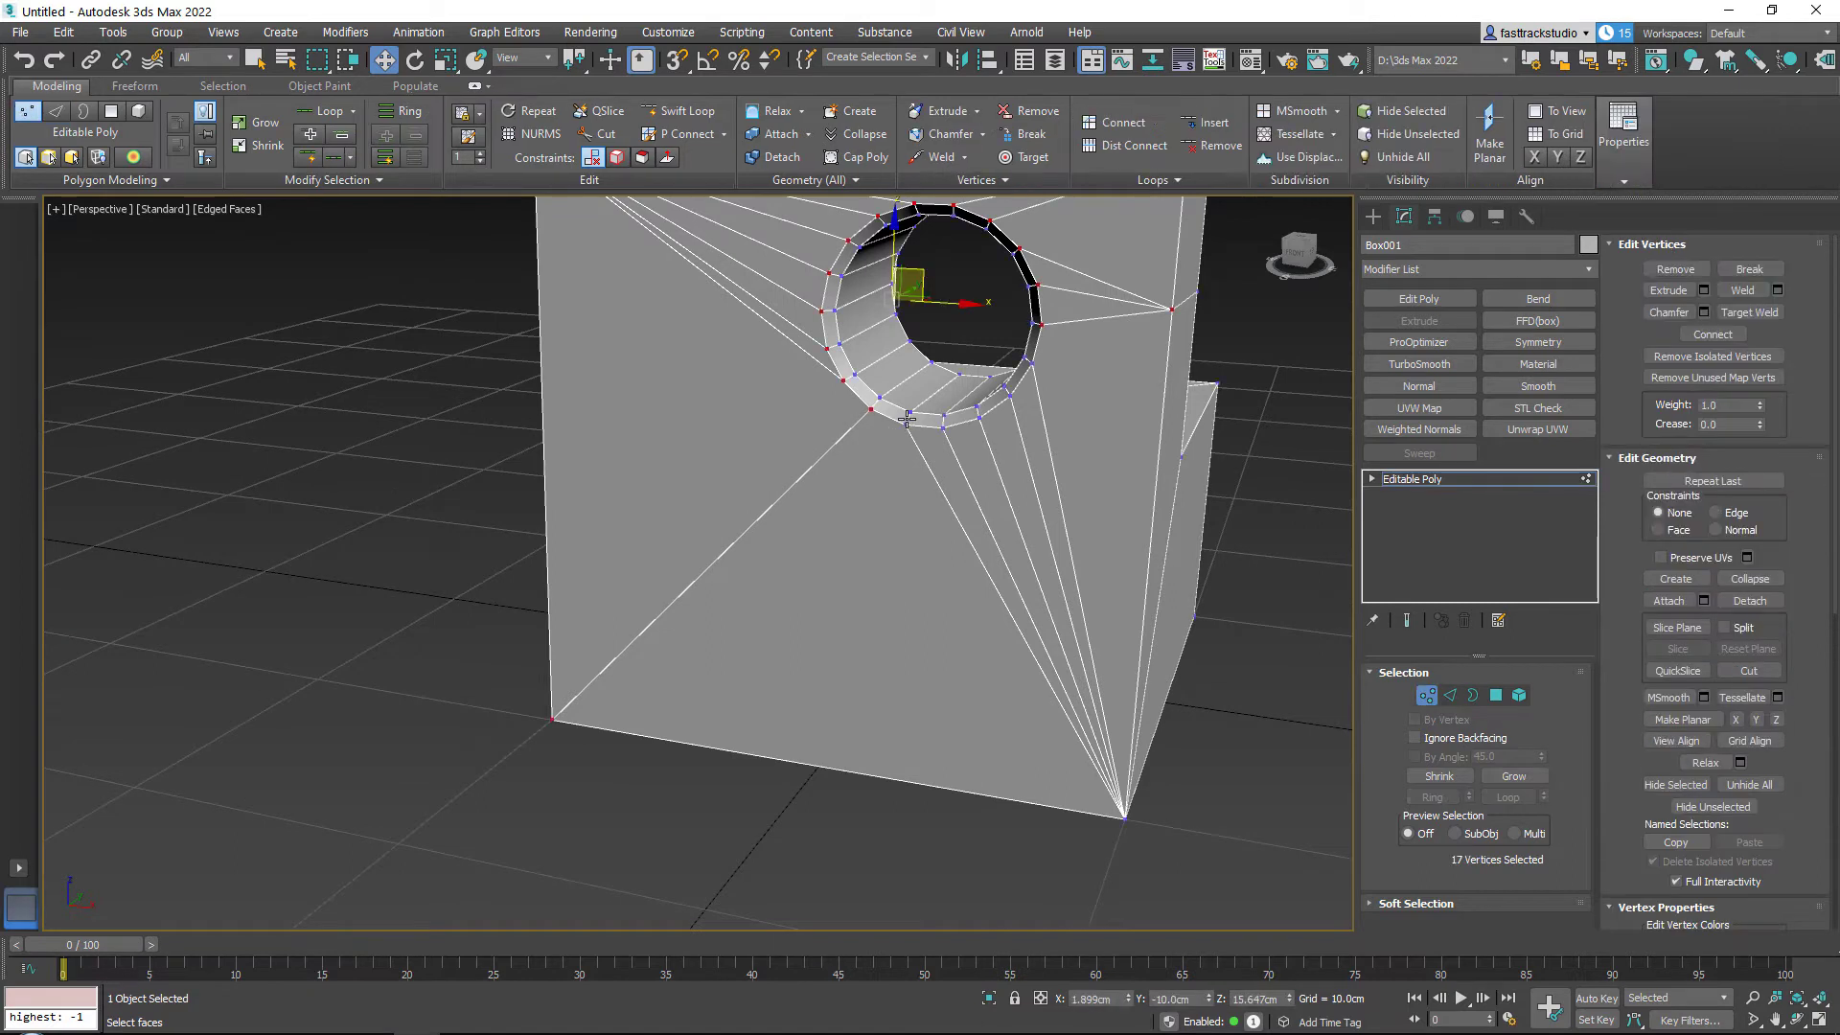
click(922, 408)
click(549, 724)
click(947, 425)
click(1170, 307)
alt+middle_drag(1169, 307, 968, 395)
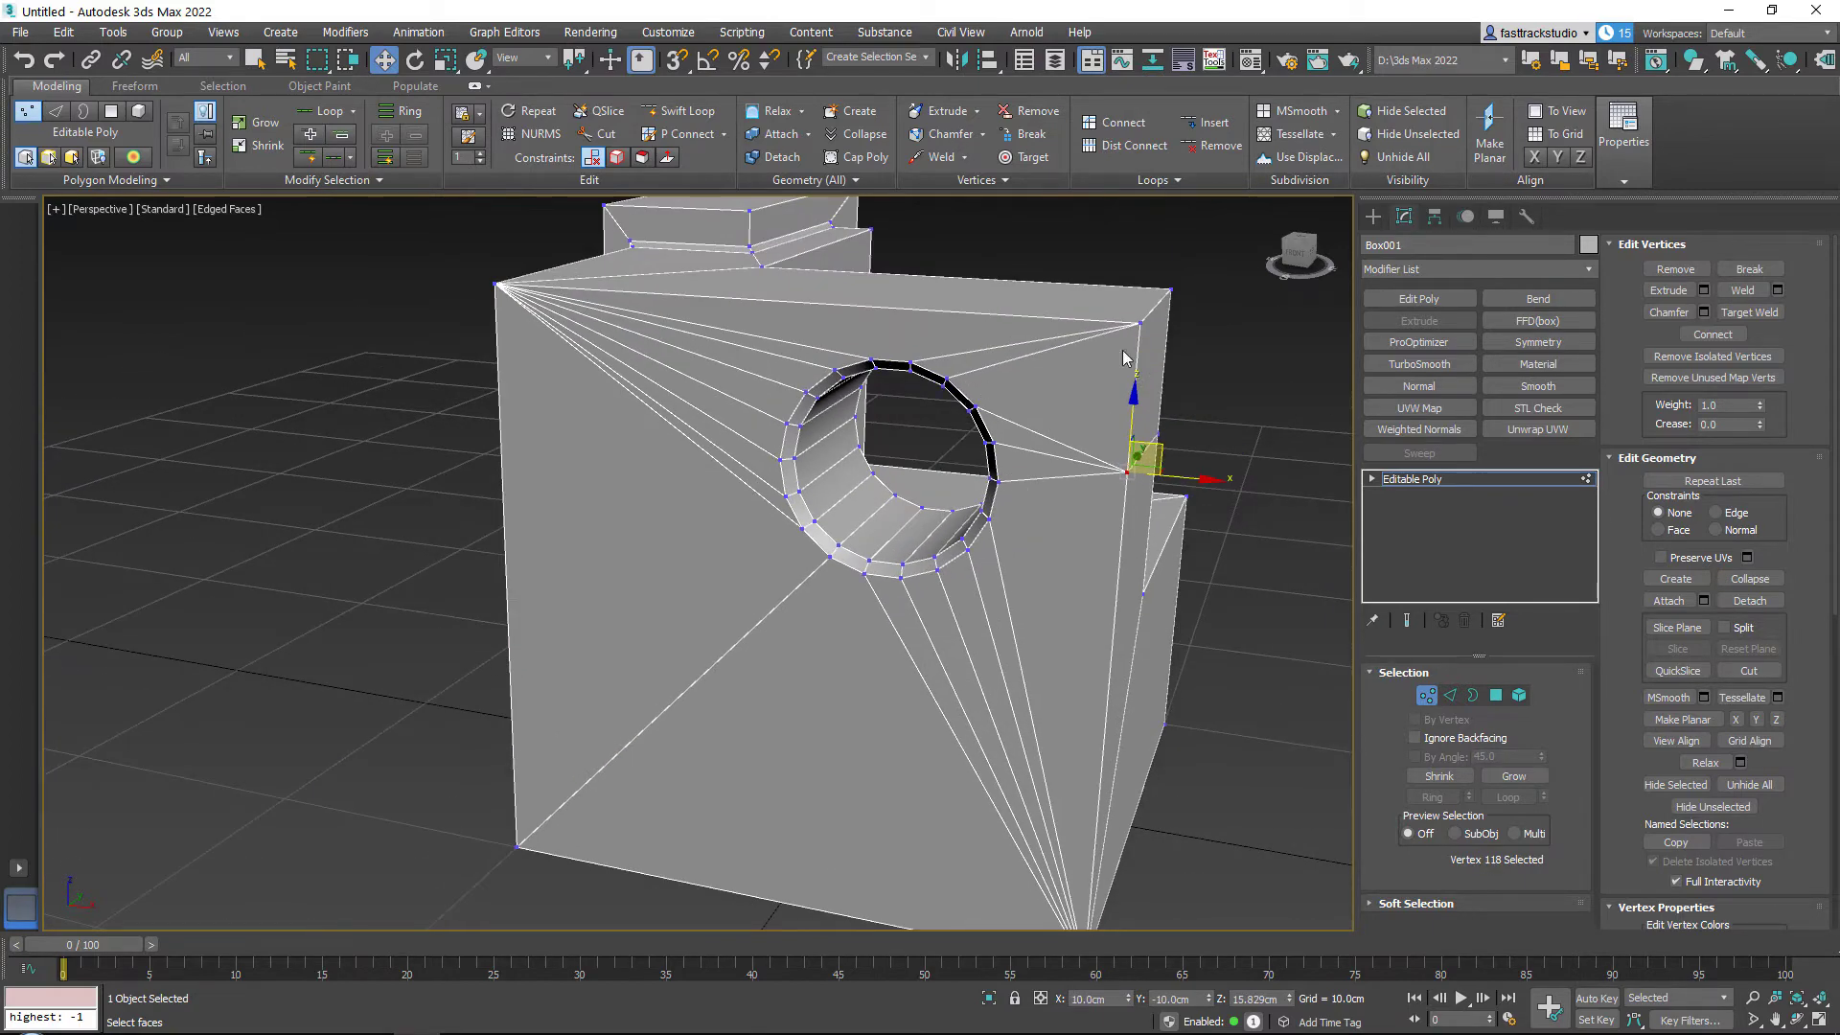
click(1142, 322)
middle_drag(645, 312, 623, 430)
scroll(623, 430, down, 2)
alt+middle_drag(842, 526, 887, 460)
scroll(887, 460, up, 3)
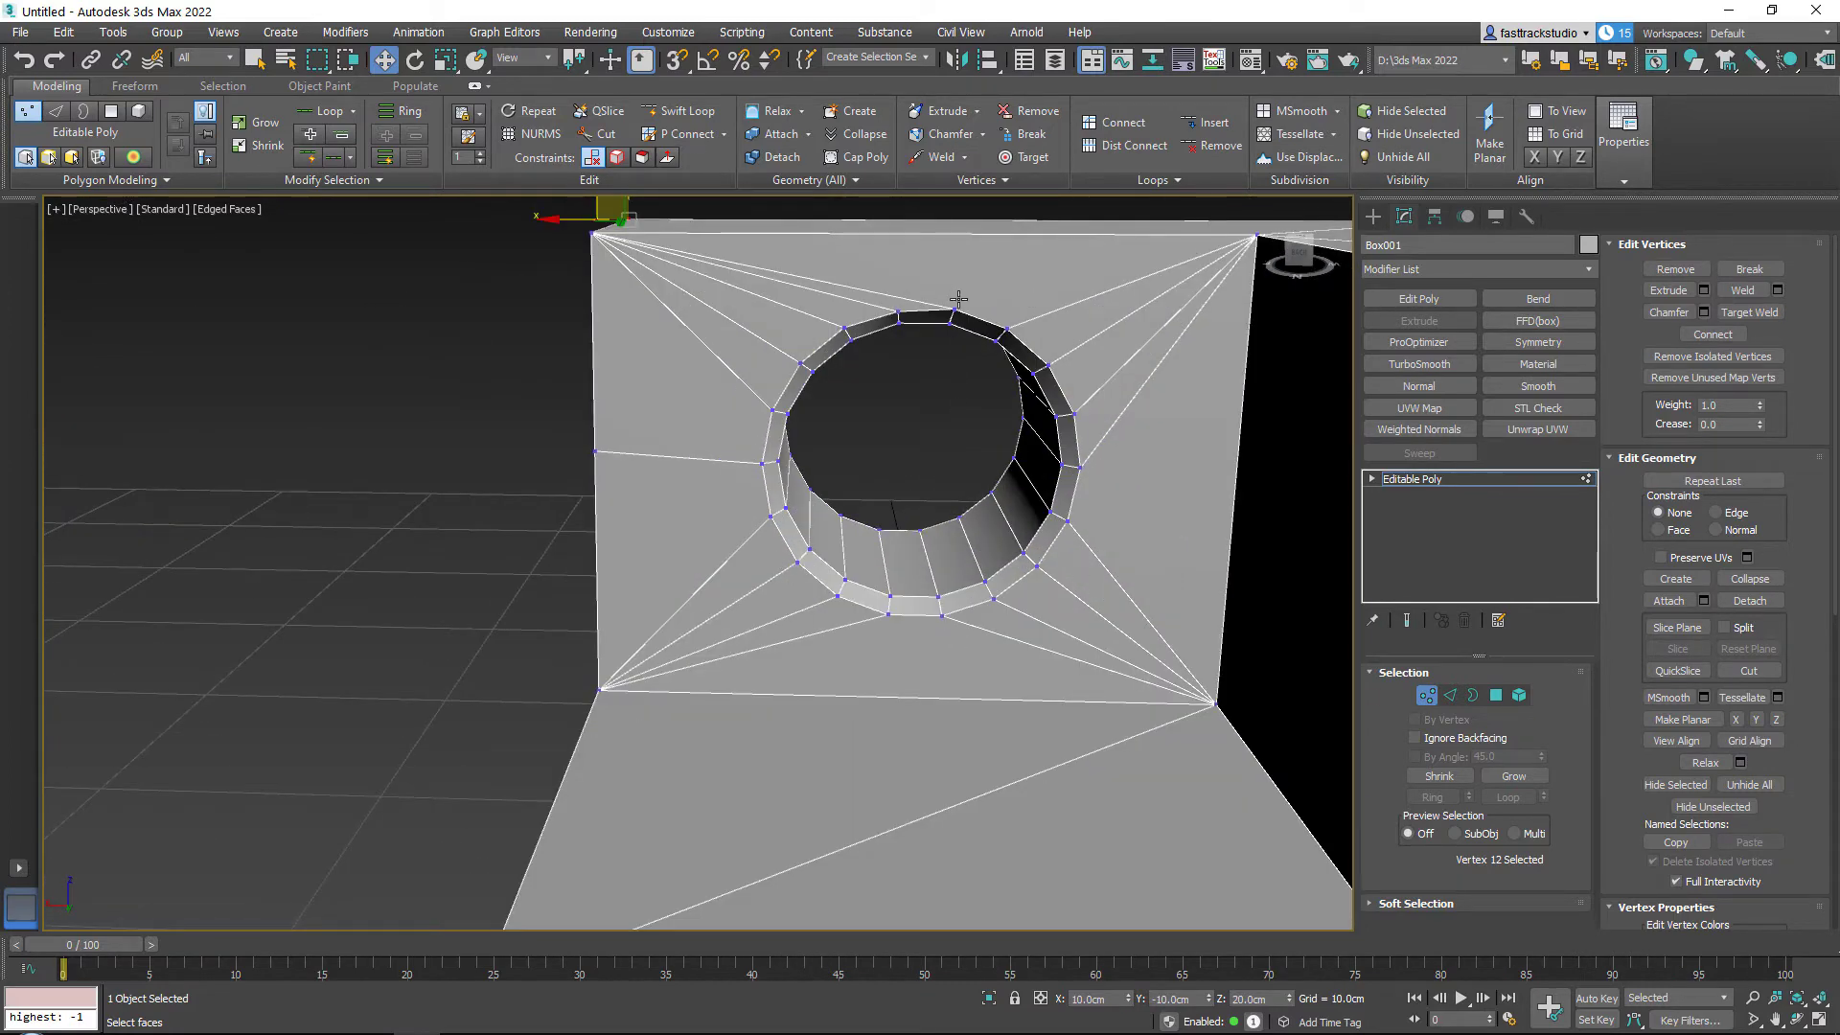
alt+middle_drag(904, 275, 770, 285)
Step: Leave vertex editing on the box and show it in the maximized Front view
click(1462, 481)
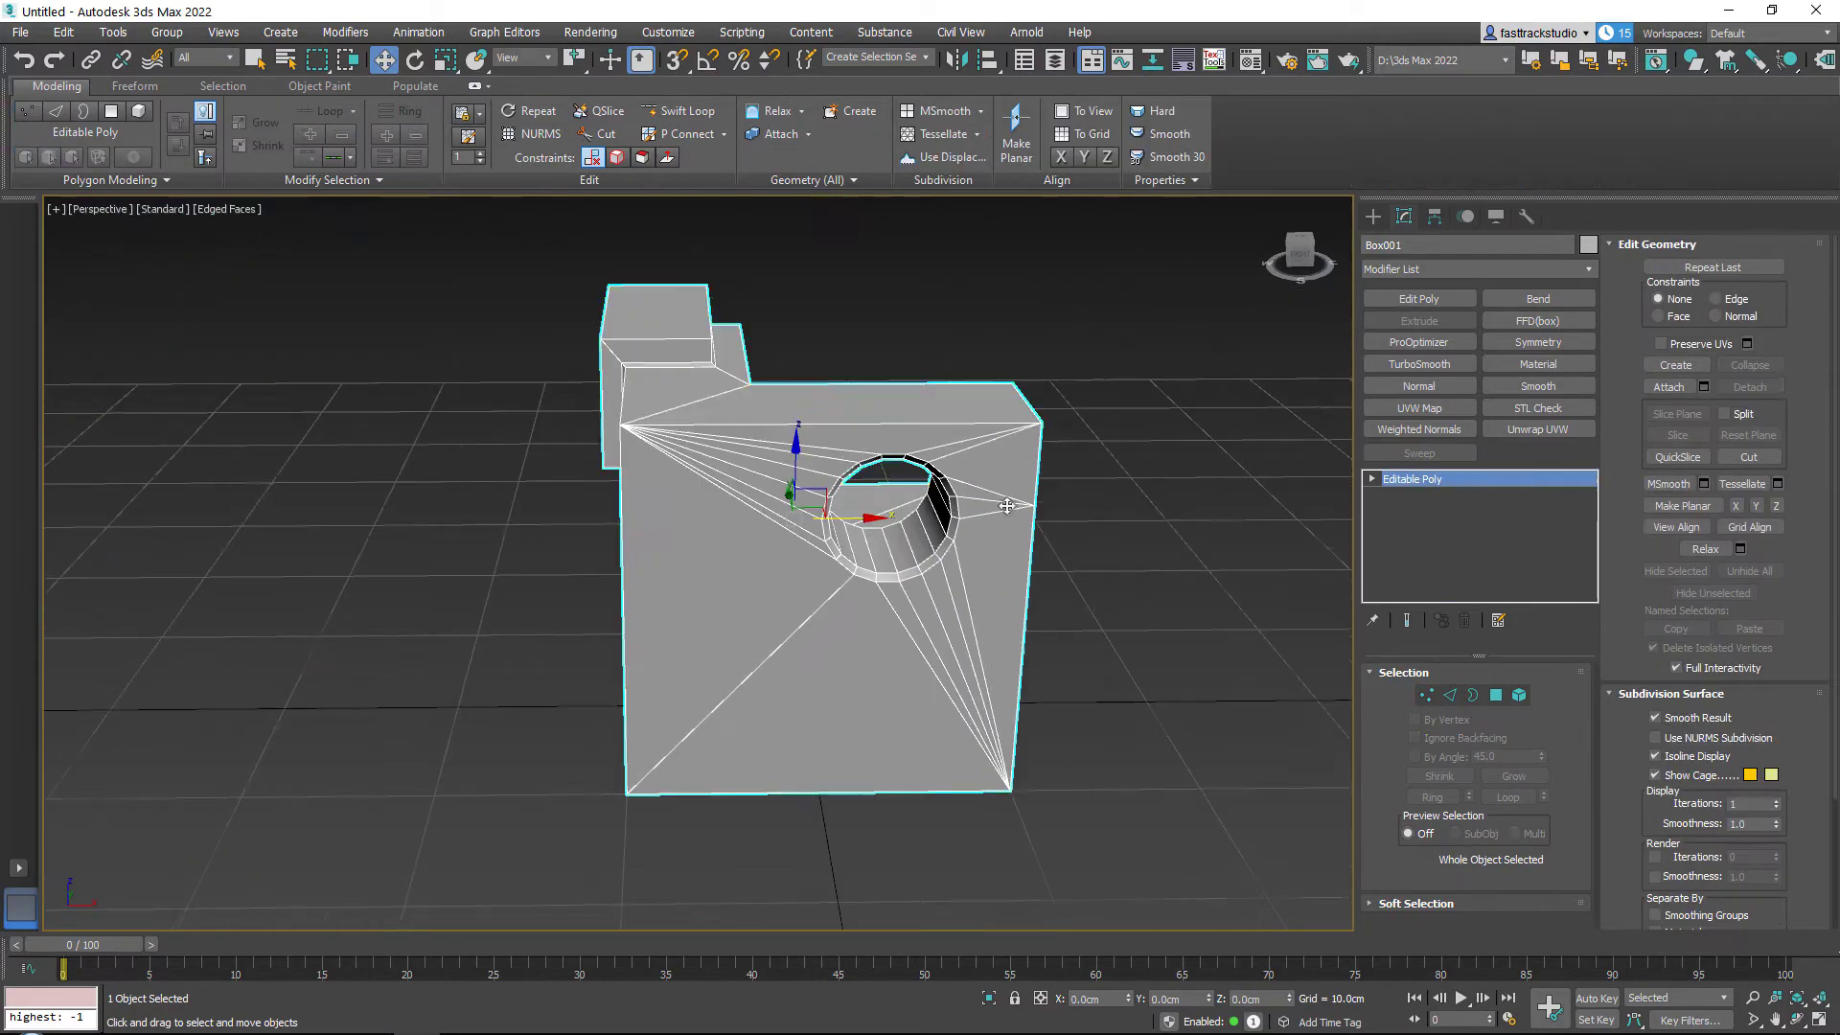
alt+middle_drag(875, 448, 850, 409)
key(alt+w)
key(alt+w)
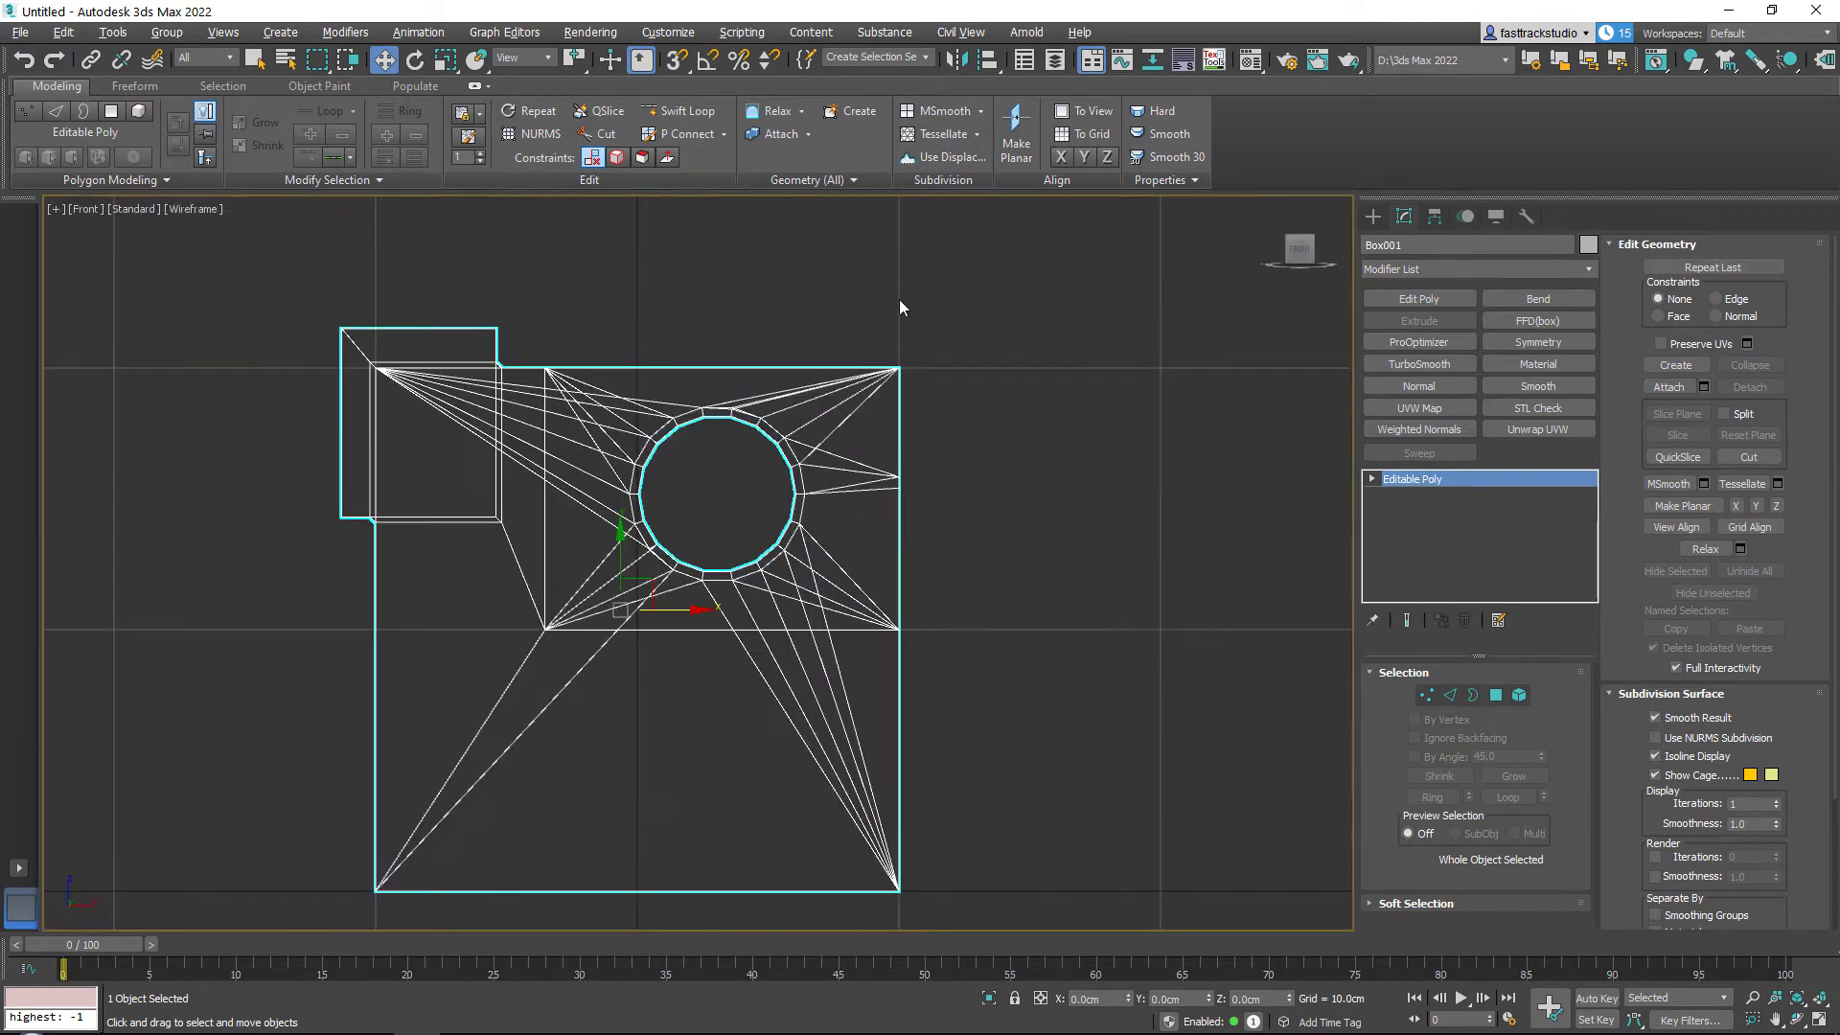
middle_drag(904, 337, 855, 336)
Step: Draw a closed line shape with a curved lower side overlapping the box's upper corner beside the hole
click(1373, 217)
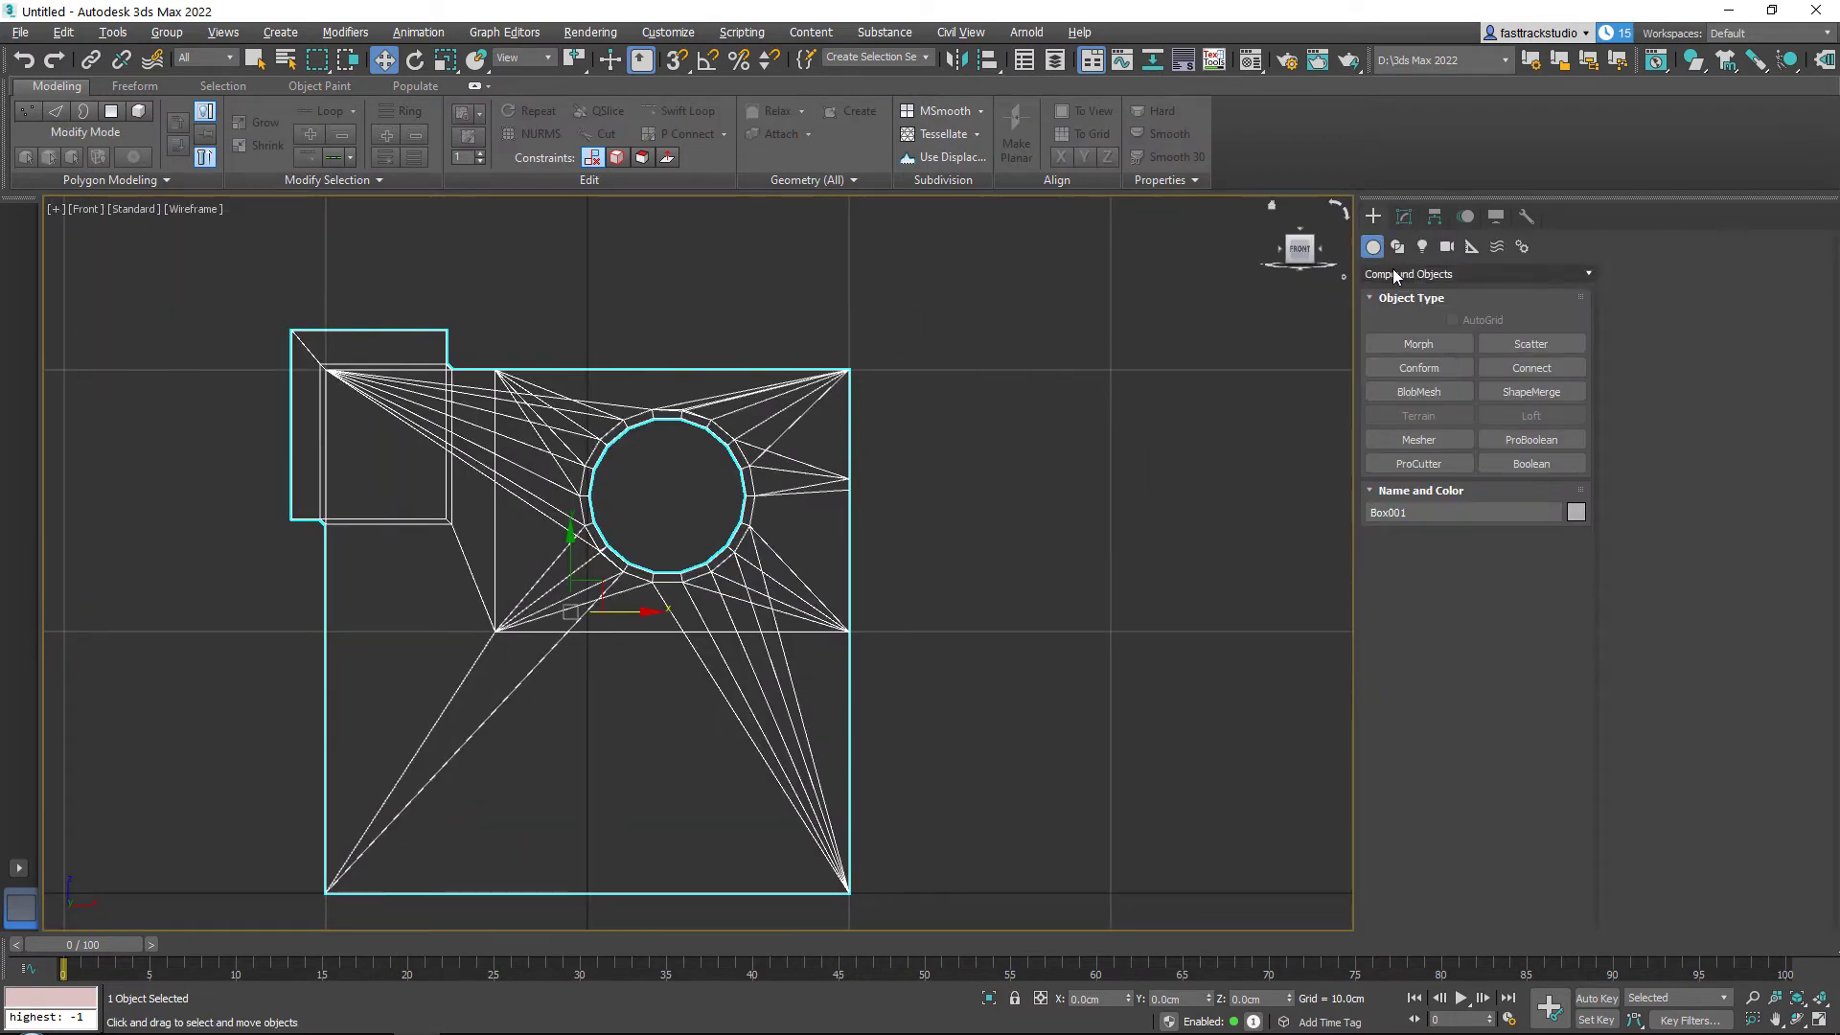
click(1393, 275)
click(1408, 289)
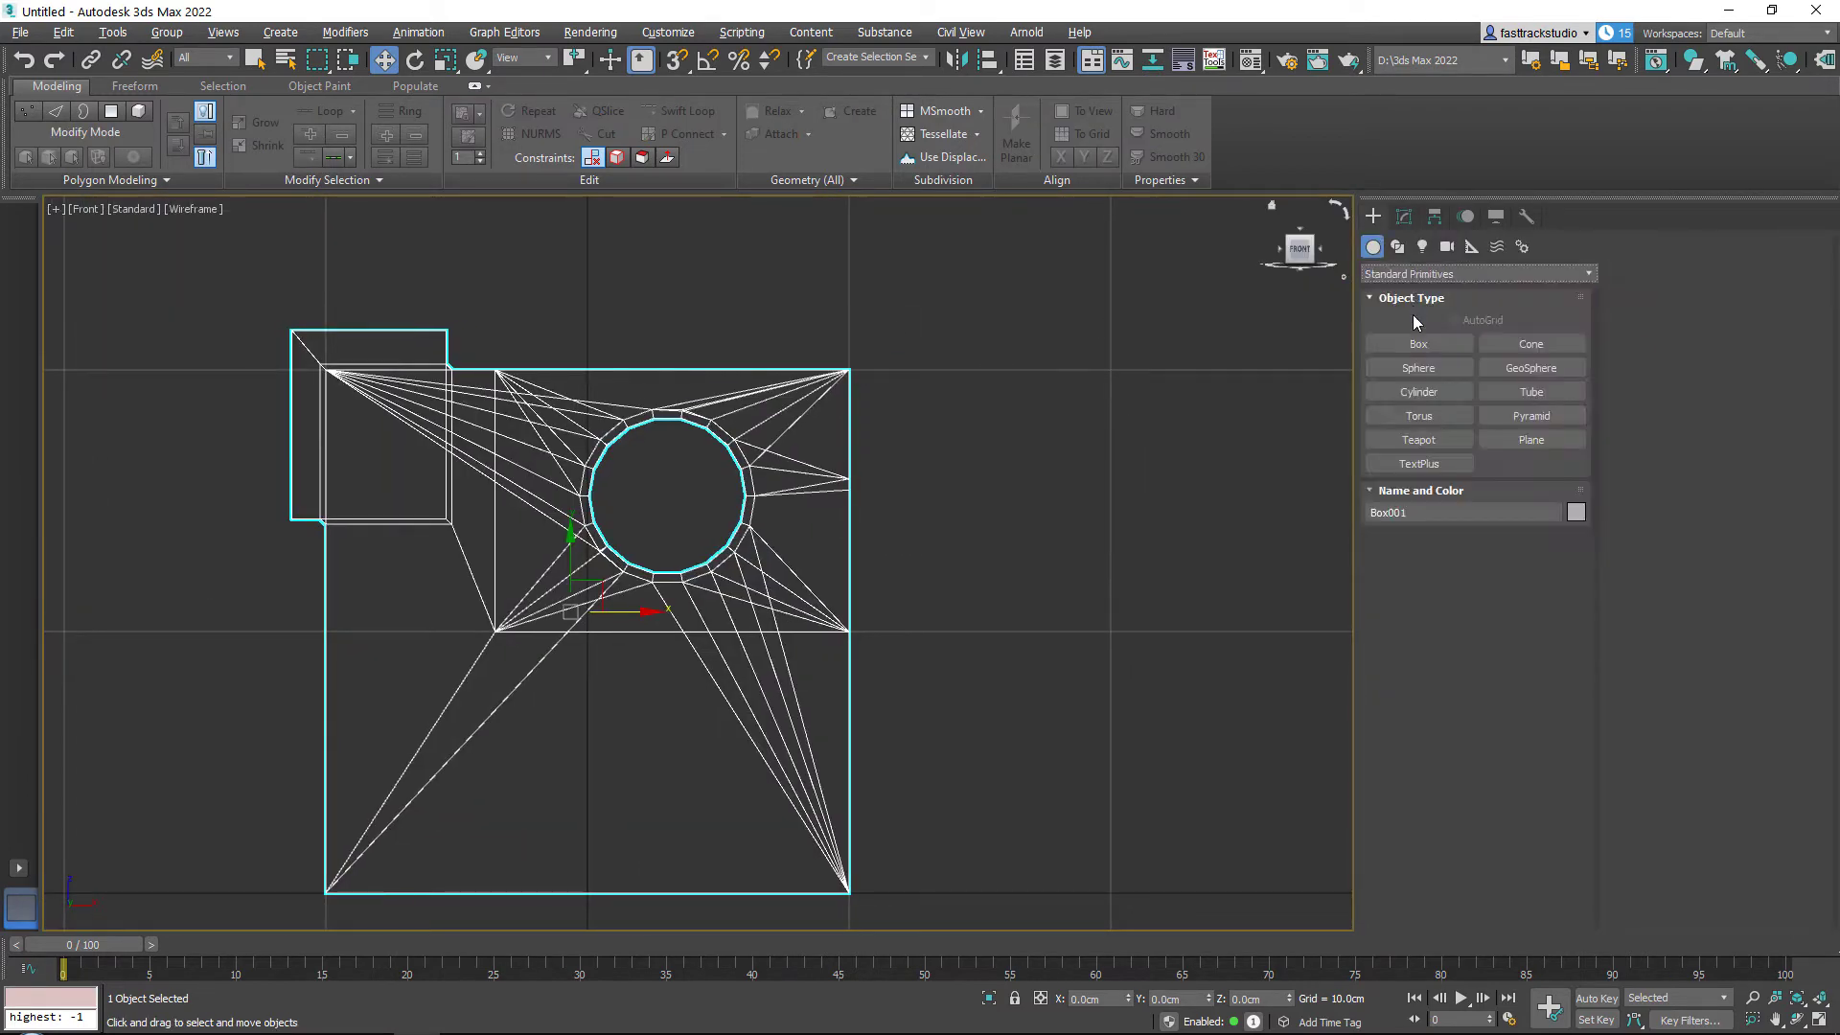
click(1398, 248)
click(1415, 368)
drag(749, 293, 756, 337)
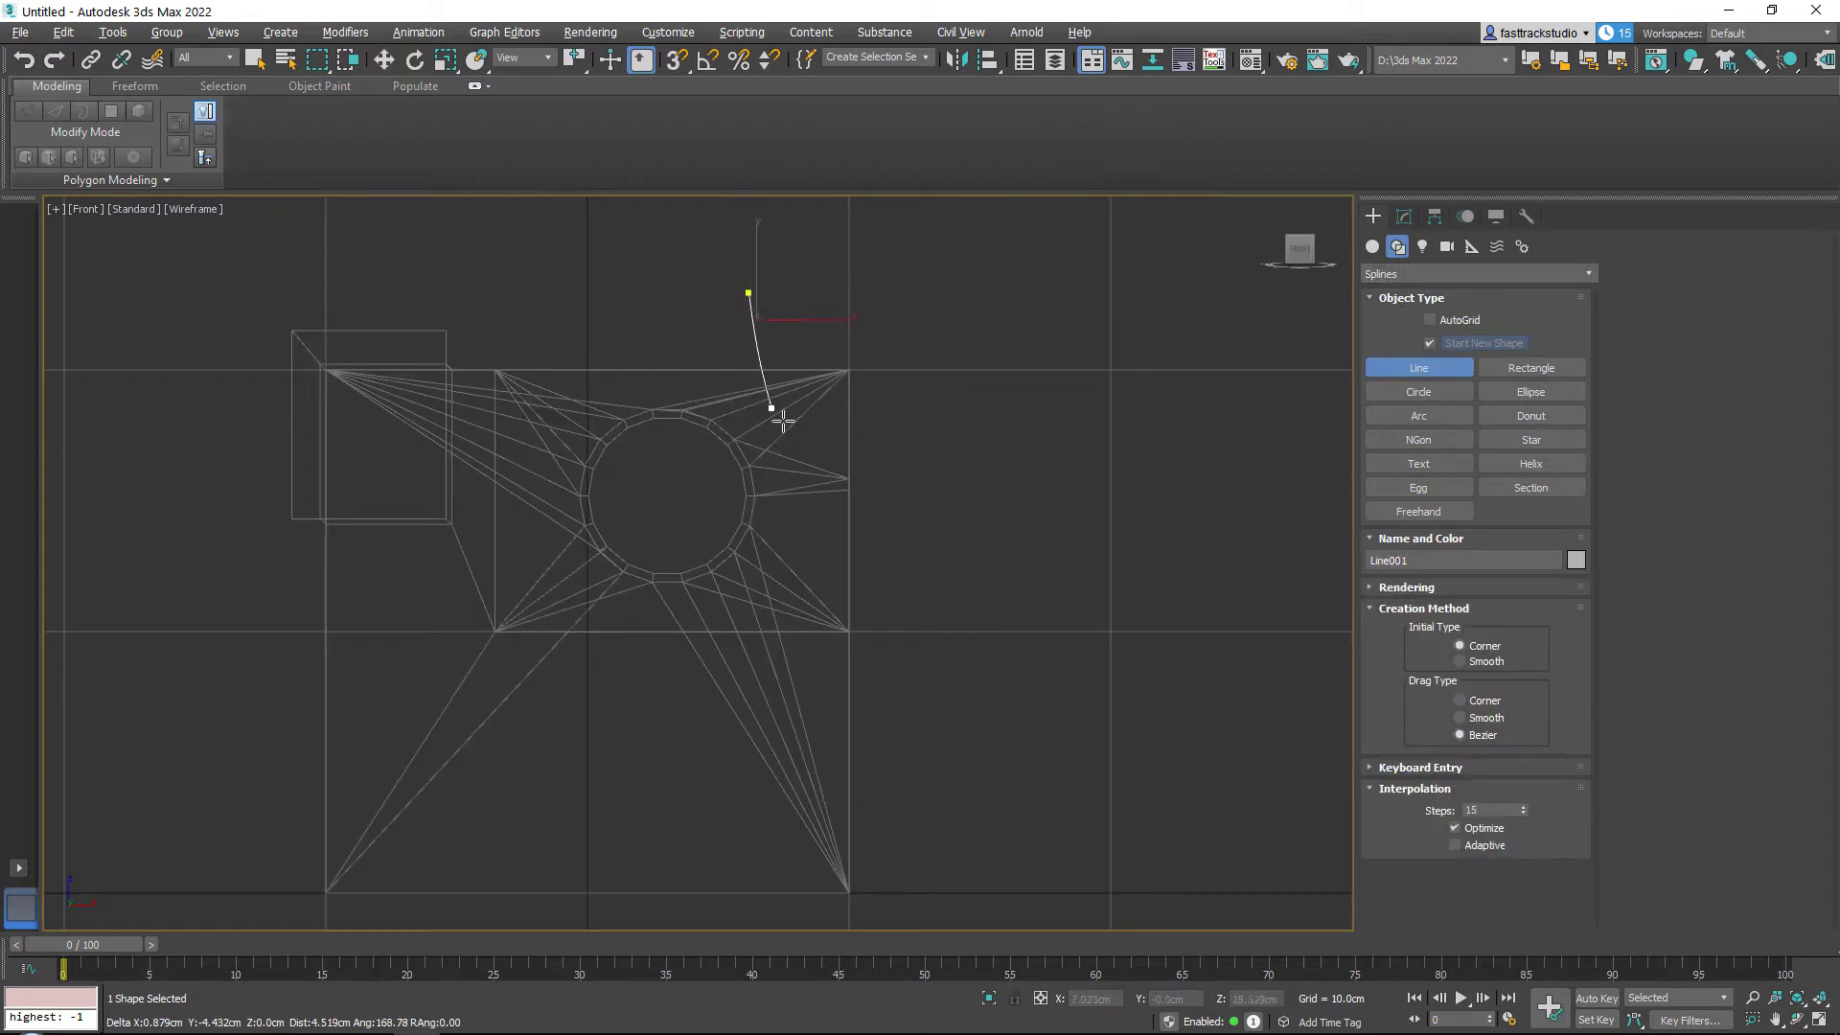
drag(882, 530, 997, 604)
click(1062, 349)
click(789, 276)
click(748, 292)
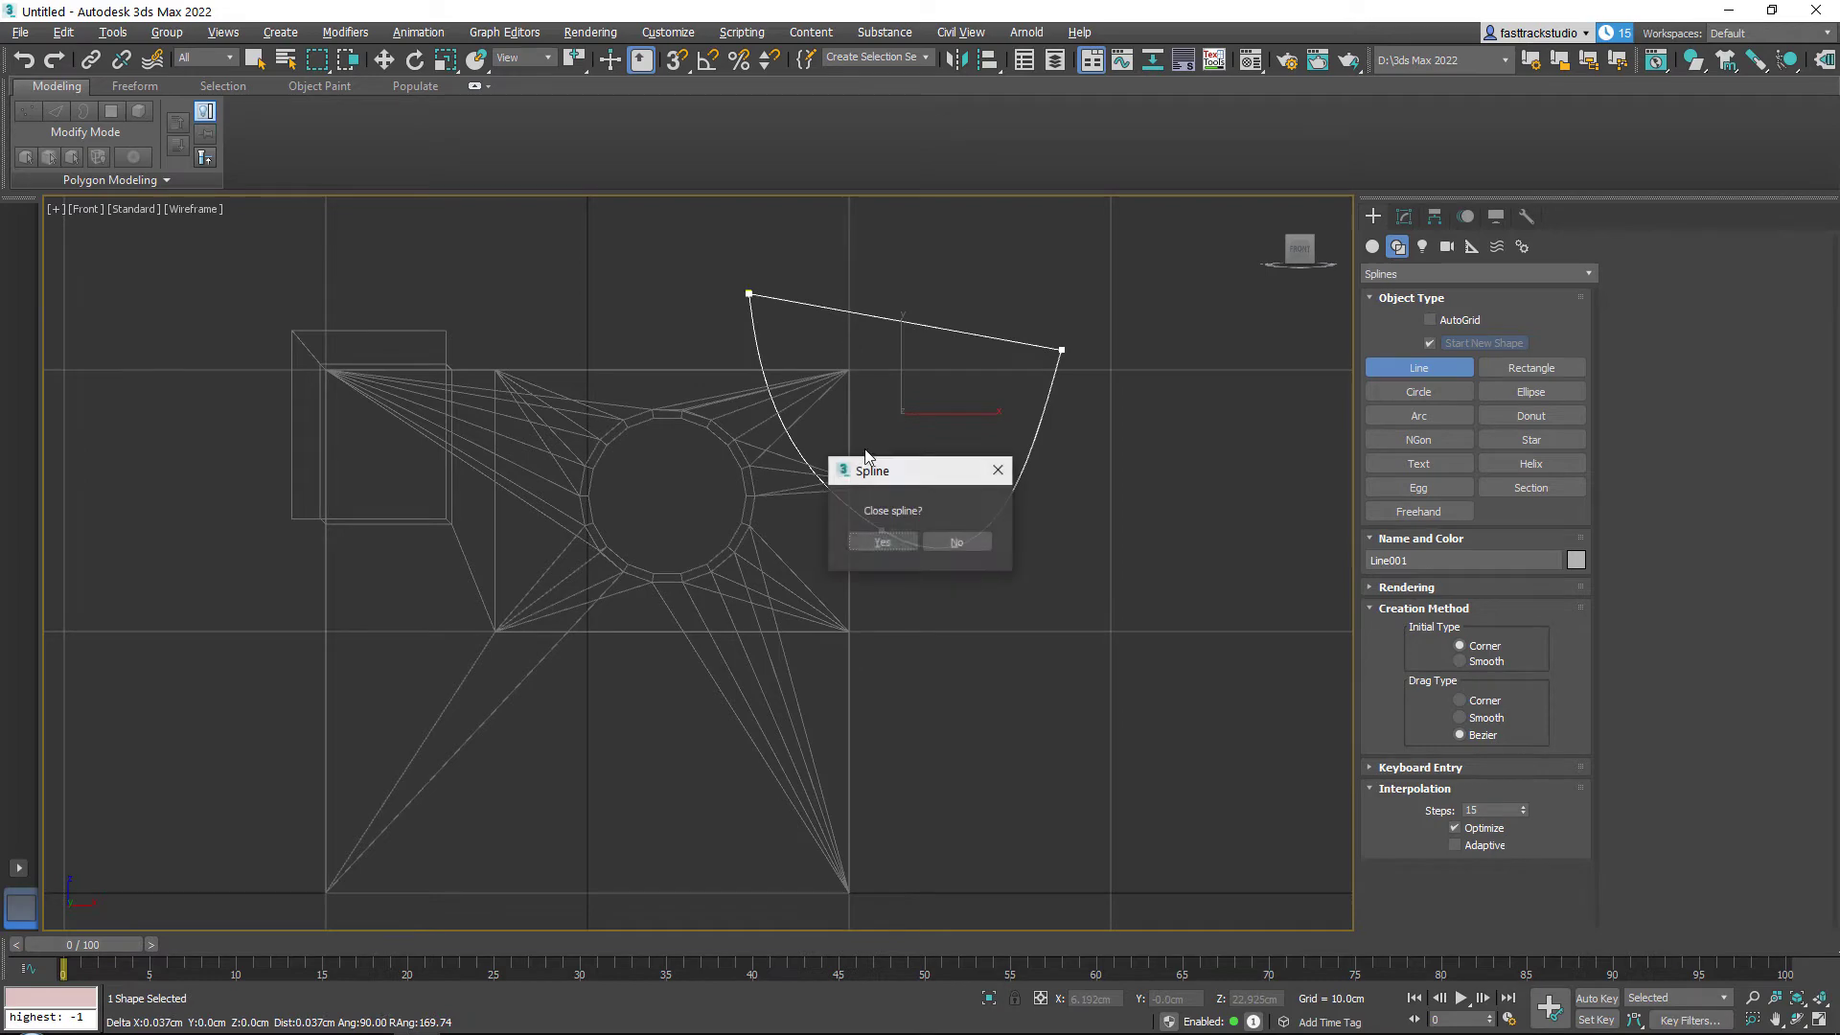
click(891, 538)
Step: Extrude the closed line shape by -34.5 cm and move it along Y so it passes through the box's corner
key(p)
right_click(1110, 622)
click(1404, 217)
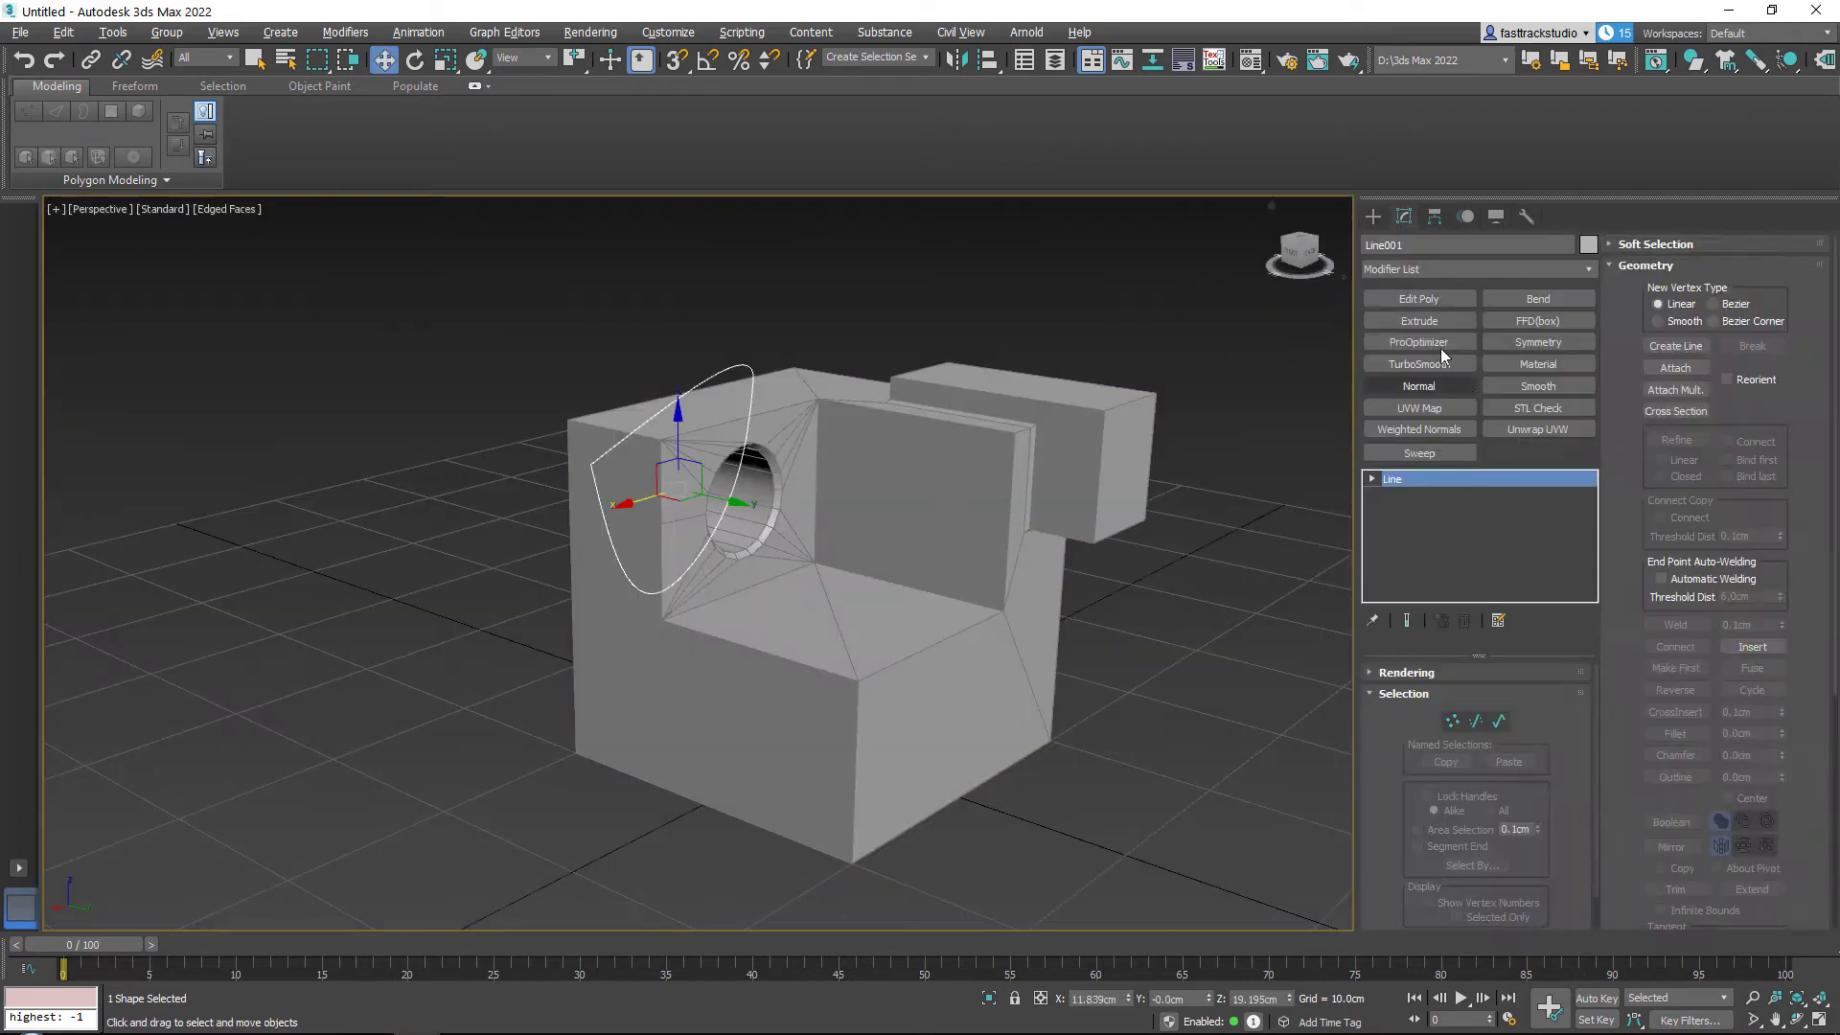
click(1435, 322)
alt+middle_drag(867, 412, 989, 472)
drag(1036, 532, 606, 696)
Step: Examine where the extruded shape's segments meet the box's existing edges beside the hole
alt+middle_drag(824, 681, 717, 394)
scroll(731, 570, up, 4)
click(727, 549)
click(717, 394)
scroll(723, 440, up, 3)
click(723, 442)
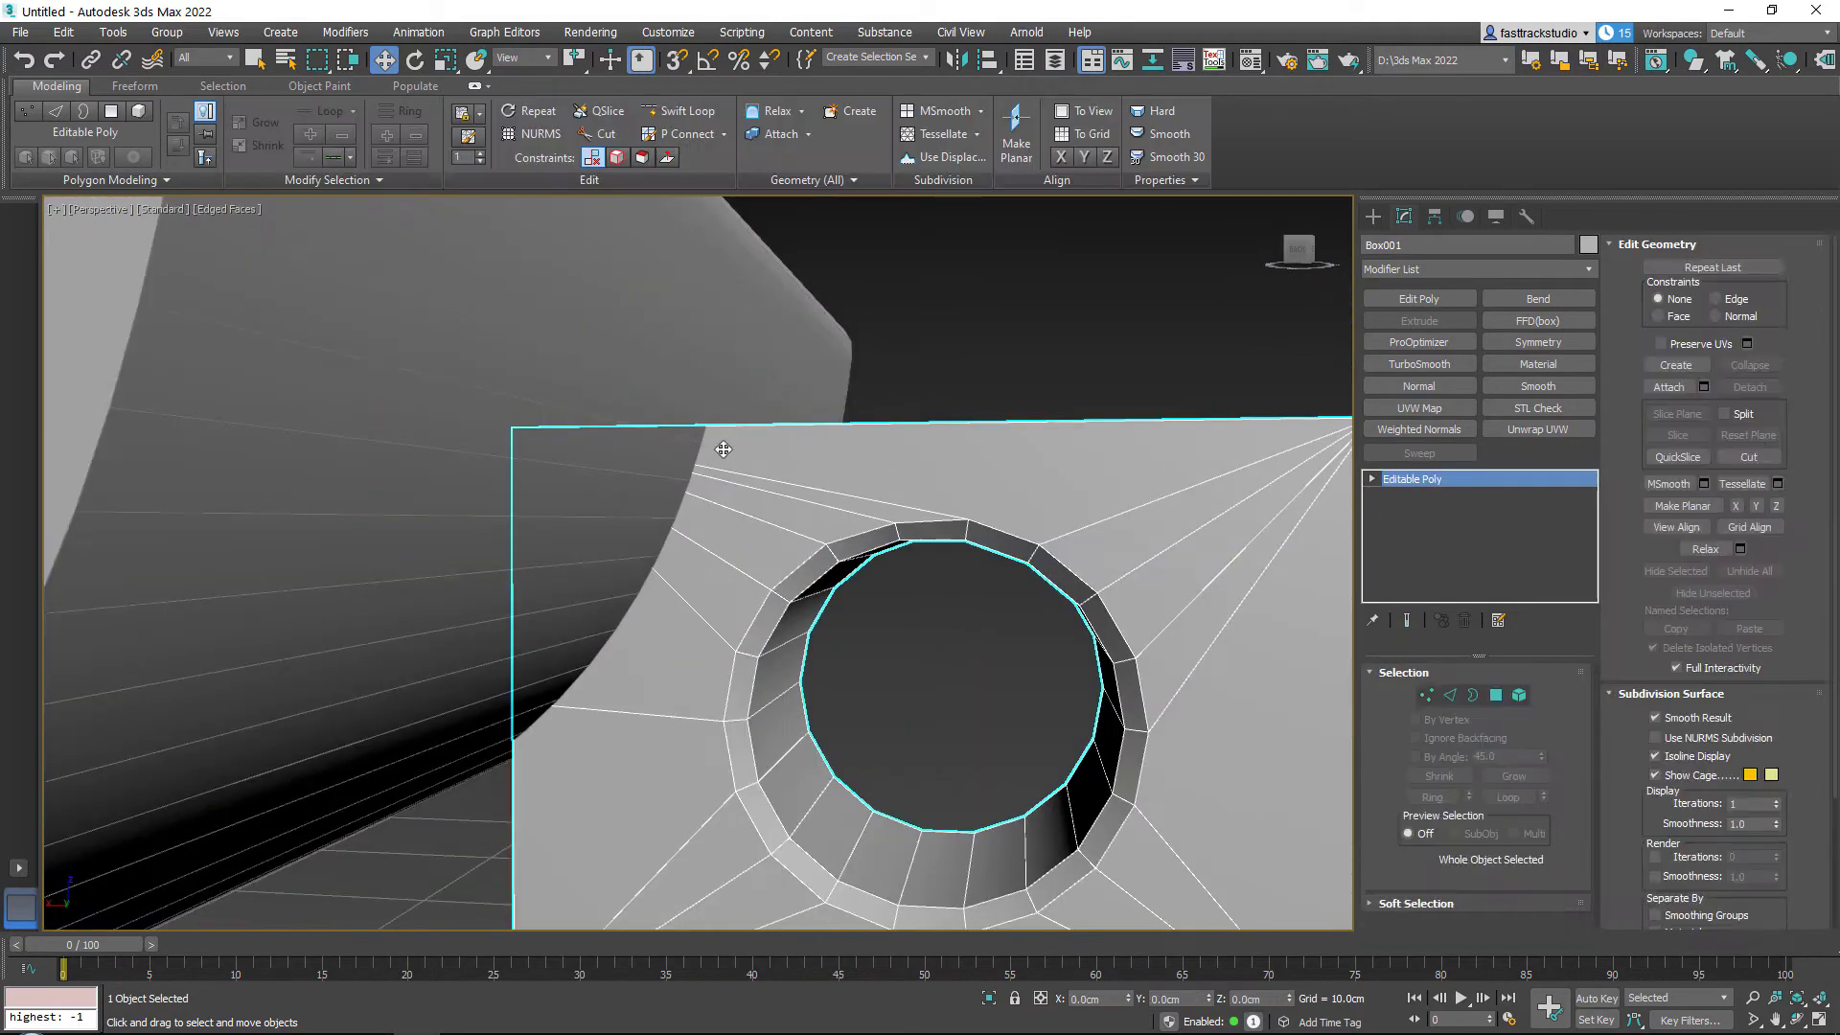
scroll(709, 448, up, 3)
click(534, 546)
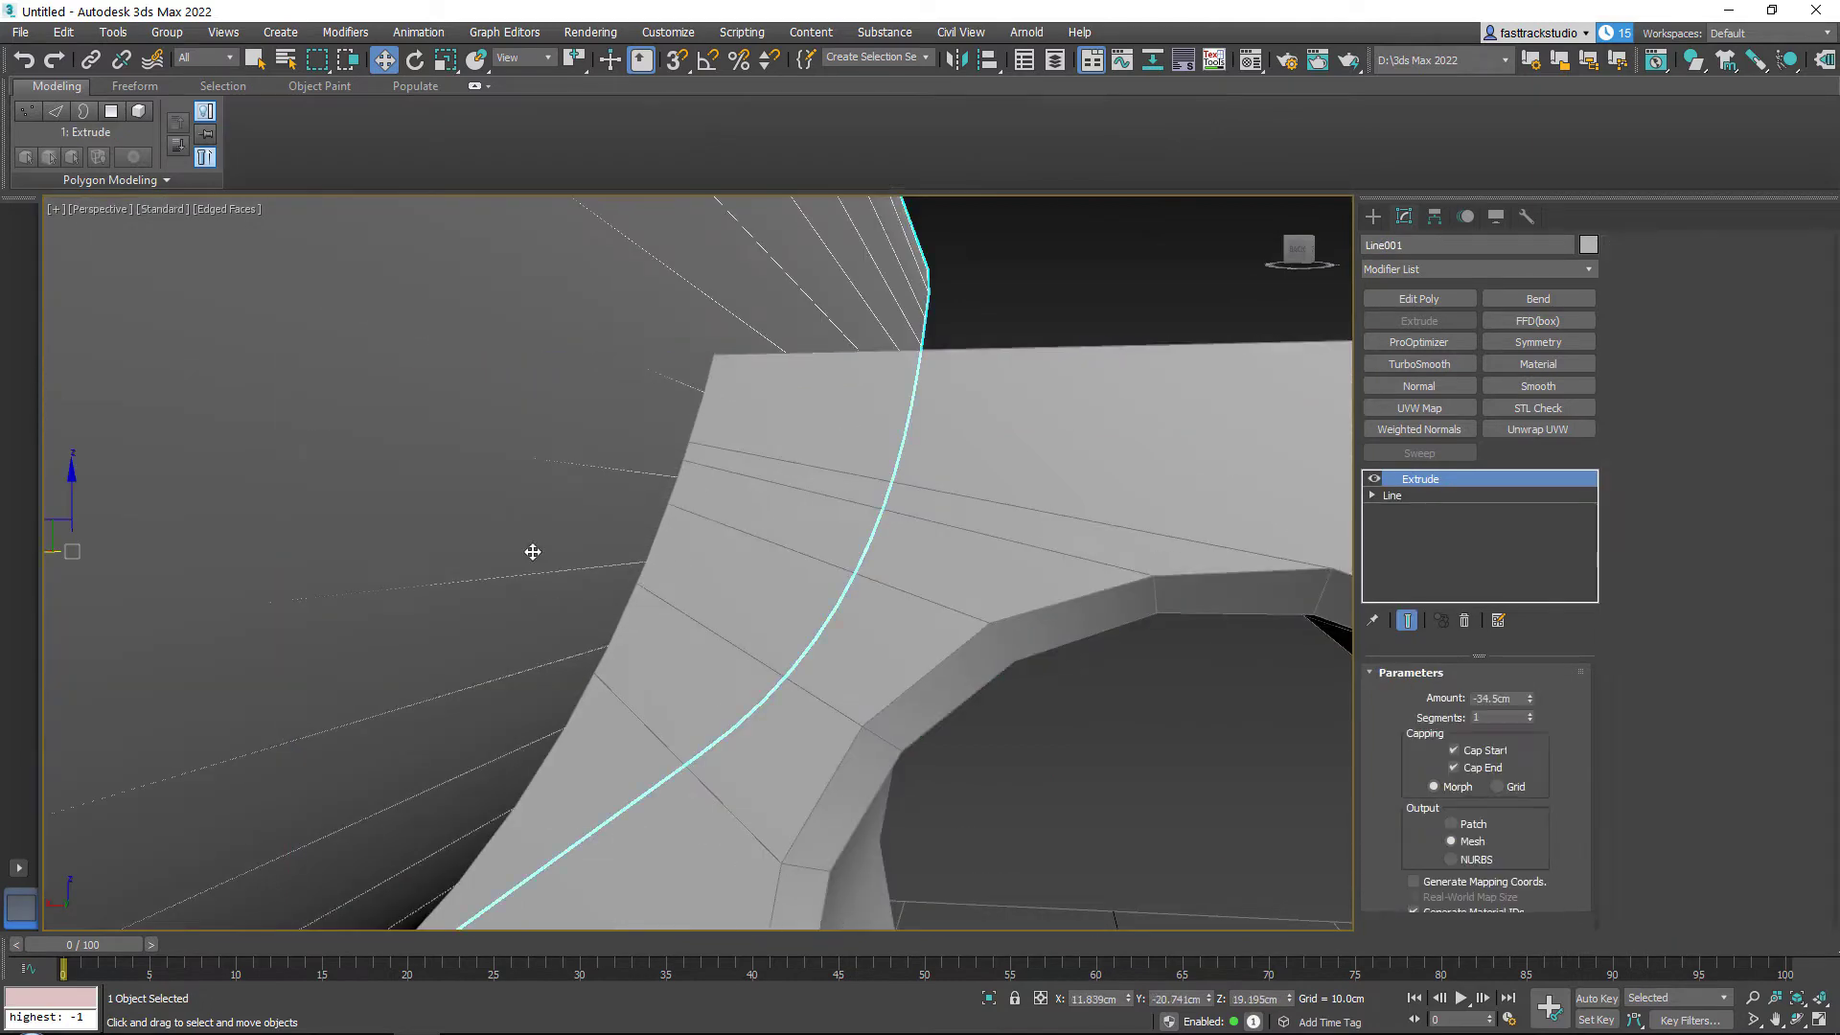
alt+middle_drag(534, 546, 702, 375)
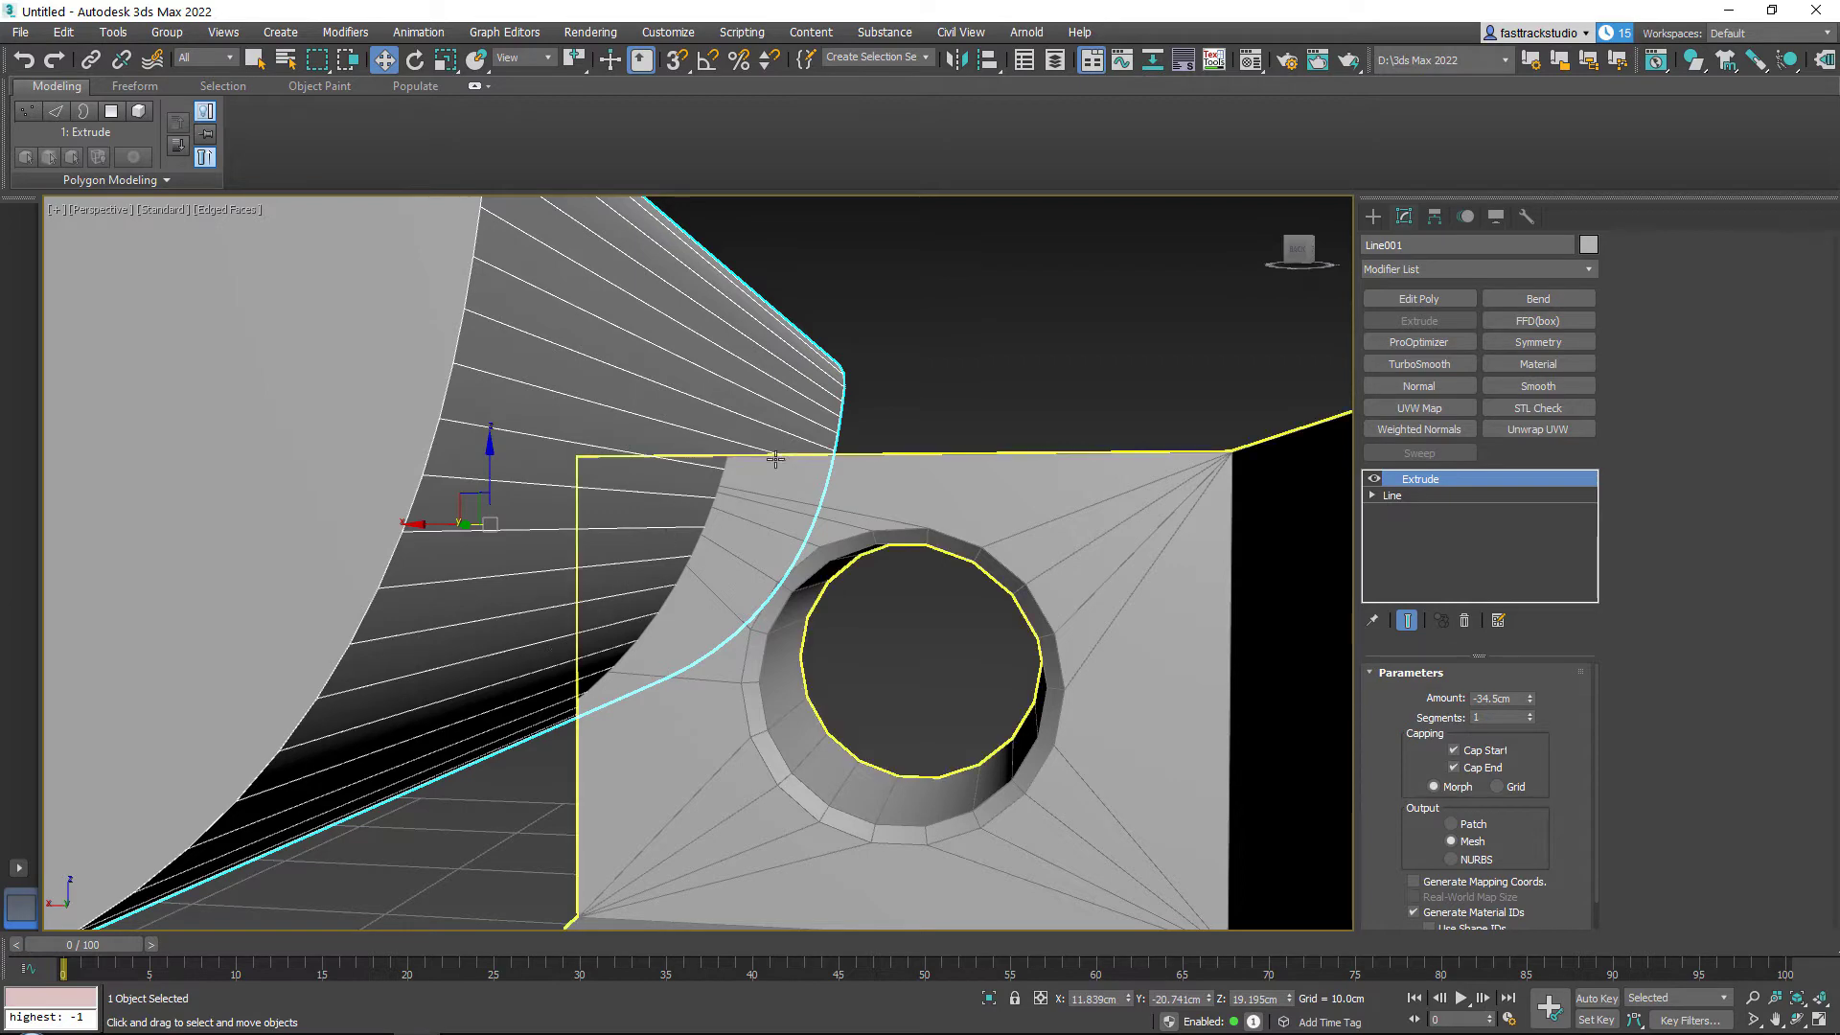
Step: Subtract the extruded curved shape from the box's corner with a ProBoolean Subtraction
click(867, 509)
click(1374, 217)
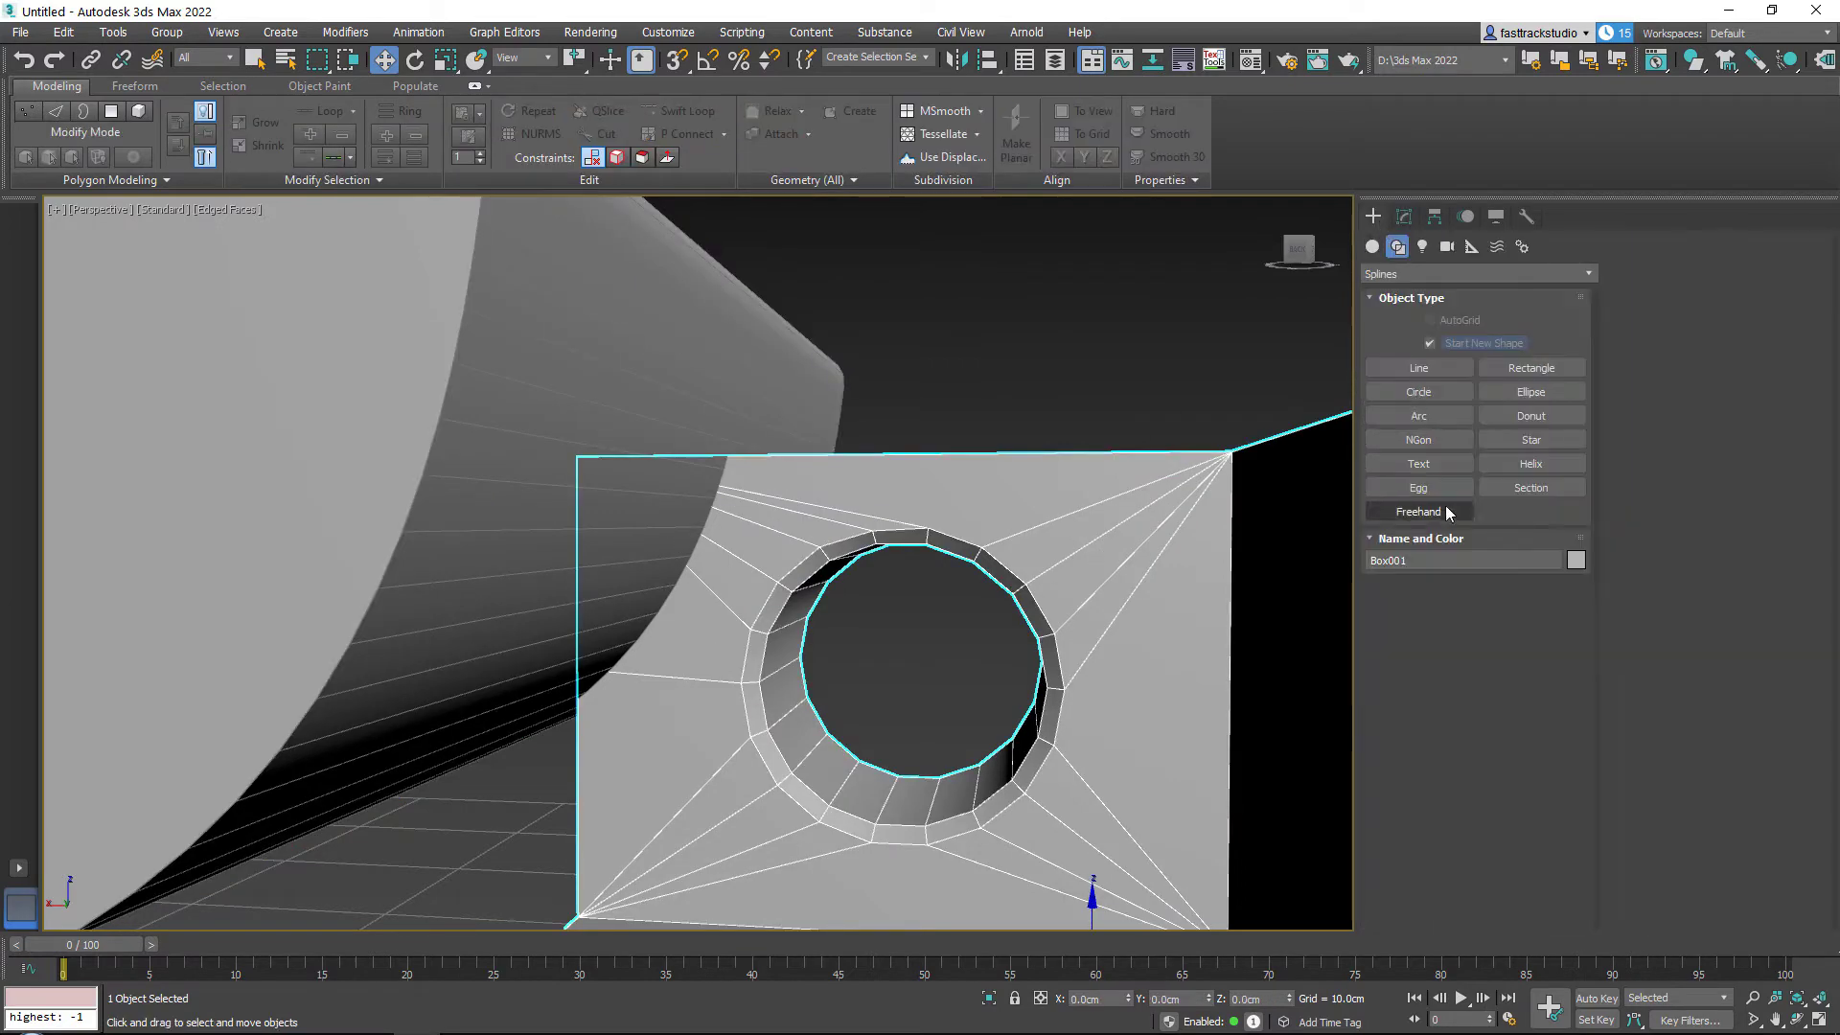
click(1374, 248)
click(1391, 275)
click(1405, 326)
click(1523, 441)
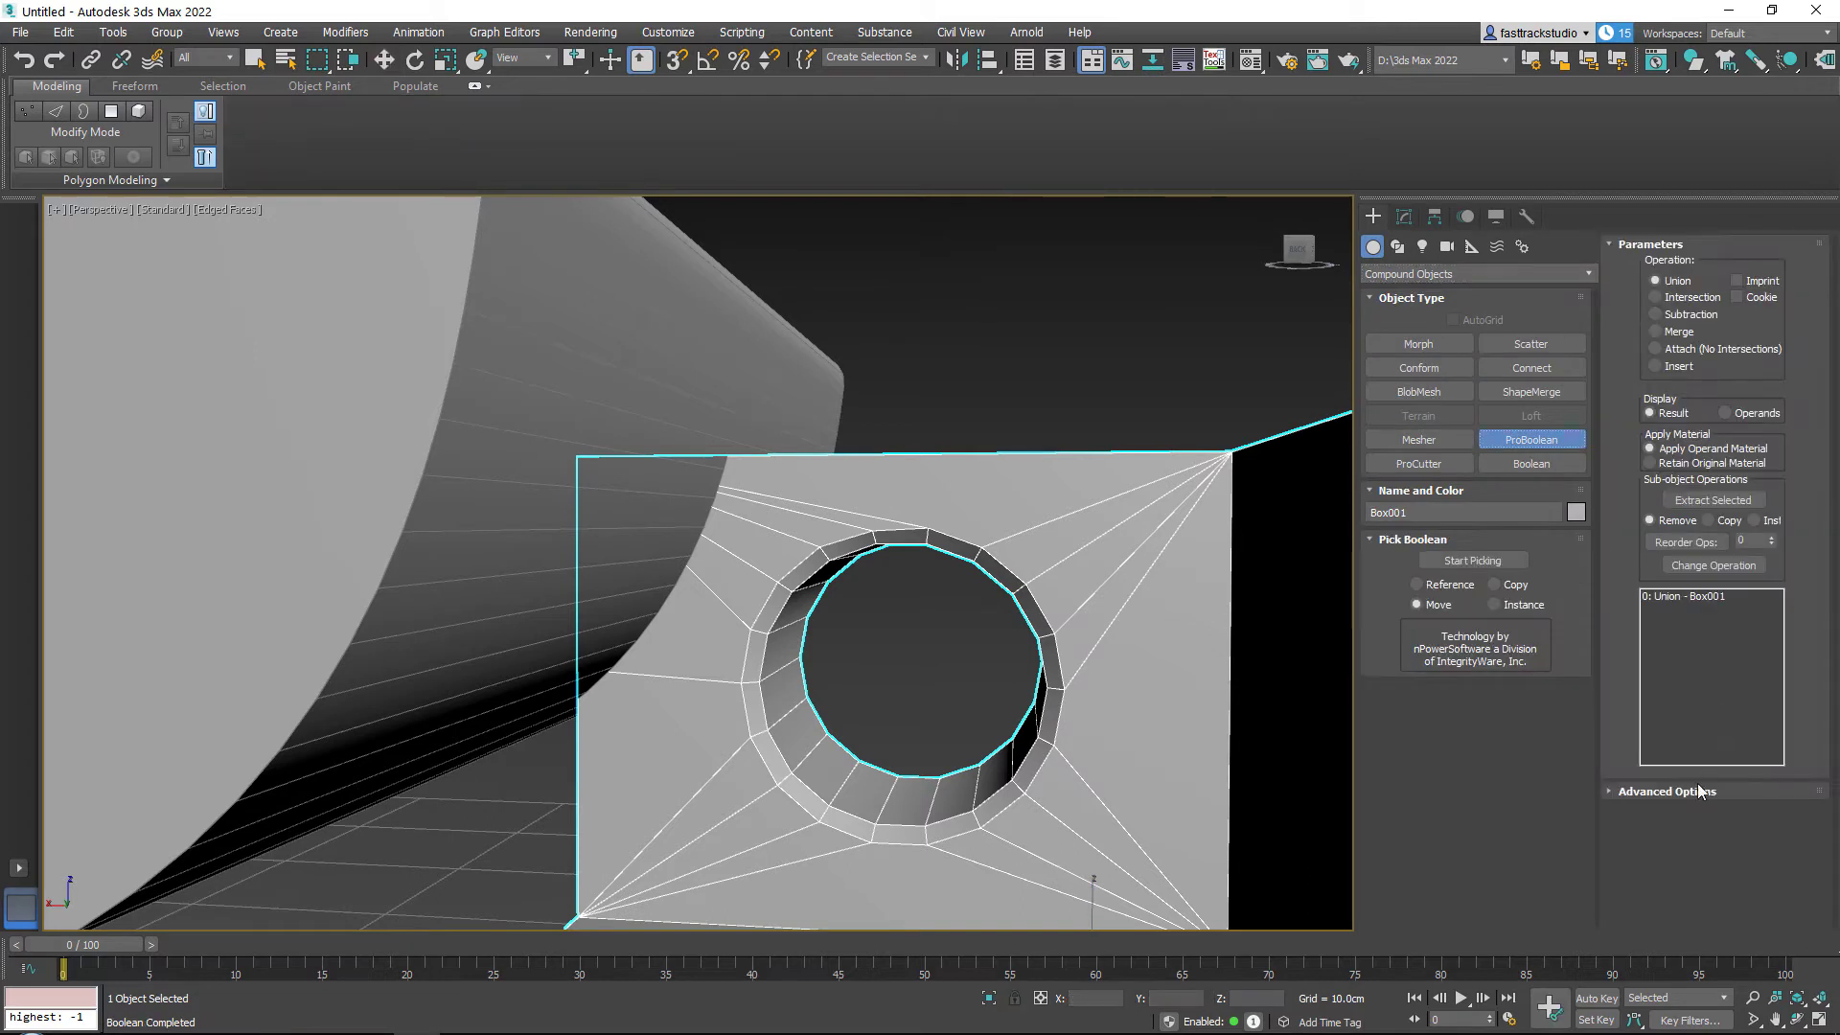
click(1696, 898)
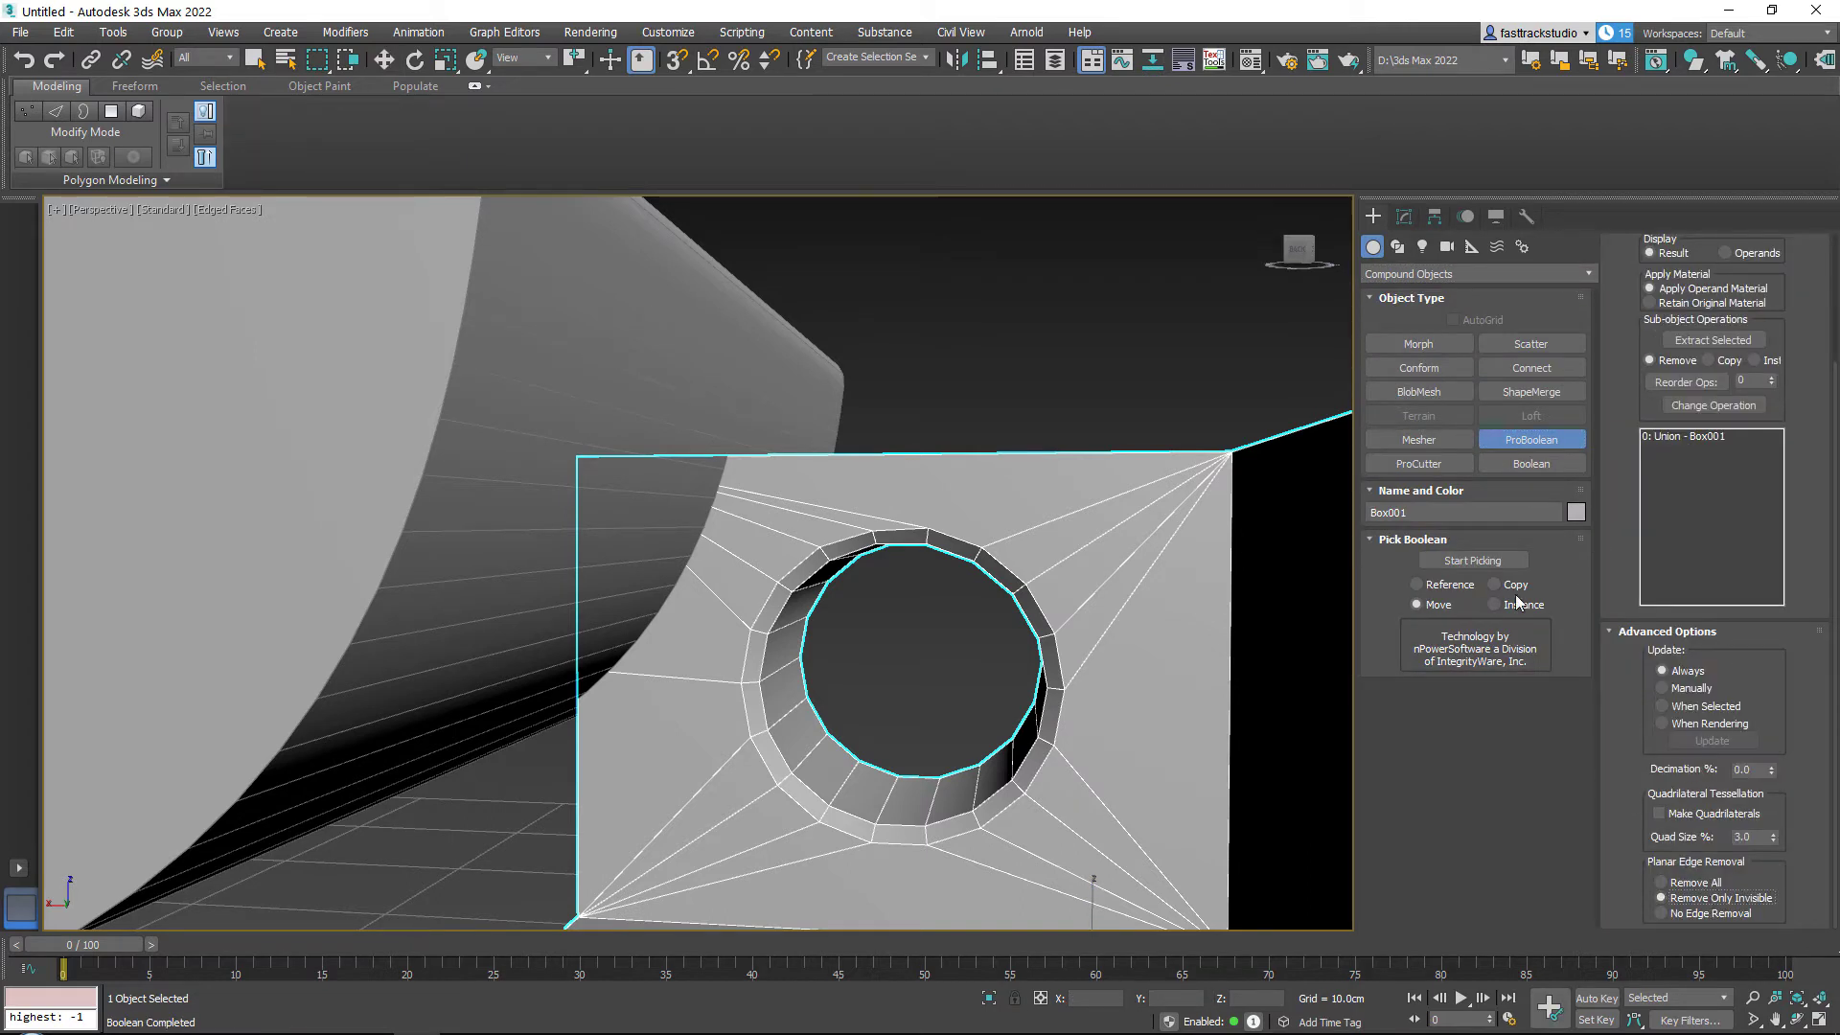
click(1481, 540)
click(1487, 541)
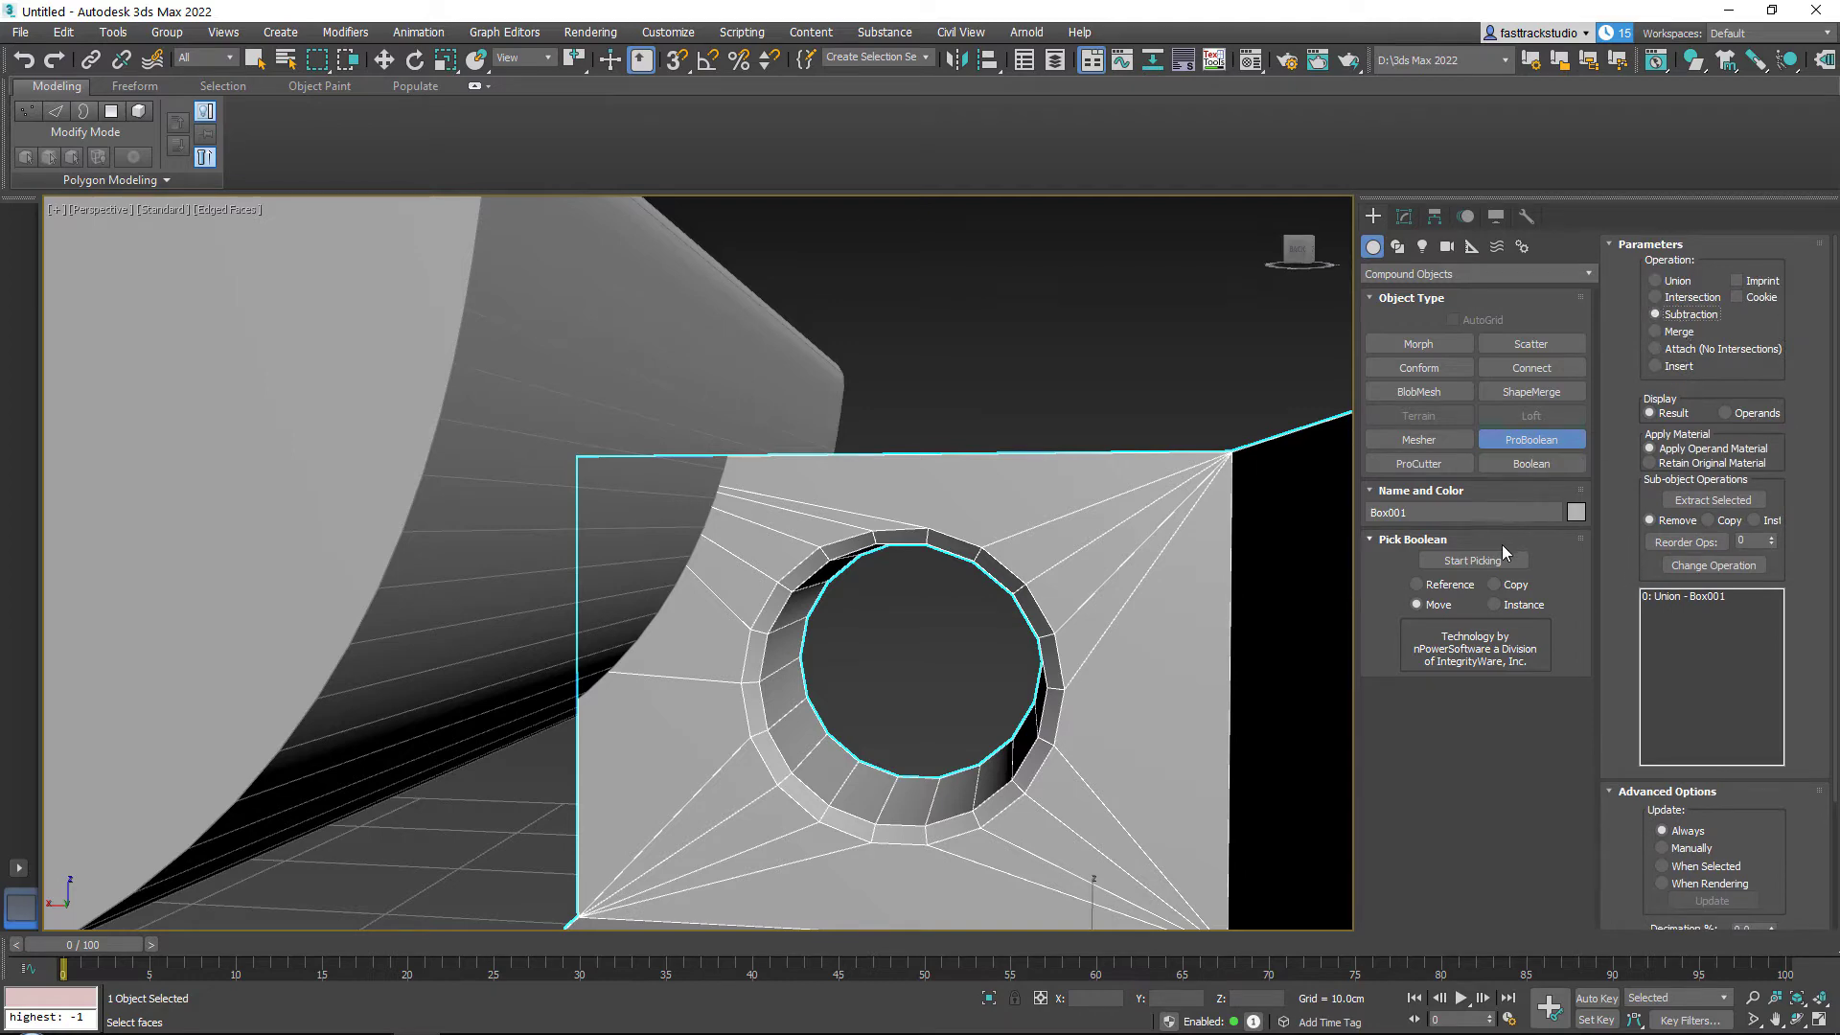
click(1473, 559)
click(644, 280)
right_click(694, 357)
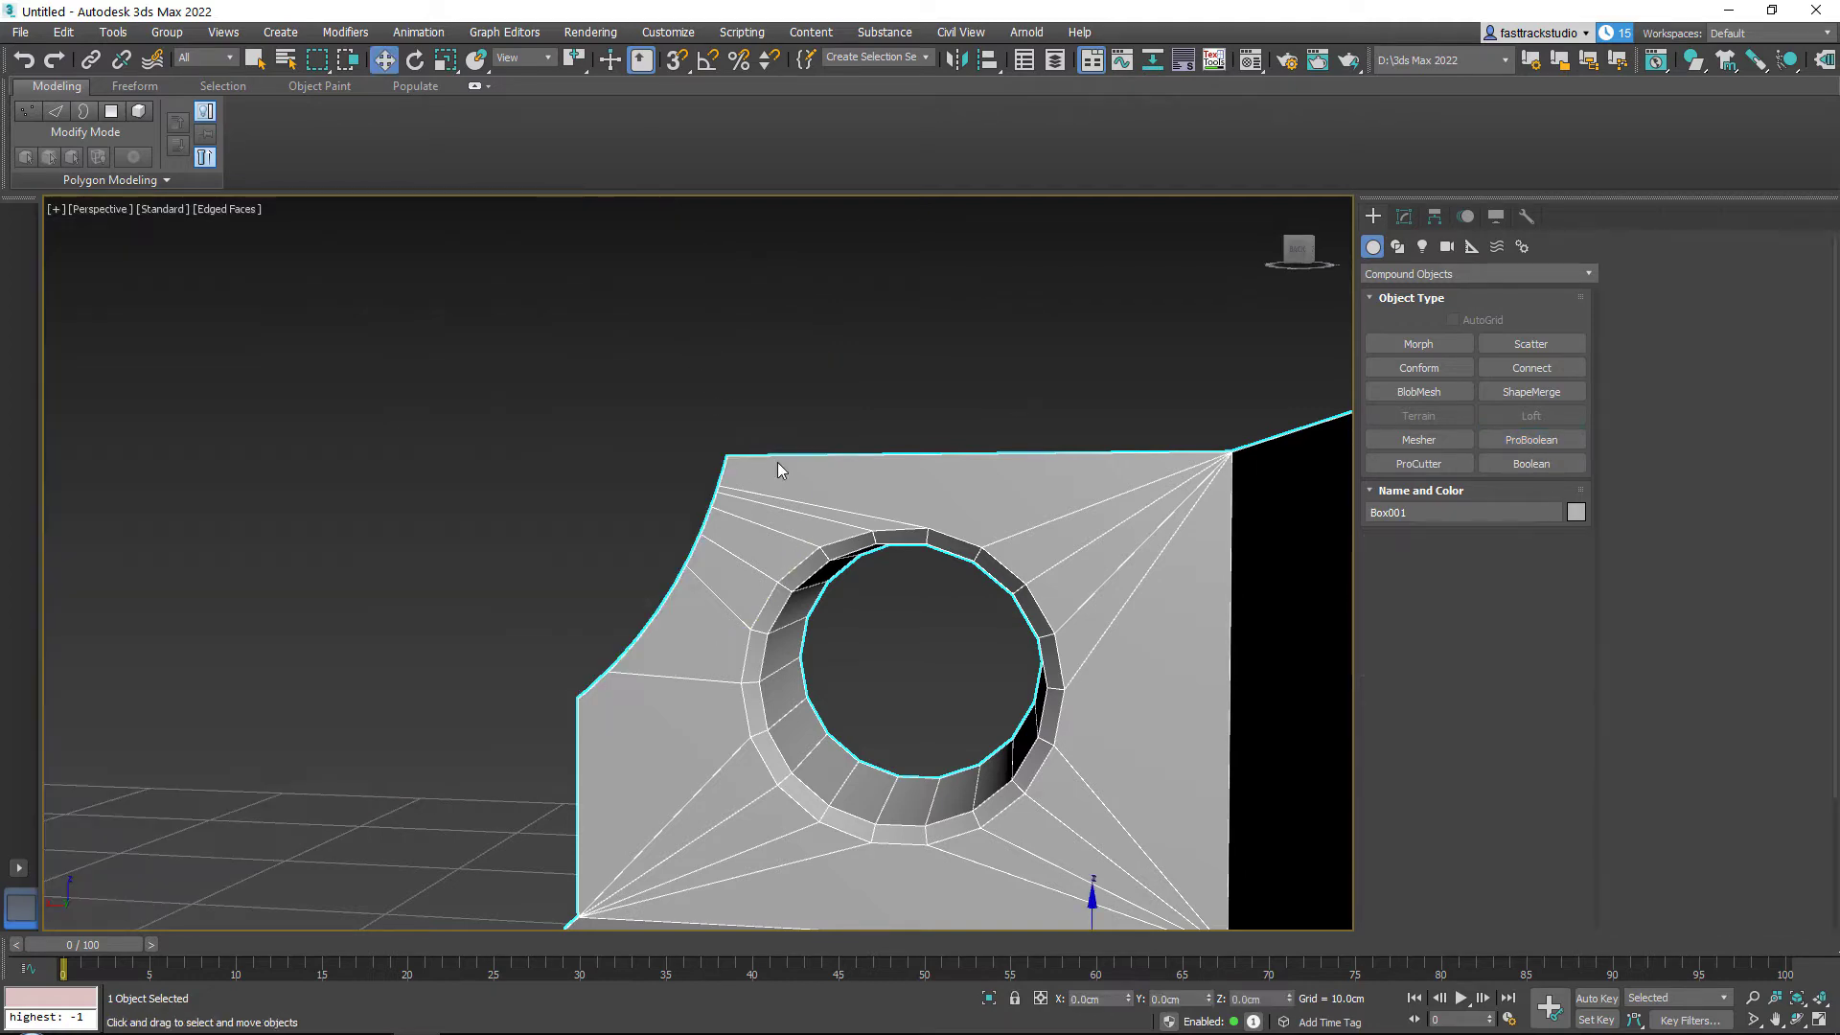
Step: Convert the cut box to an Editable Poly
alt+middle_drag(789, 376, 839, 383)
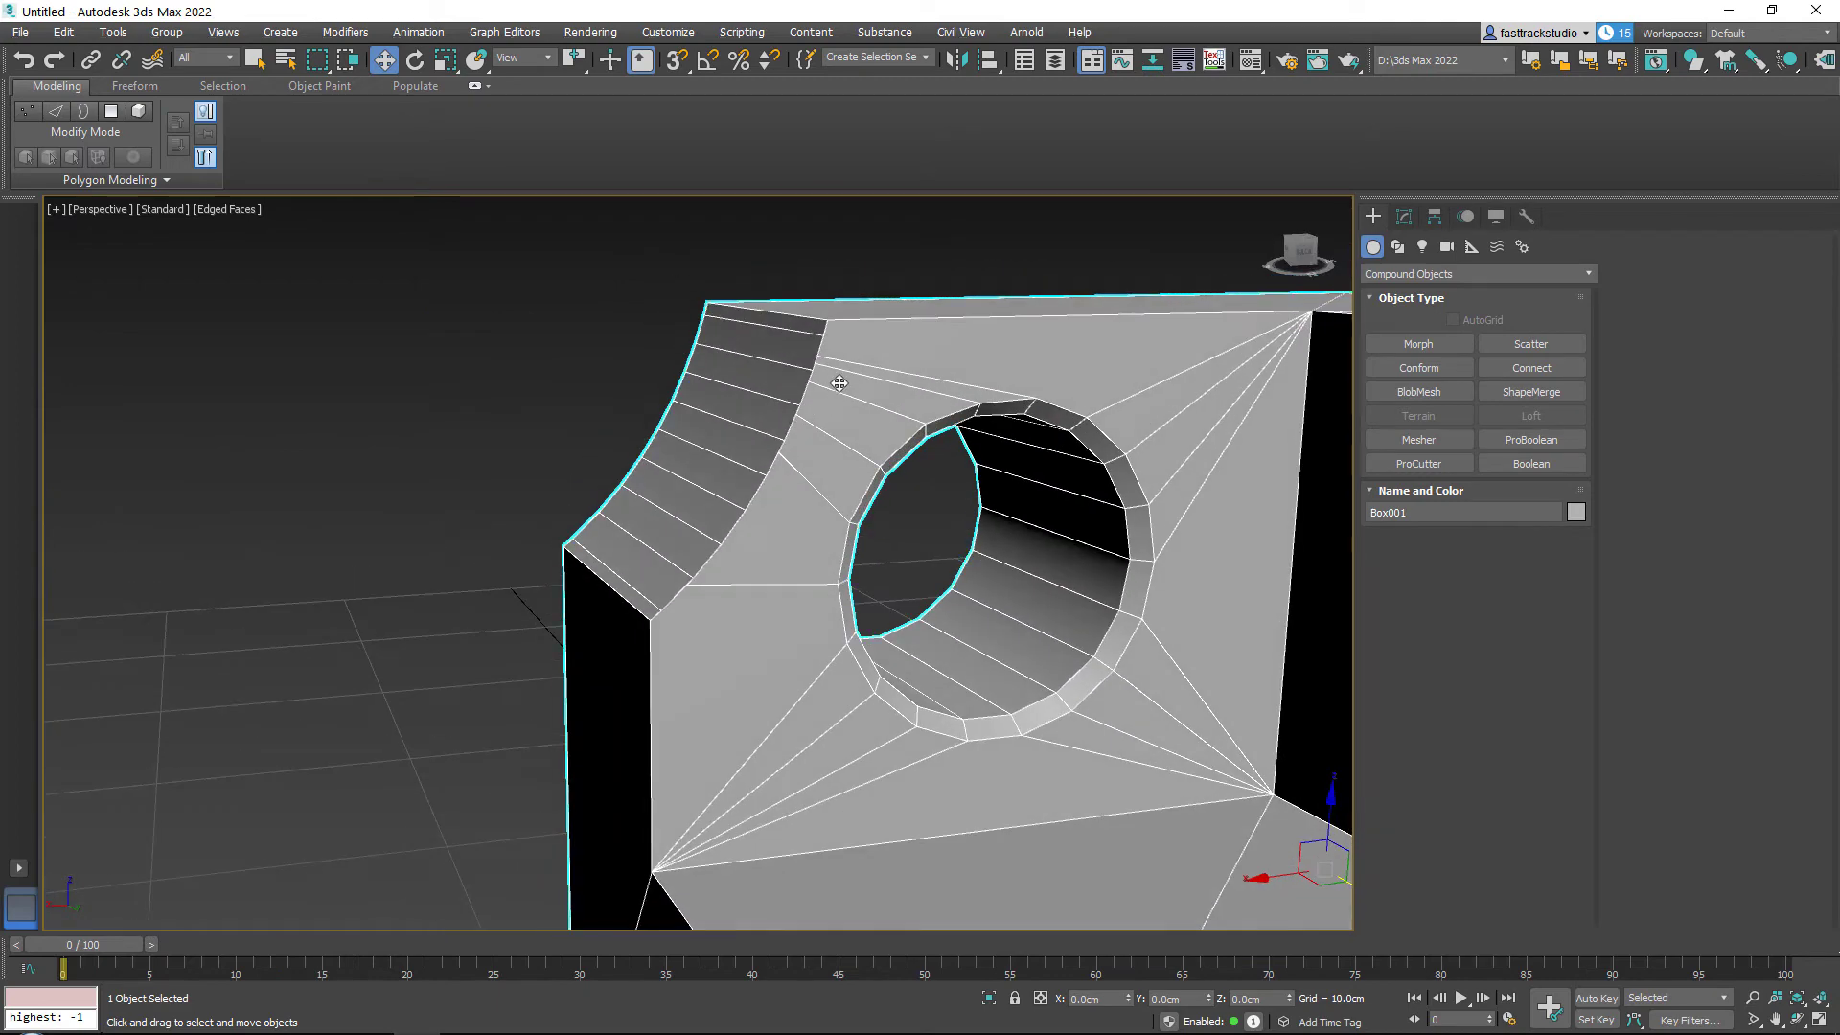
right_click(896, 394)
mouse_move(958, 593)
click(1131, 608)
Step: Examine the vertices along both rims of the curved cut at vertex level
key(1)
scroll(847, 410, up, 5)
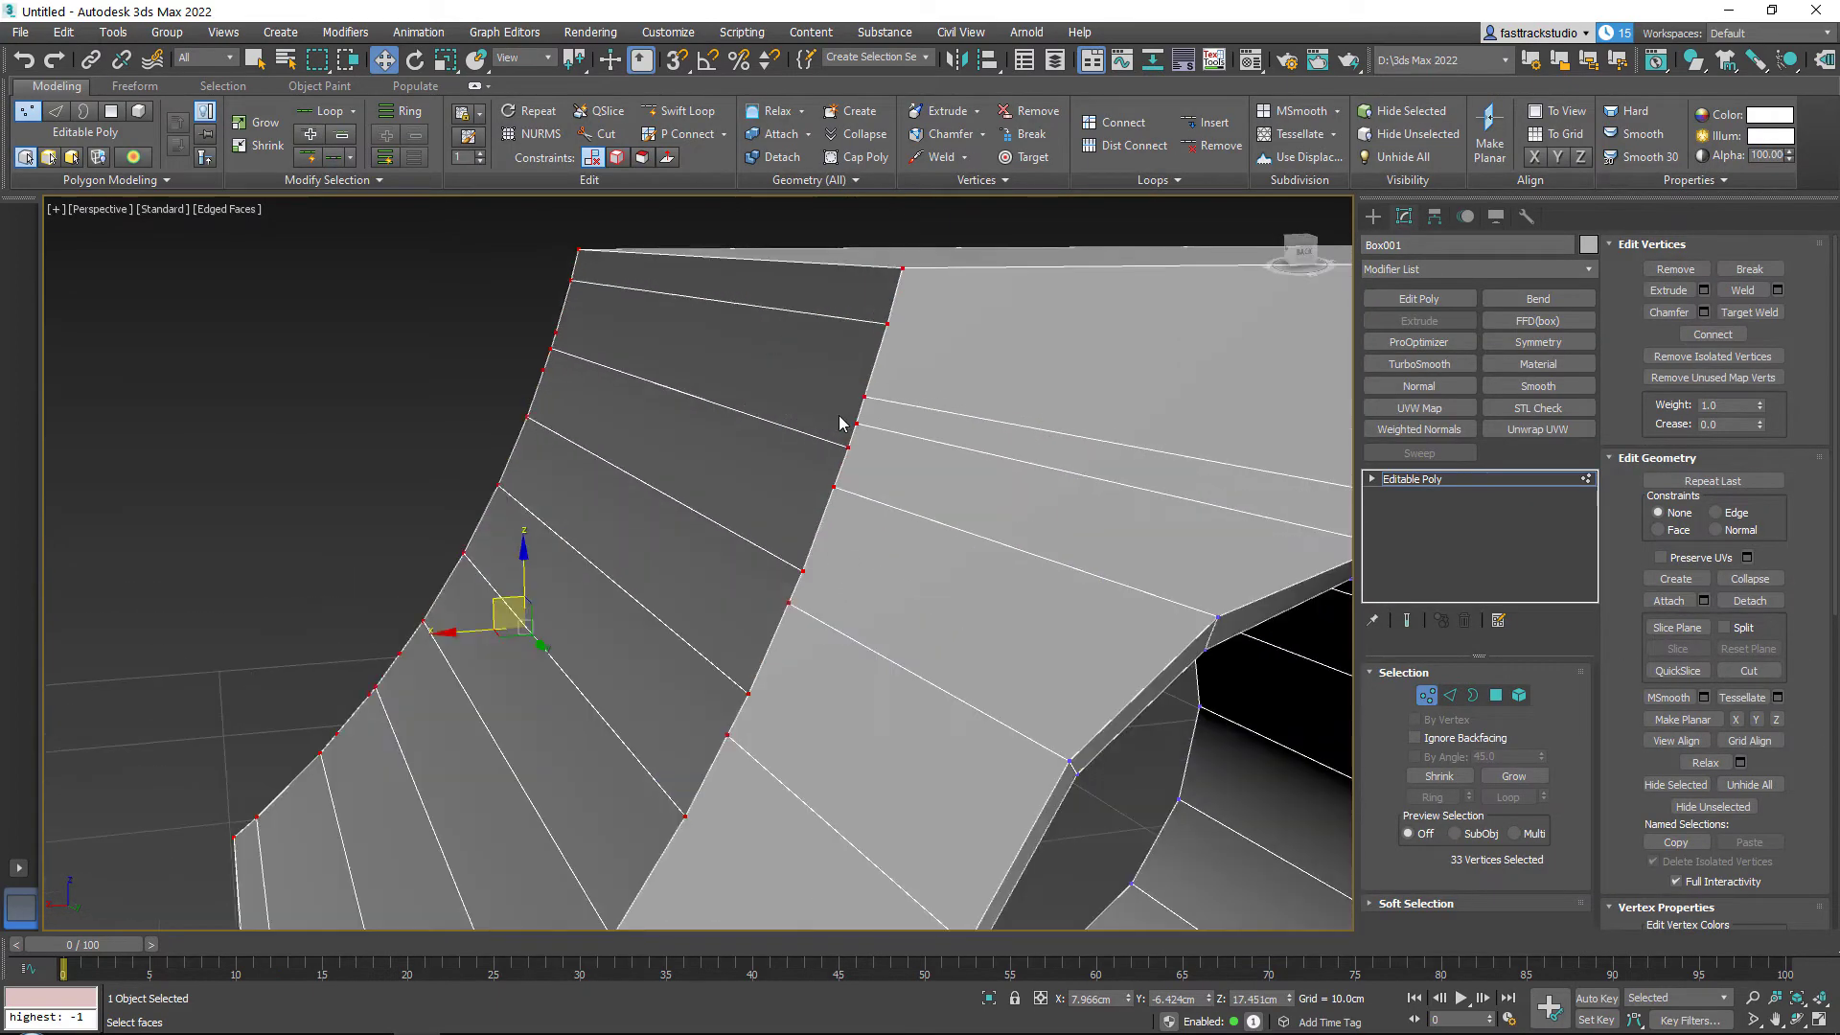
scroll(847, 412, down, 2)
middle_drag(839, 499, 922, 400)
scroll(913, 350, down, 2)
mouse_move(803, 587)
alt+middle_down()
mouse_move(892, 636)
mouse_move(1019, 636)
mouse_move(813, 609)
alt+middle_up()
alt+middle_drag(724, 558, 772, 573)
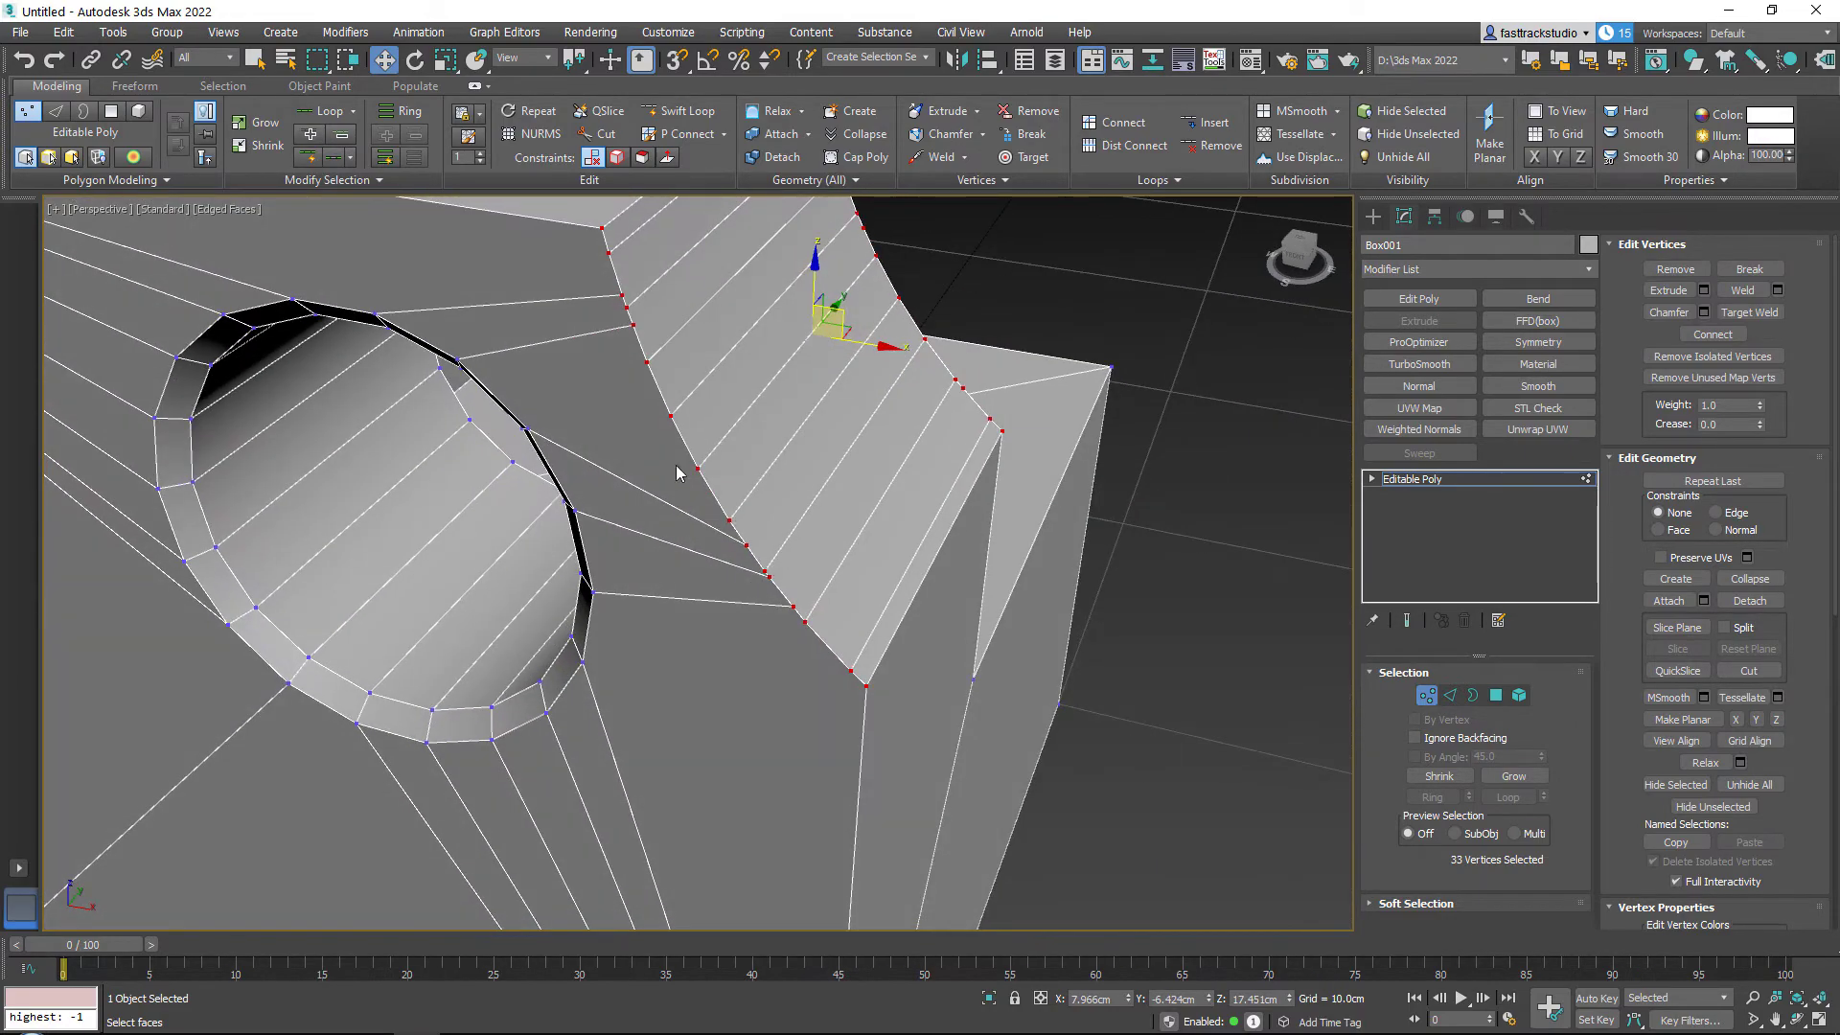
alt+middle_drag(738, 412, 792, 464)
Step: Remove the uppermost crosswise edge inside the curved cut surface, just below the top face's edge
key(2)
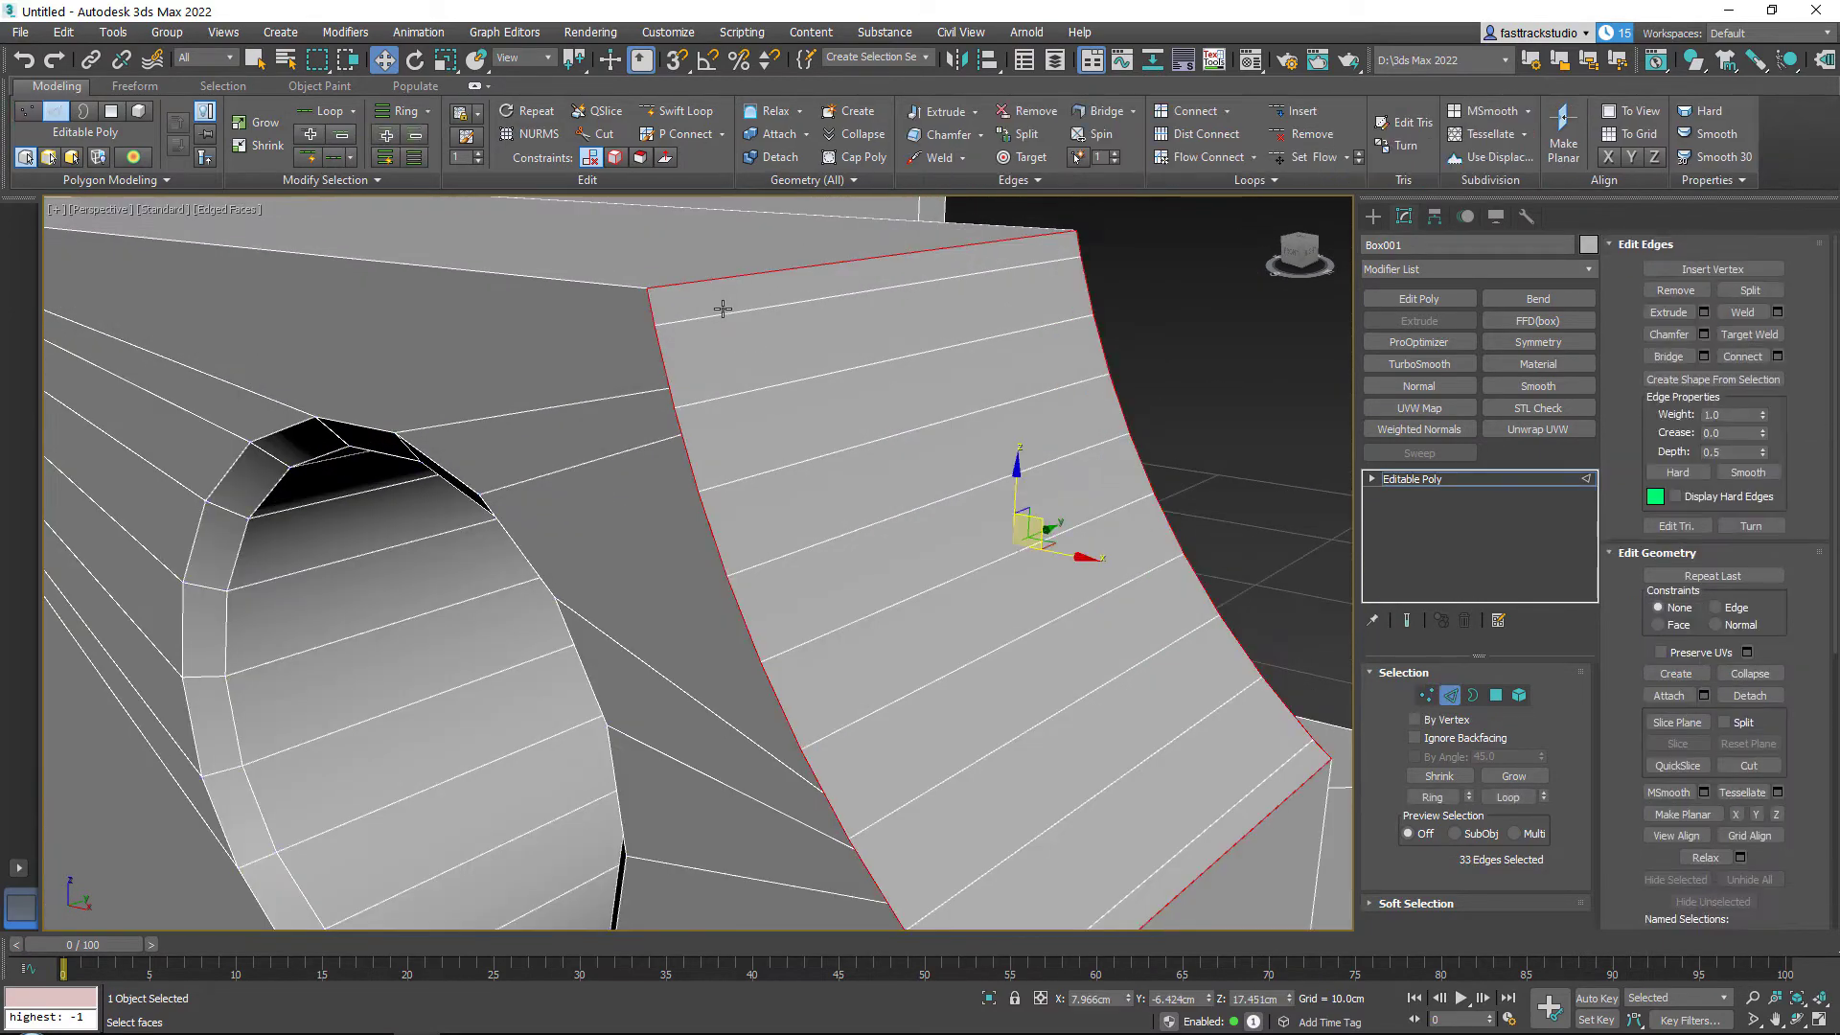
click(733, 312)
alt+middle_drag(746, 329, 763, 451)
key(BackSpace)
Step: Inspect the two vertices left at the ends of the removed edge and the surrounding rim of the curved cut
scroll(845, 320, up, 2)
key(1)
scroll(909, 425, up, 4)
click(756, 423)
scroll(765, 451, up, 3)
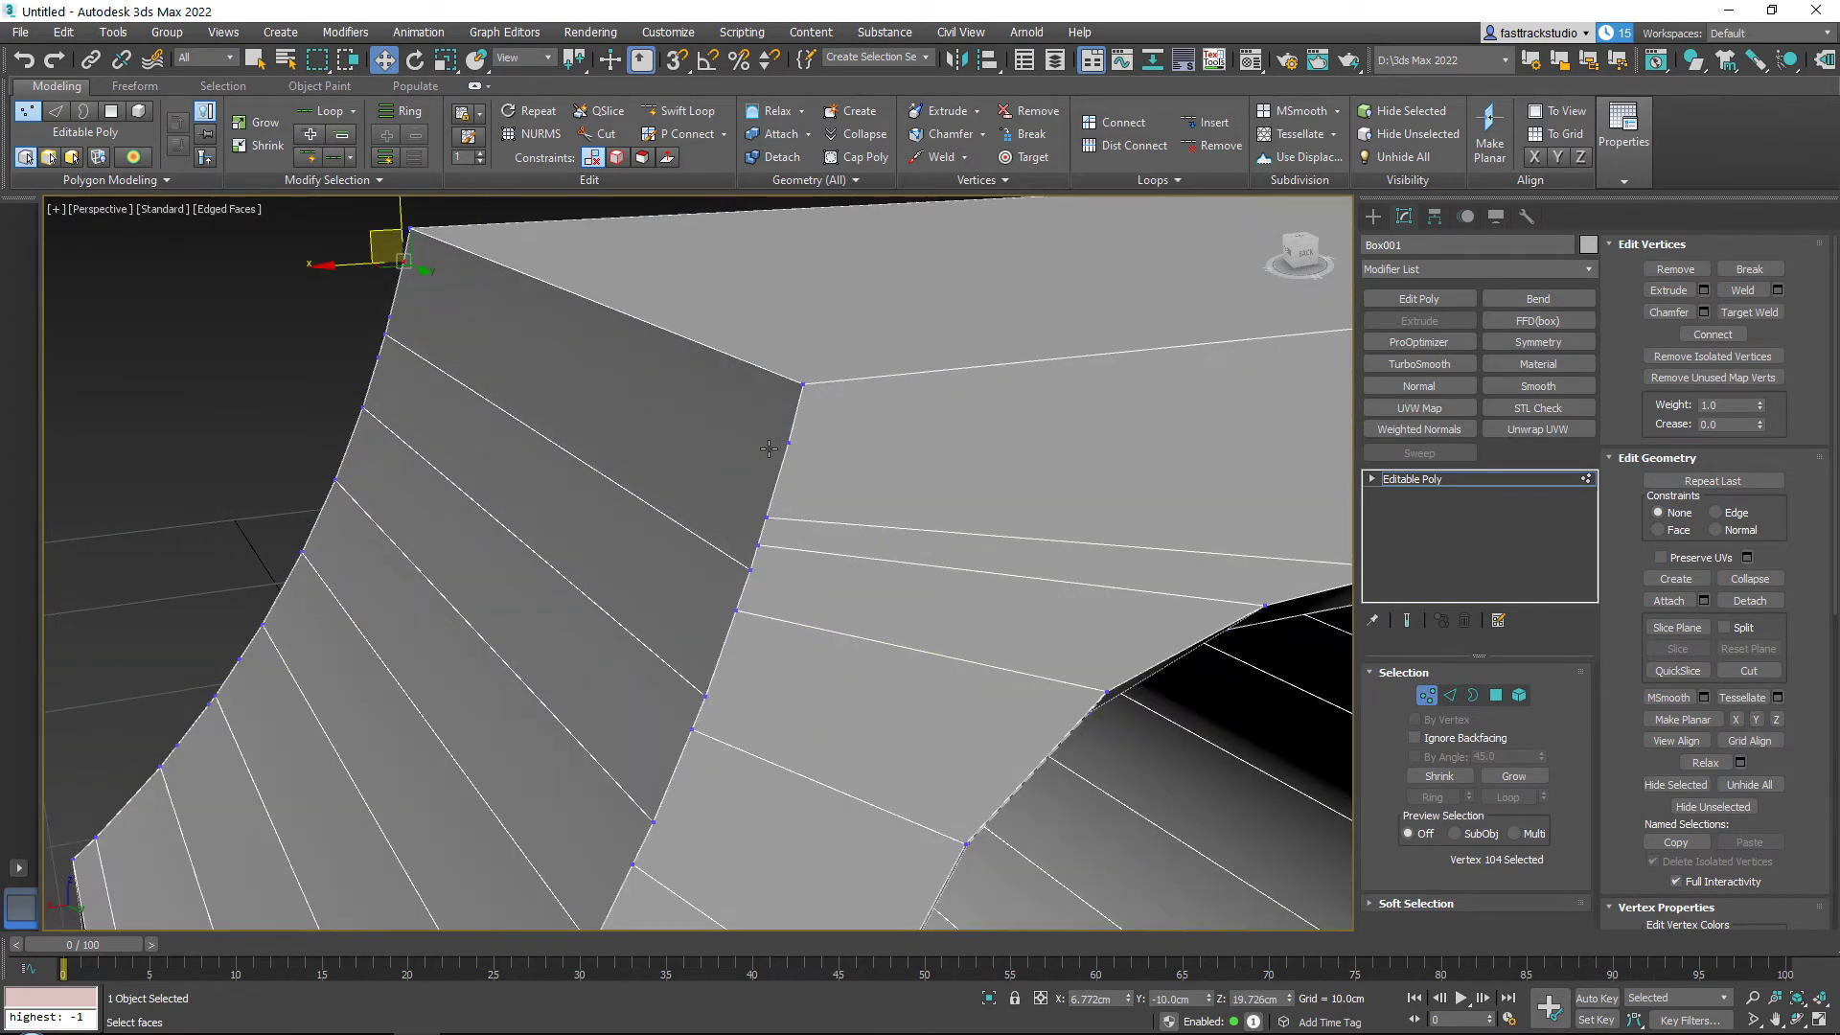
click(786, 442)
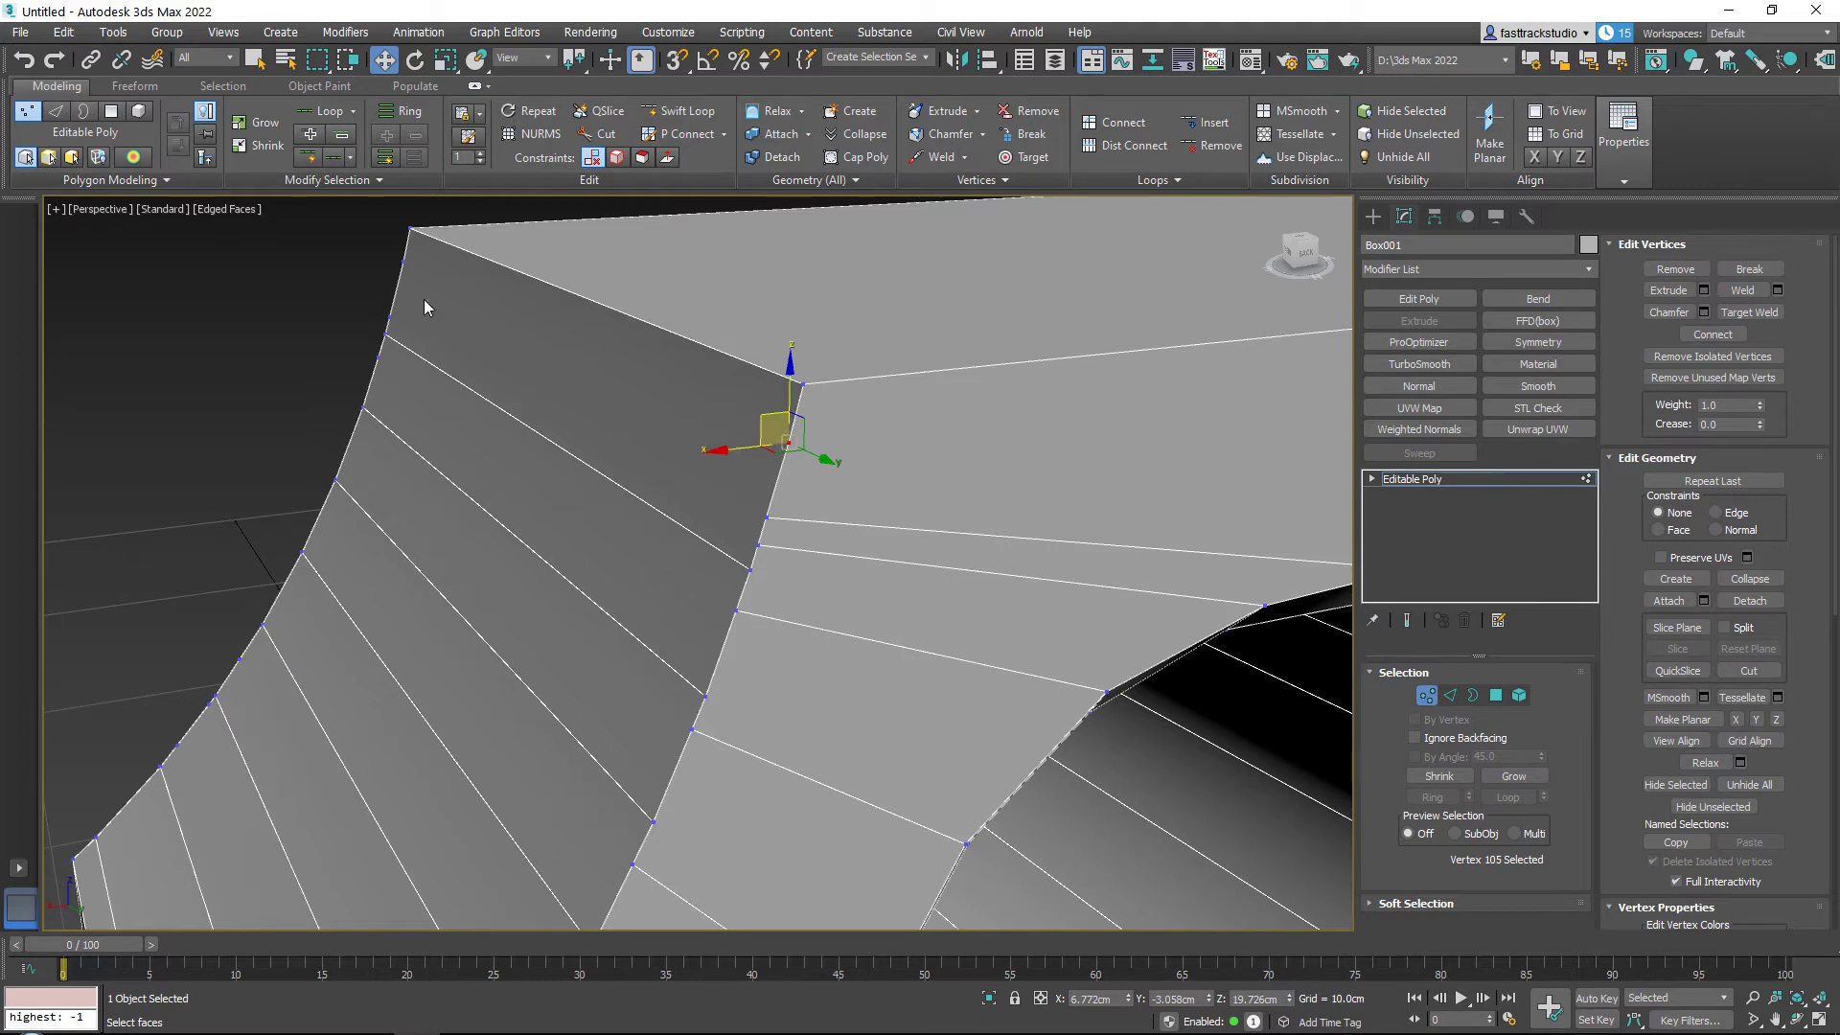
scroll(442, 245, down, 3)
middle_drag(433, 320, 588, 296)
scroll(573, 332, down, 3)
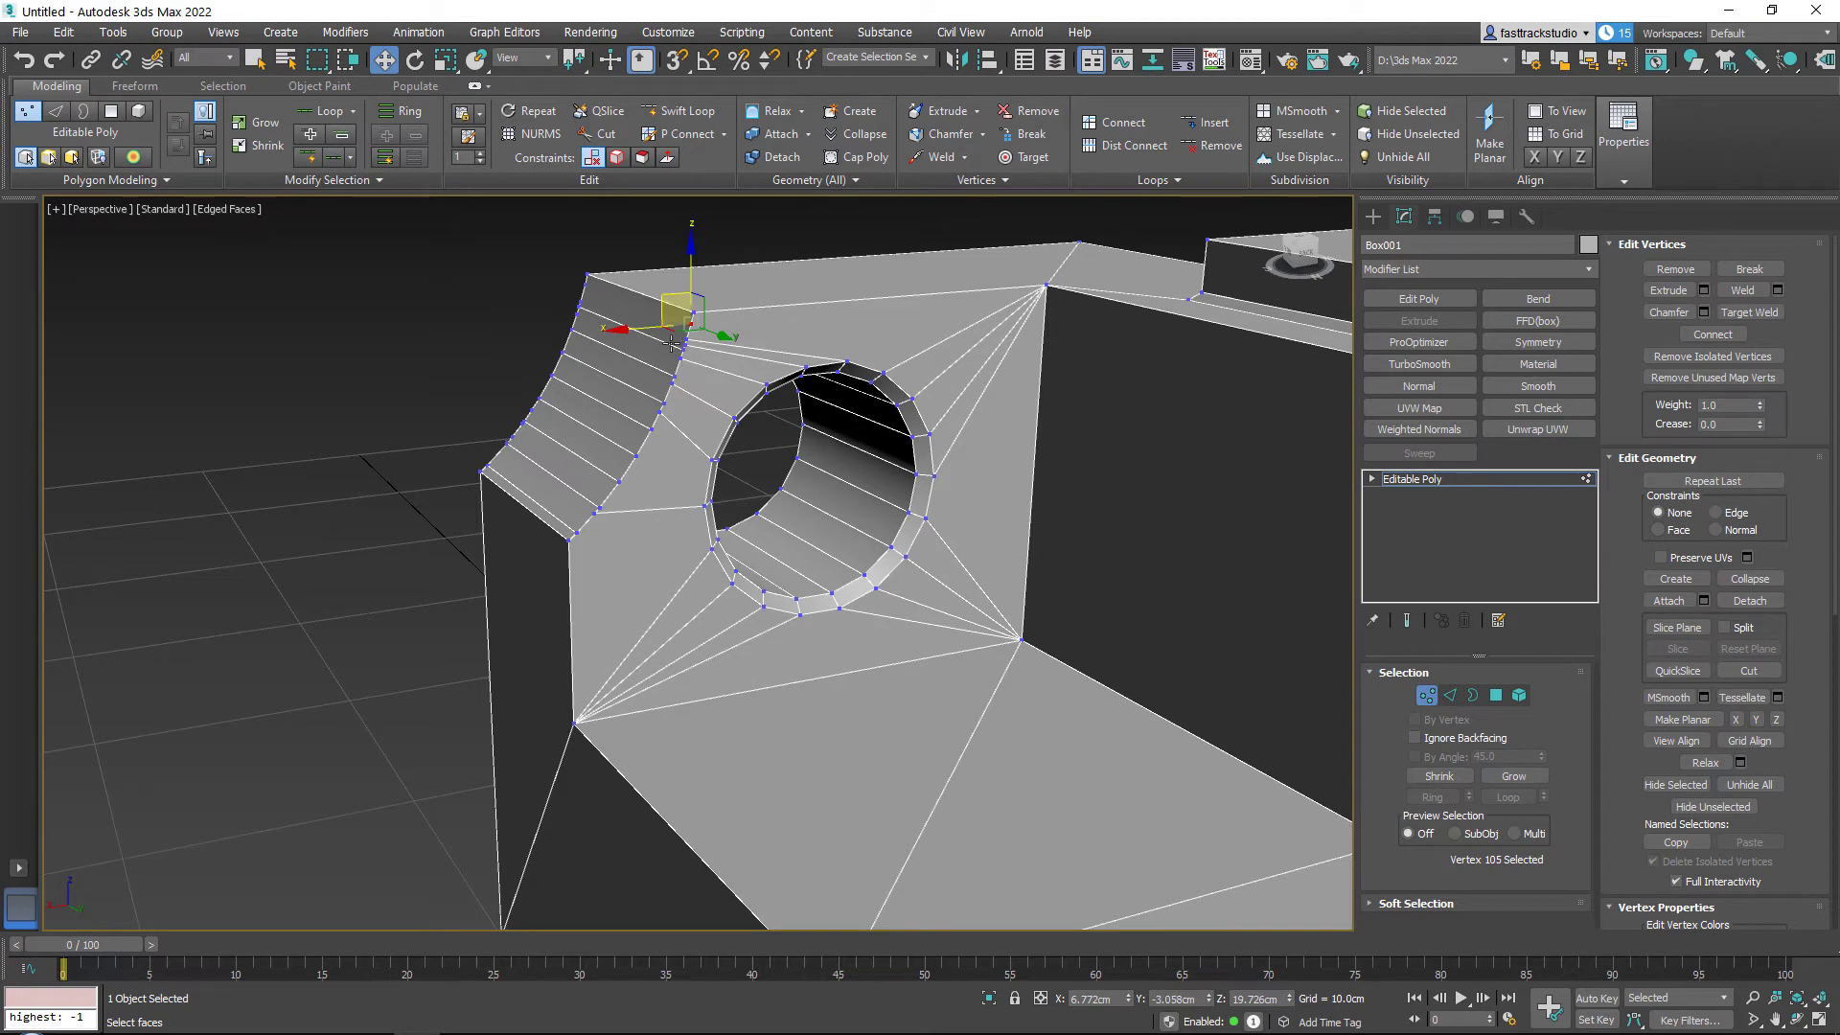
alt+middle_drag(683, 345, 681, 384)
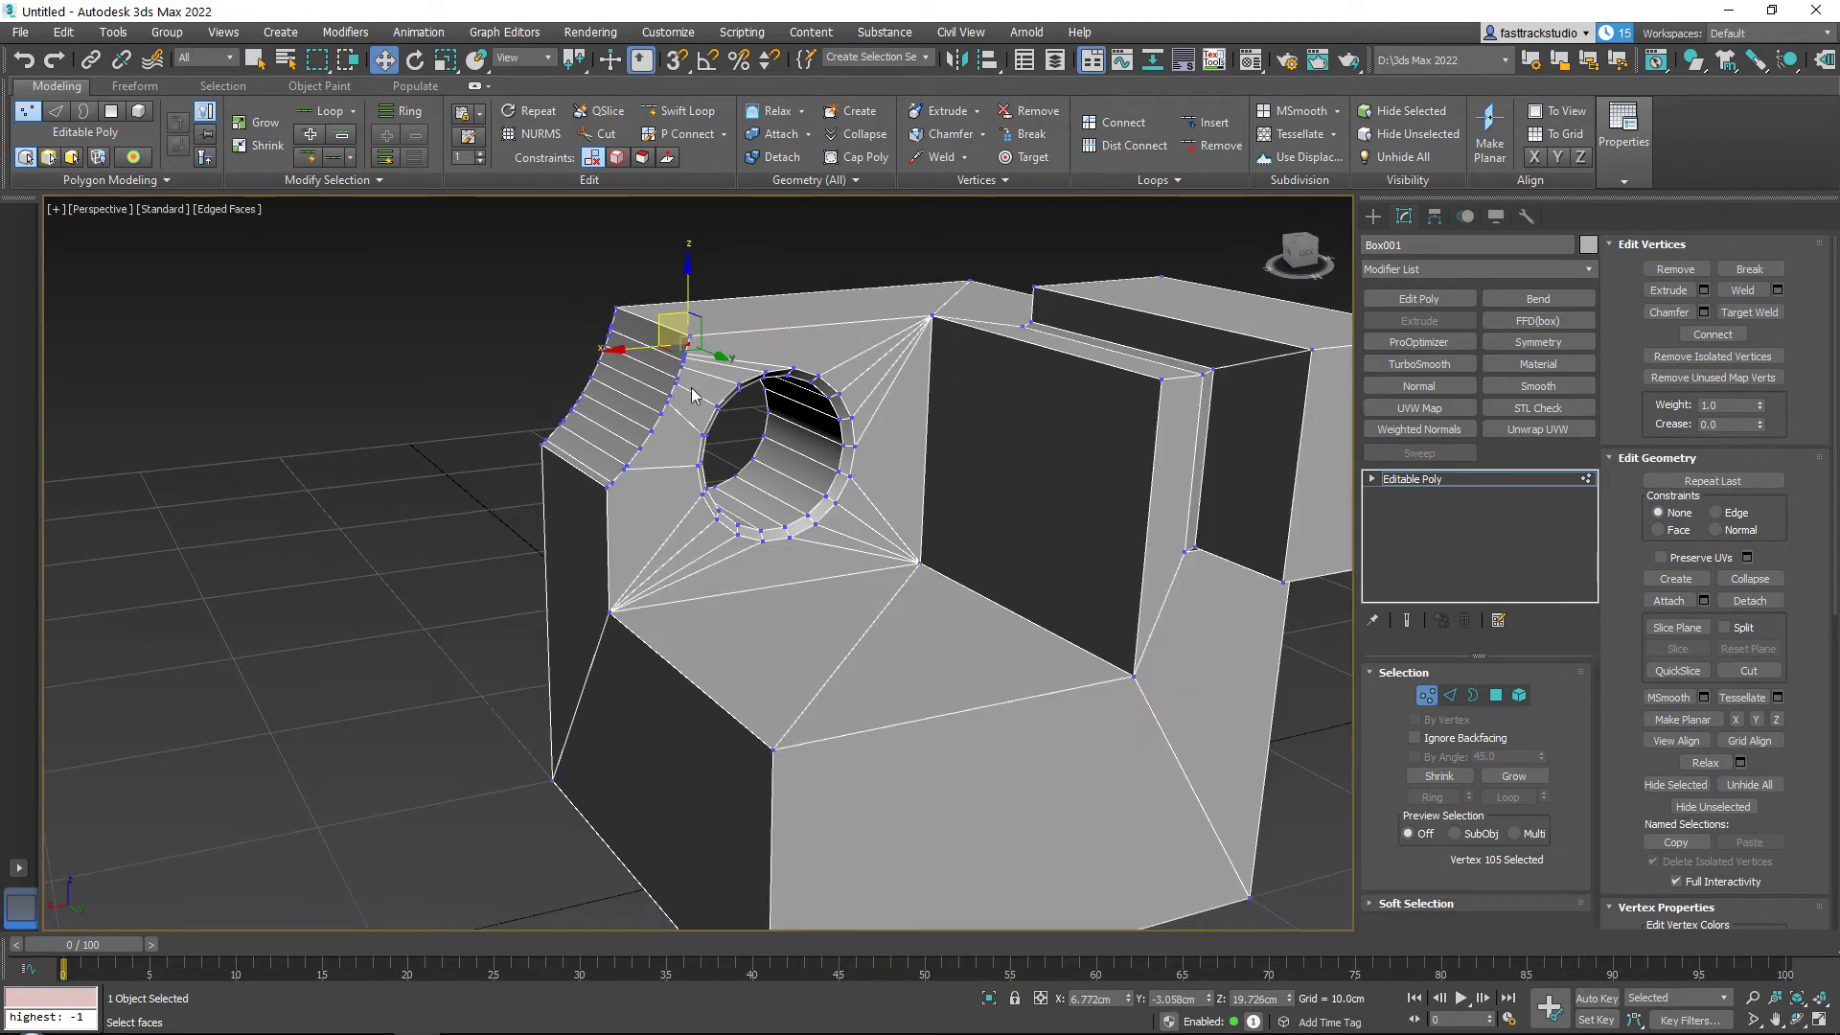
scroll(682, 362, up, 5)
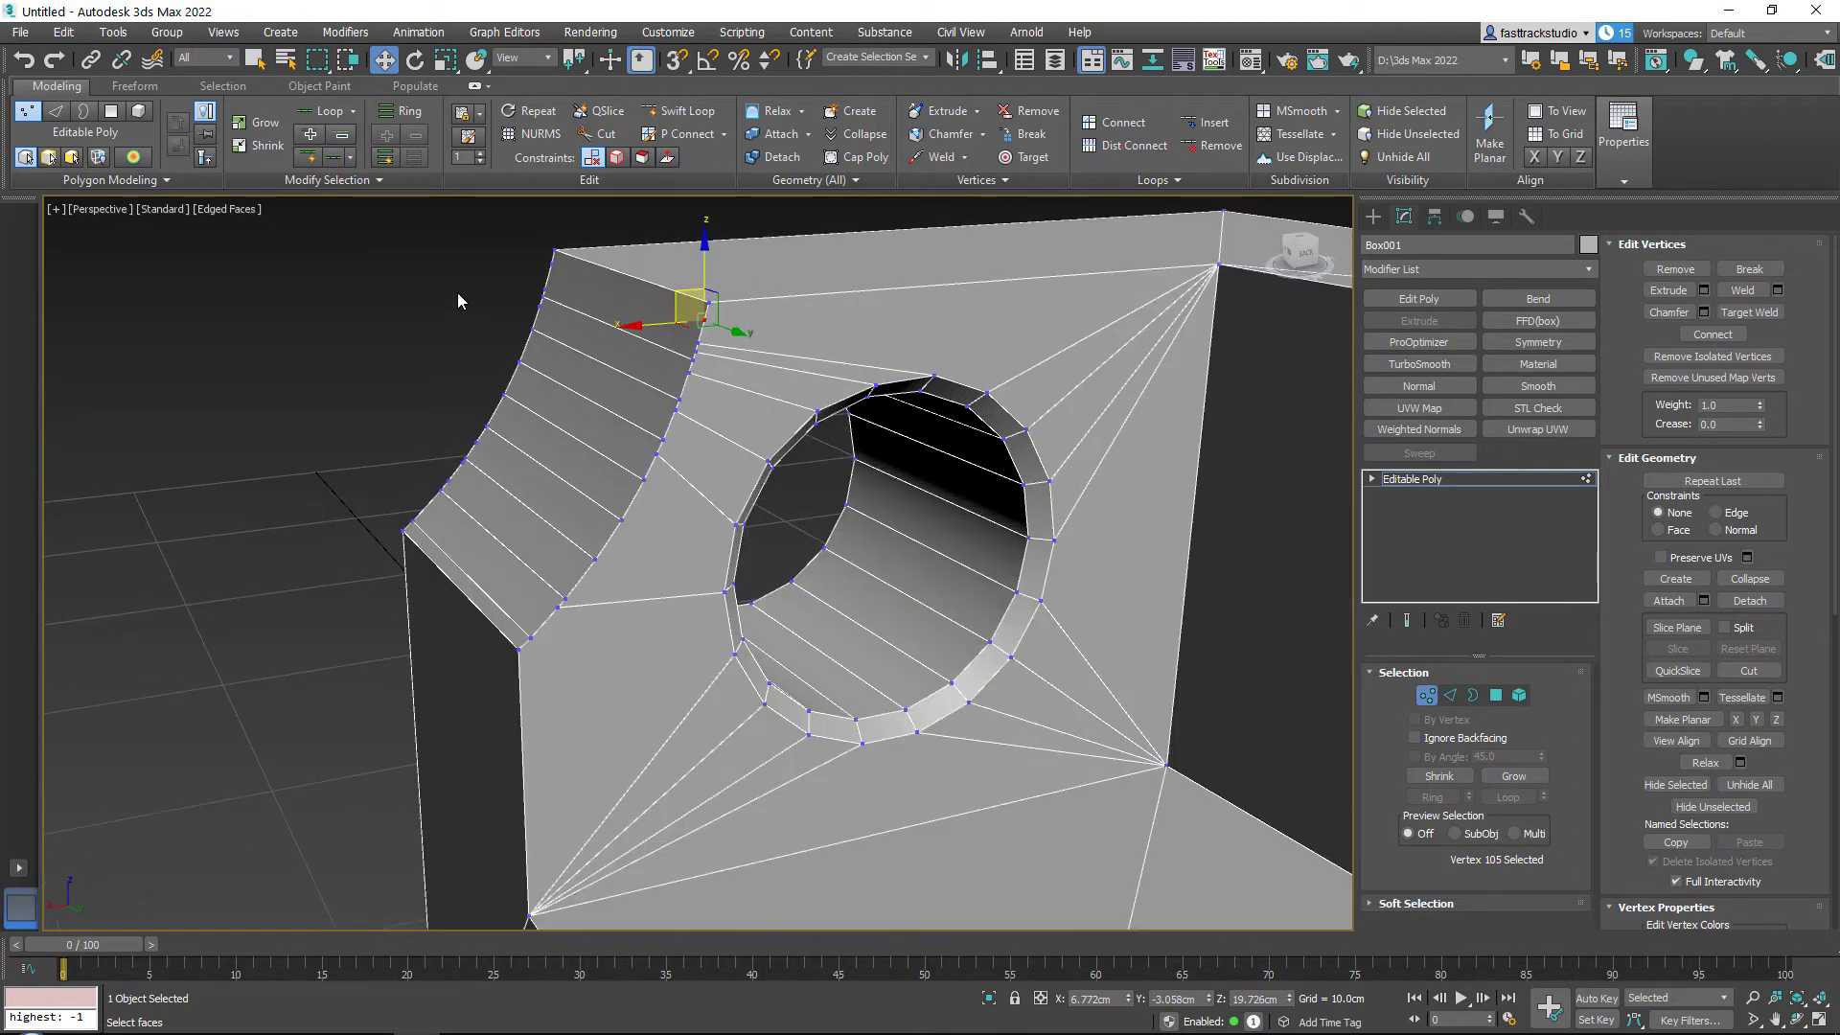
click(457, 301)
middle_drag(457, 301, 761, 387)
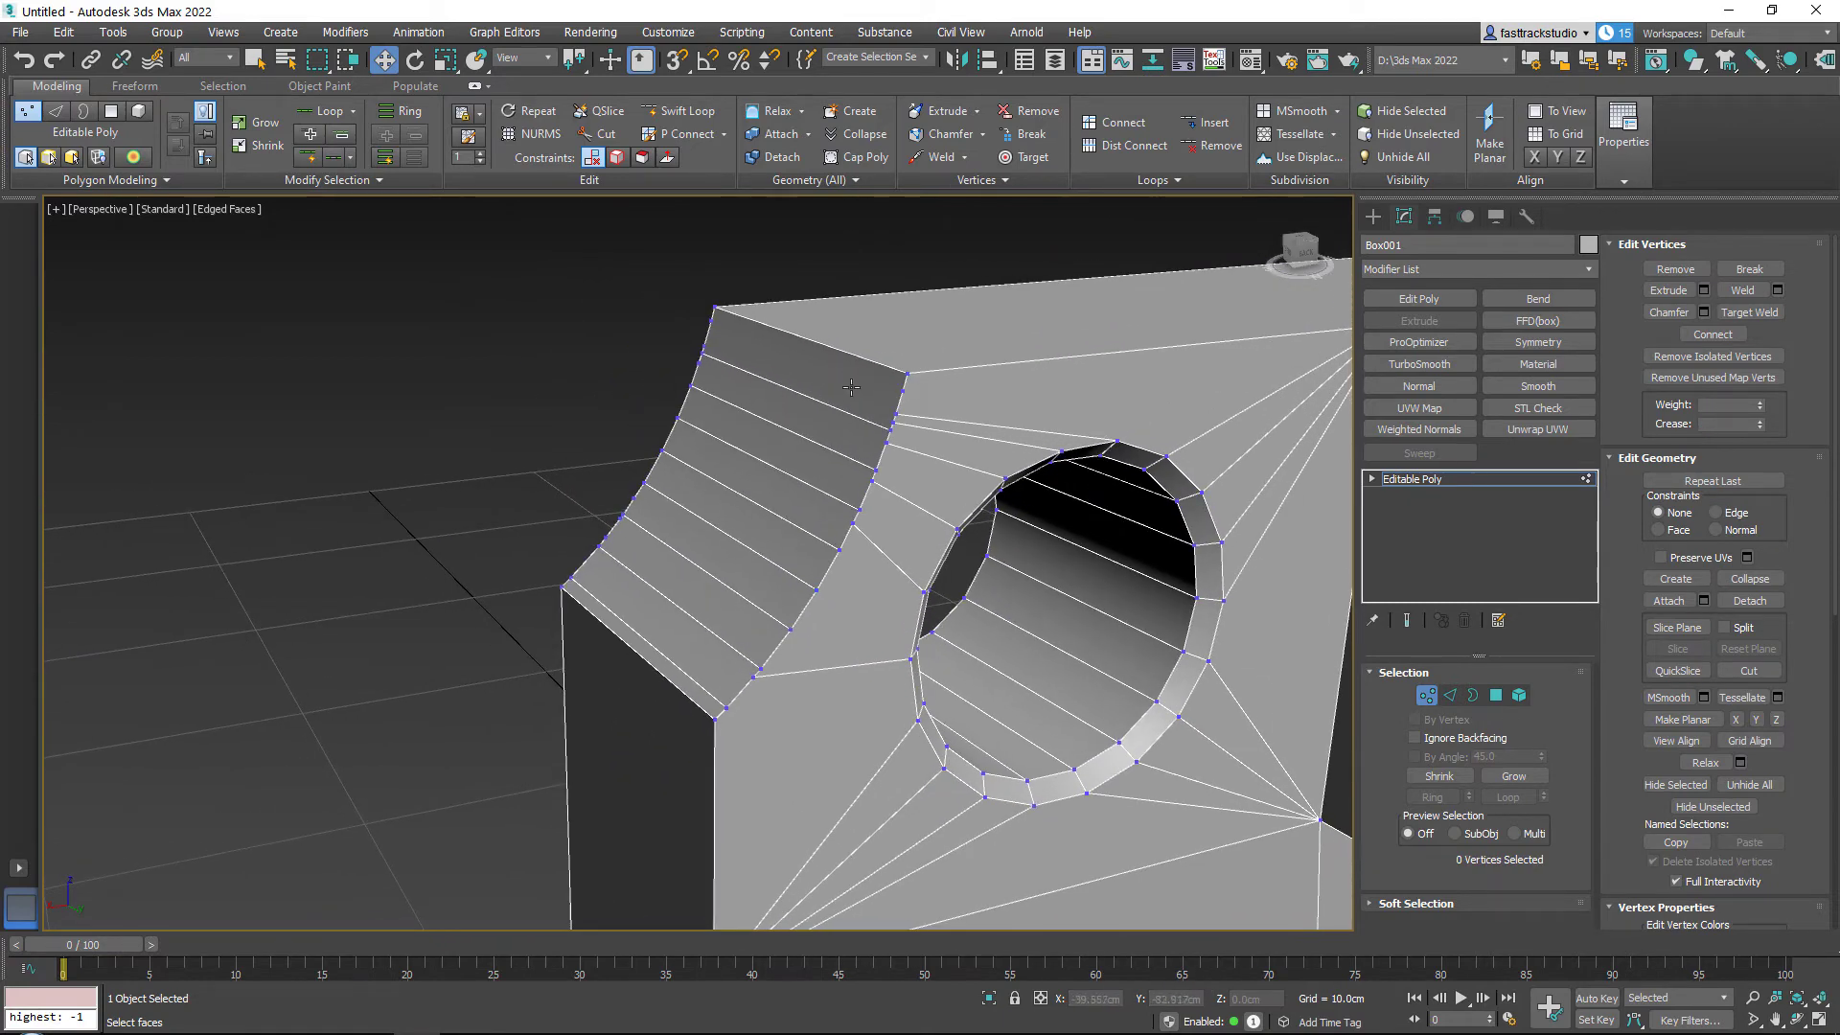
middle_drag(851, 387, 781, 363)
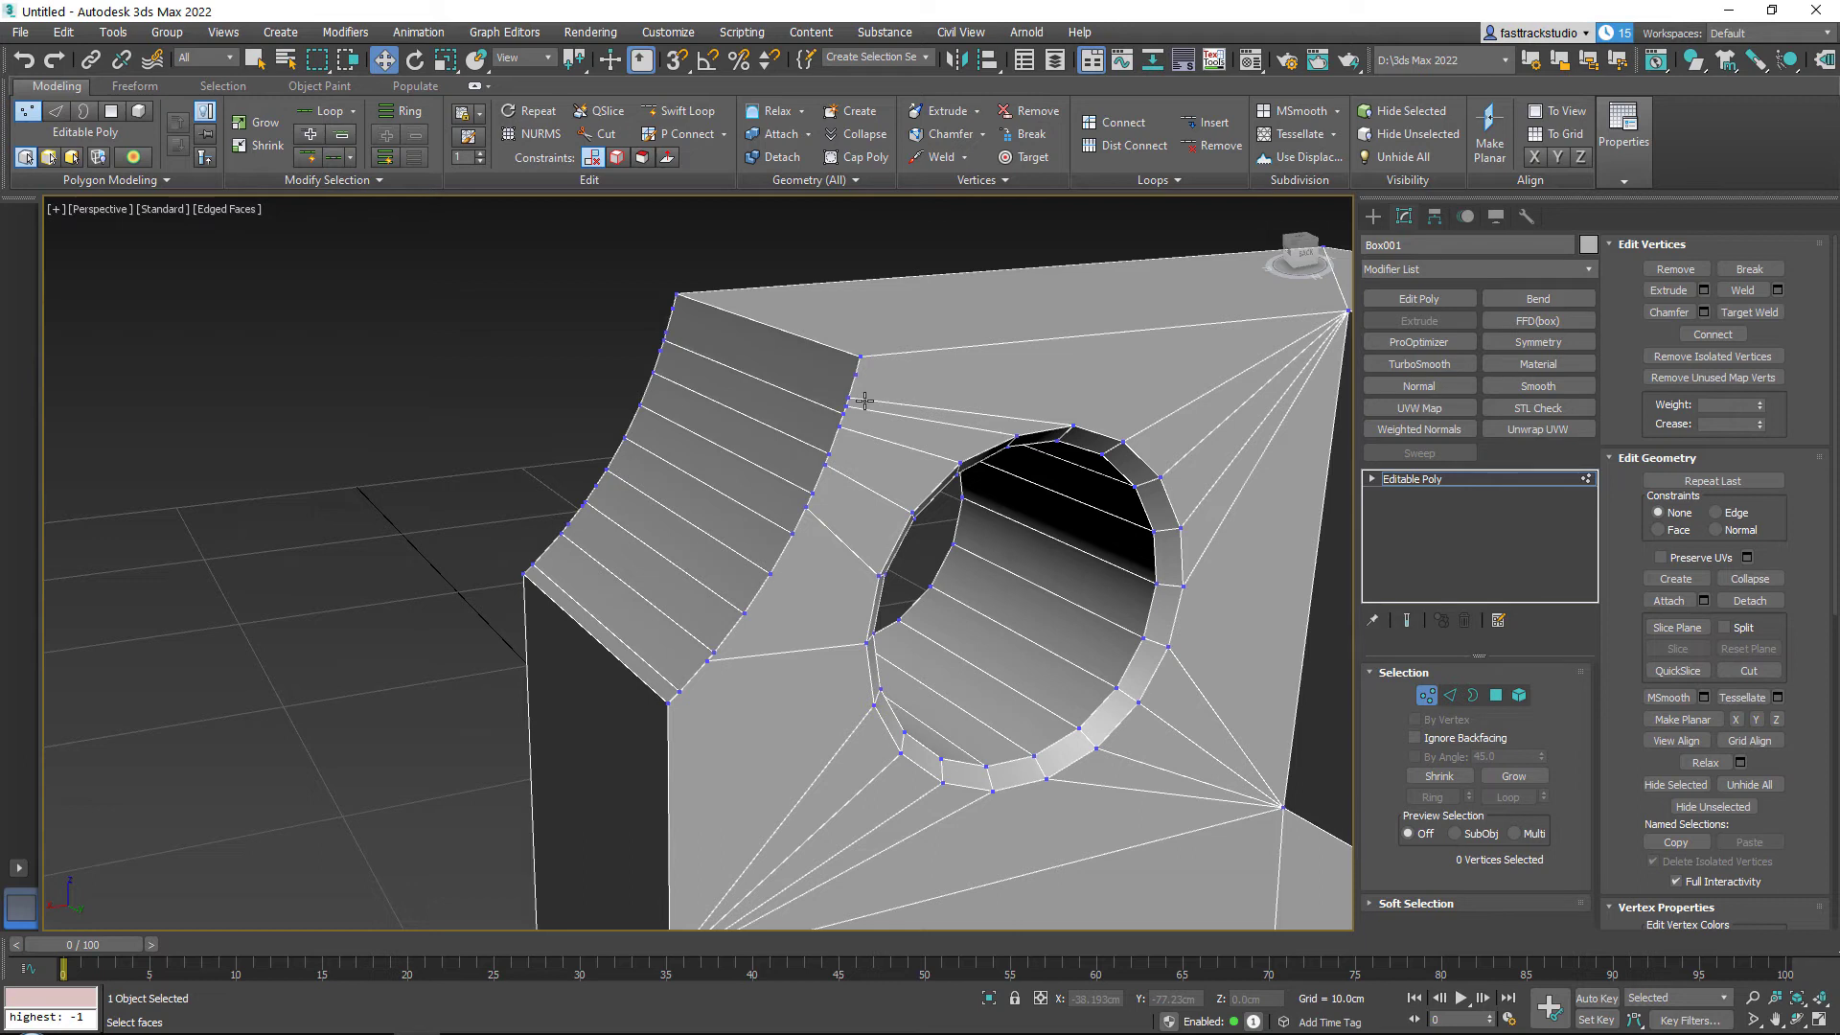
Step: Select all vertices that have exactly 2 edges with the By Numeric selection and check them around the curved cut
click(223, 86)
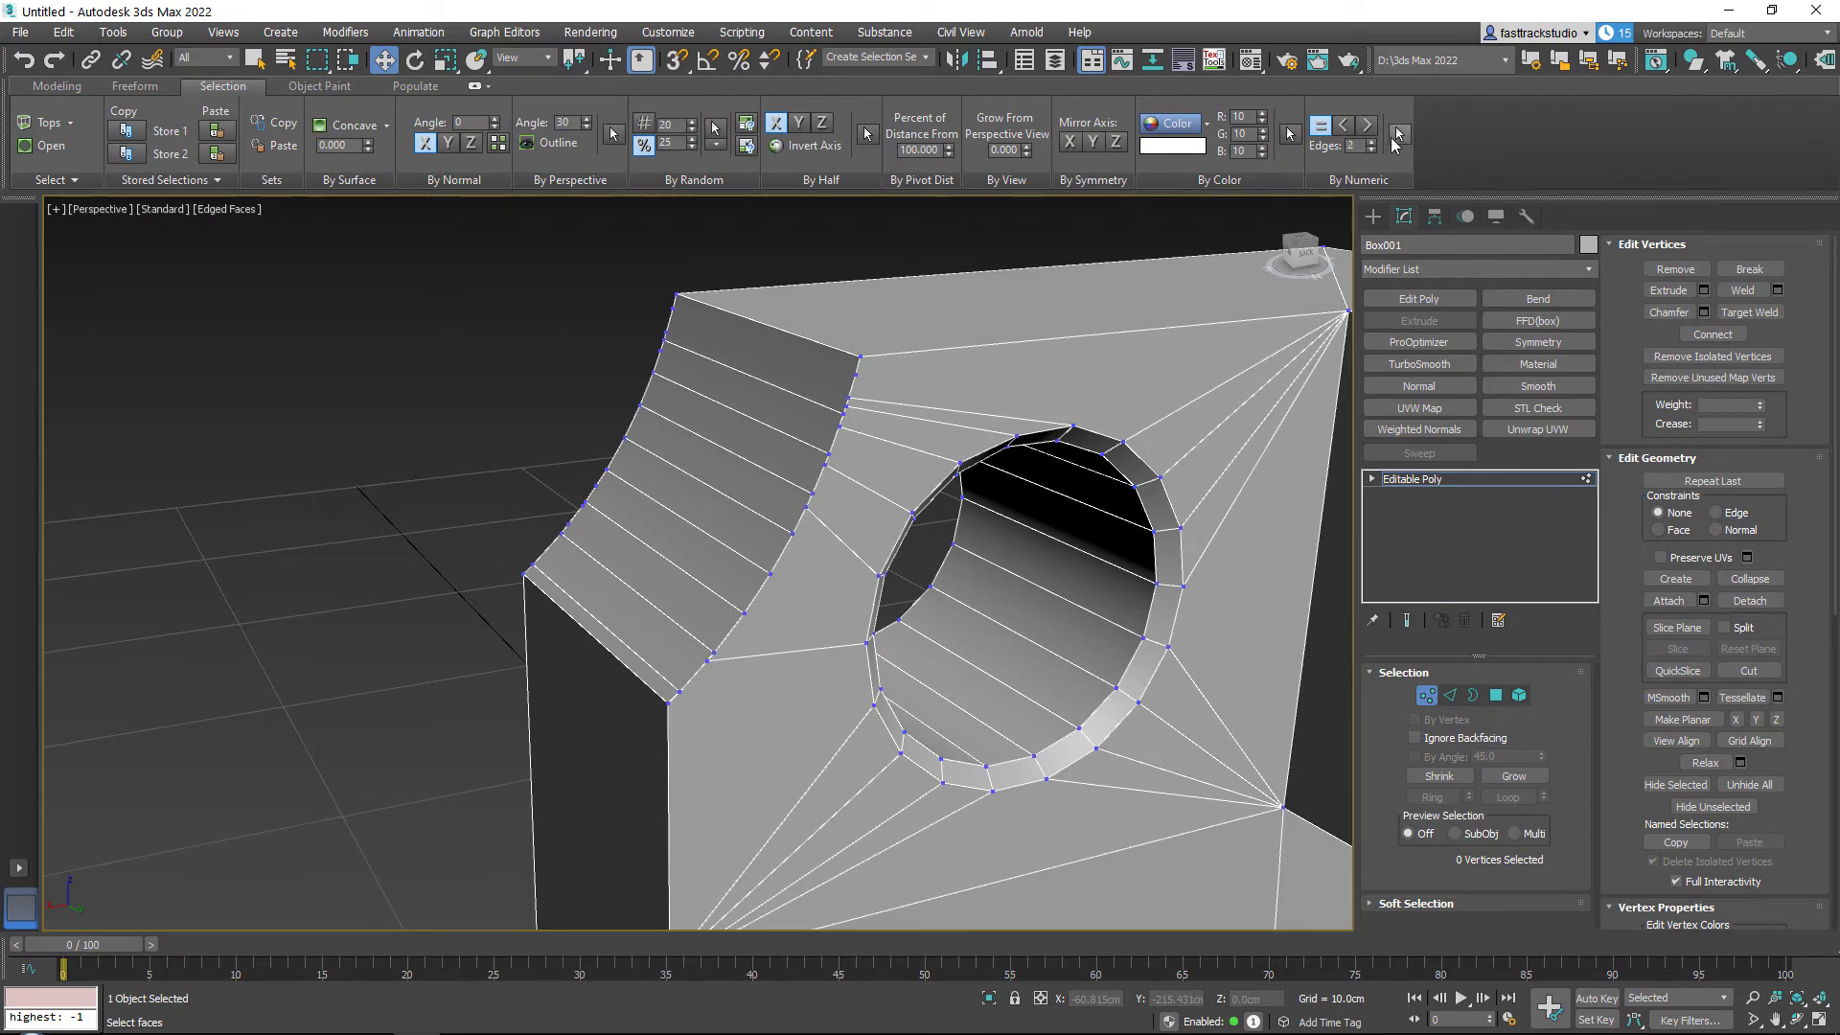
click(1399, 134)
middle_drag(858, 340, 862, 284)
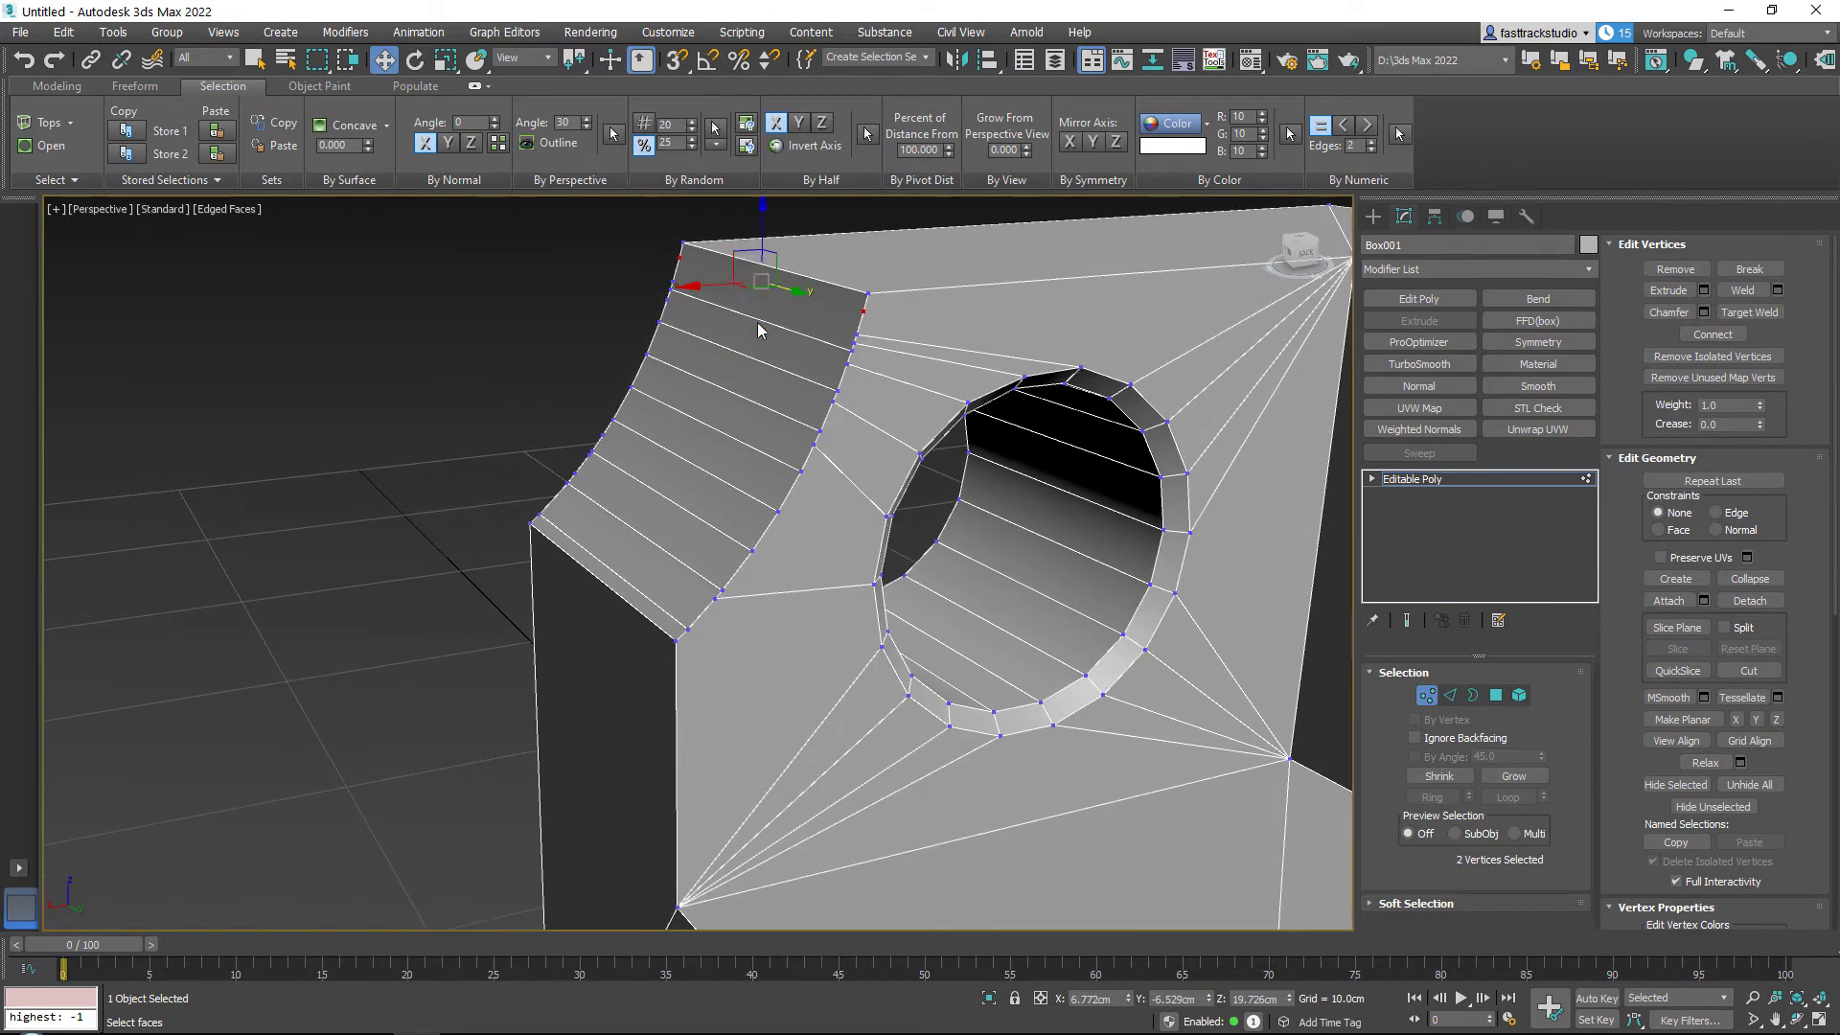
alt+middle_drag(792, 487, 1027, 479)
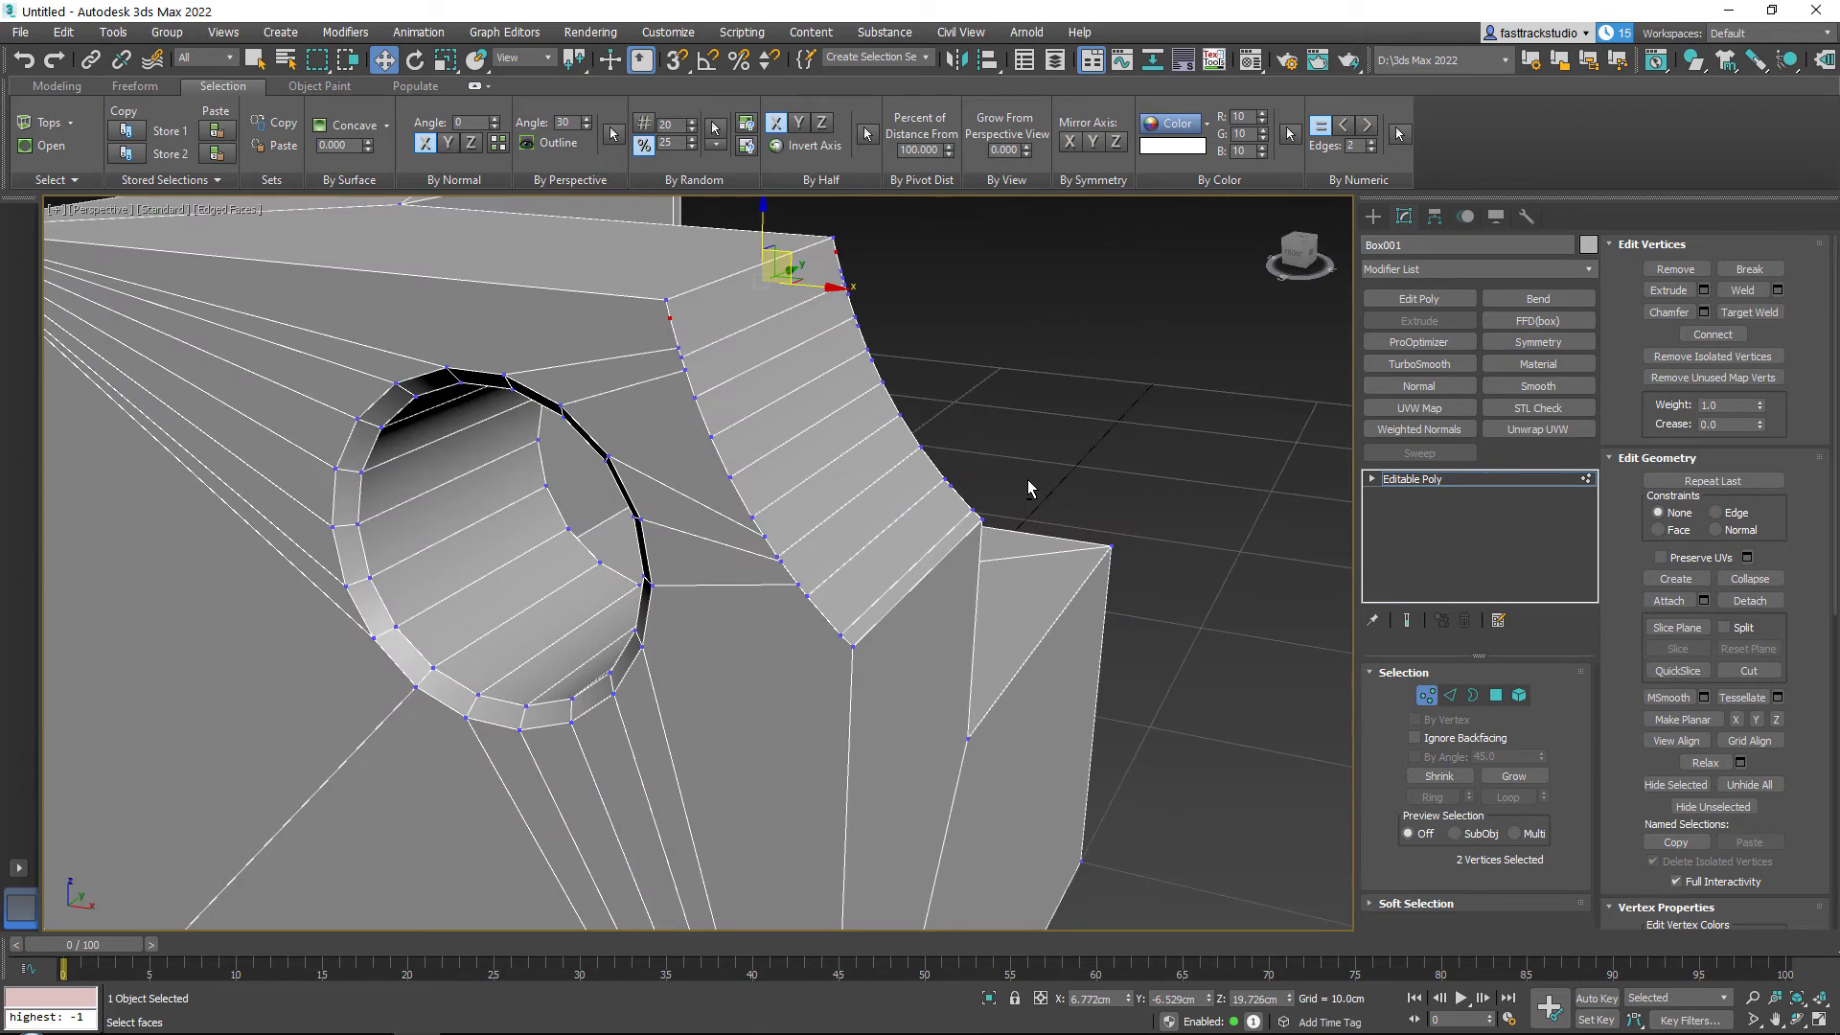
Step: Collapse the closely spaced vertices near the upper end of the curved cut's rim on the side away from the hole
click(1028, 479)
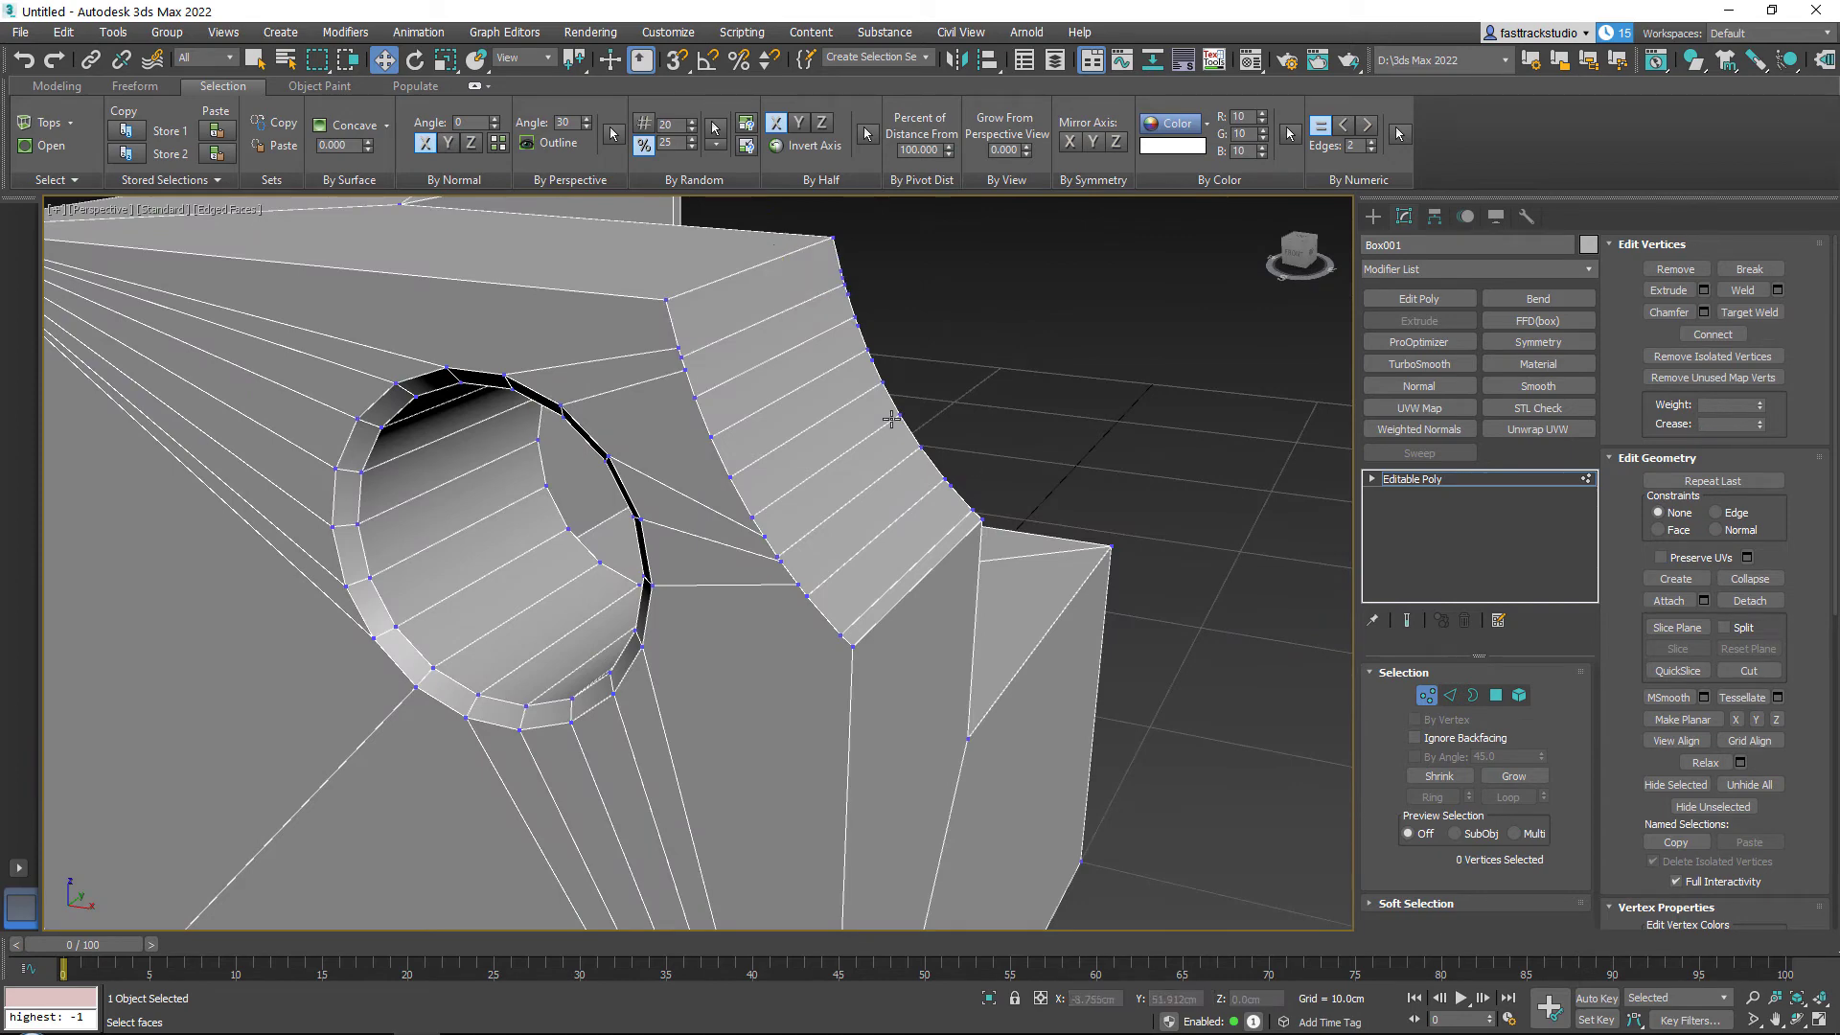
middle_drag(710, 345, 715, 365)
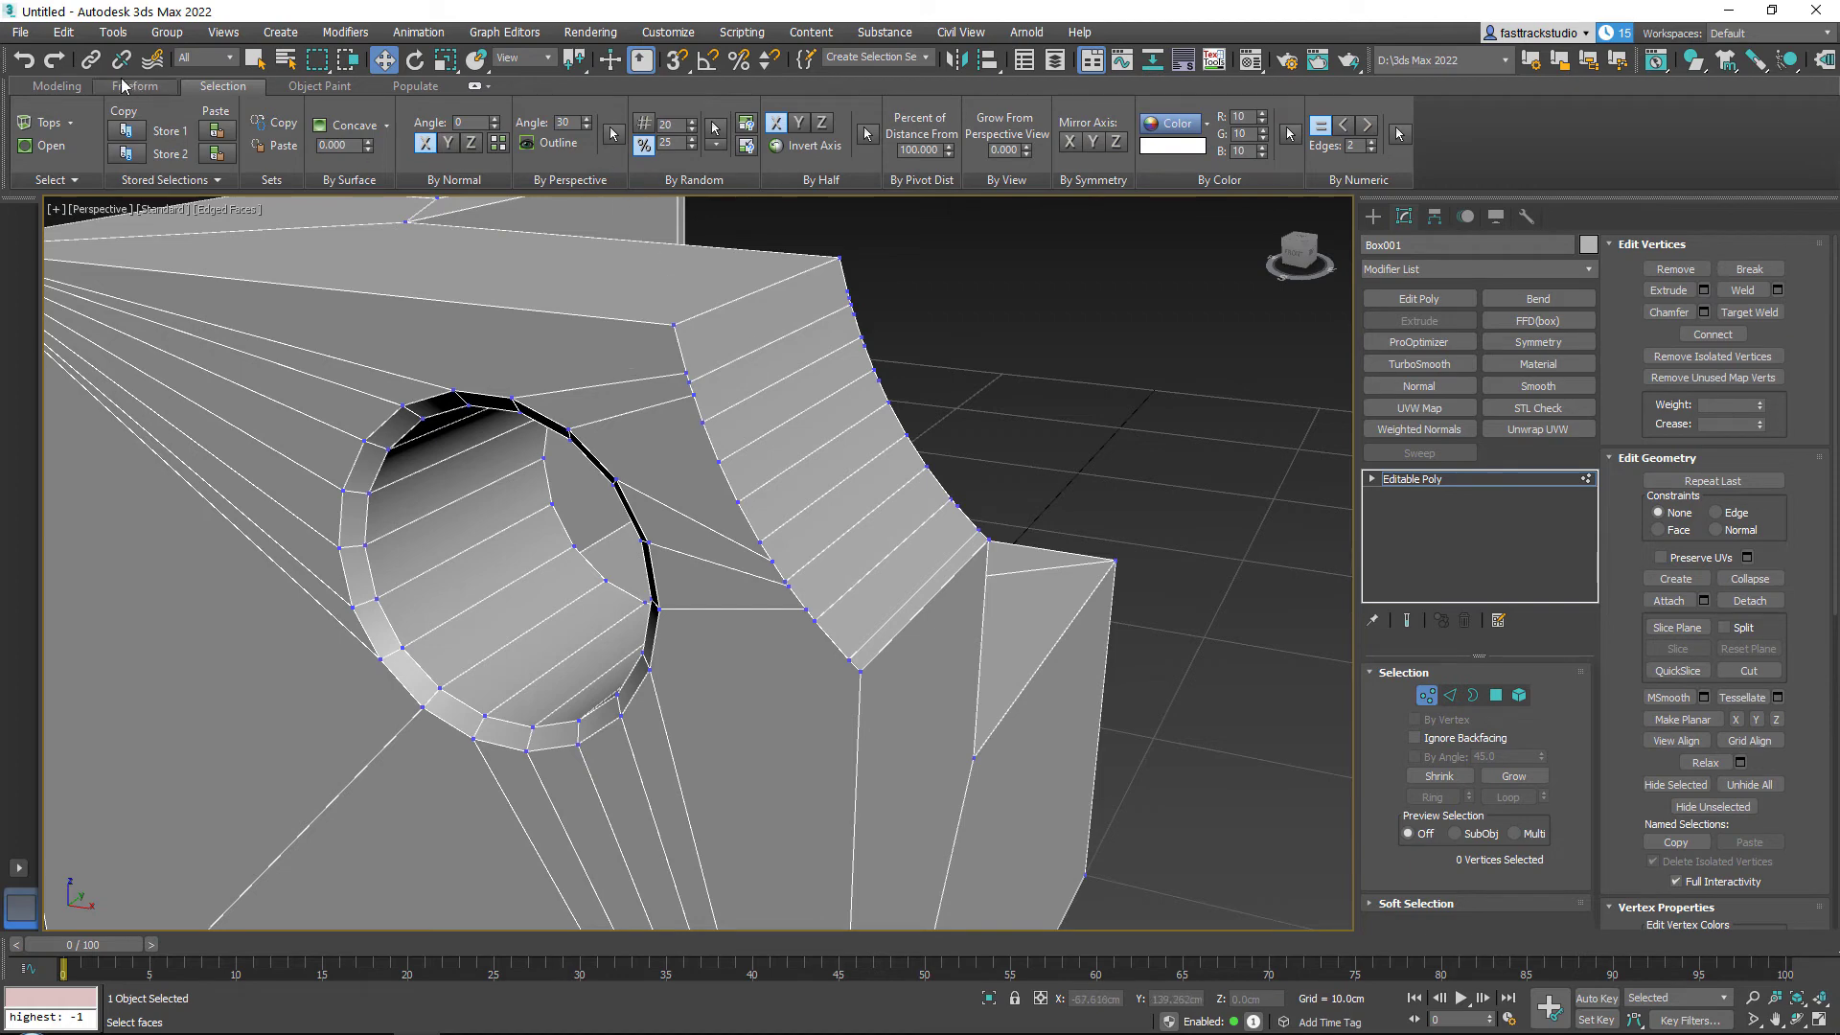
click(60, 86)
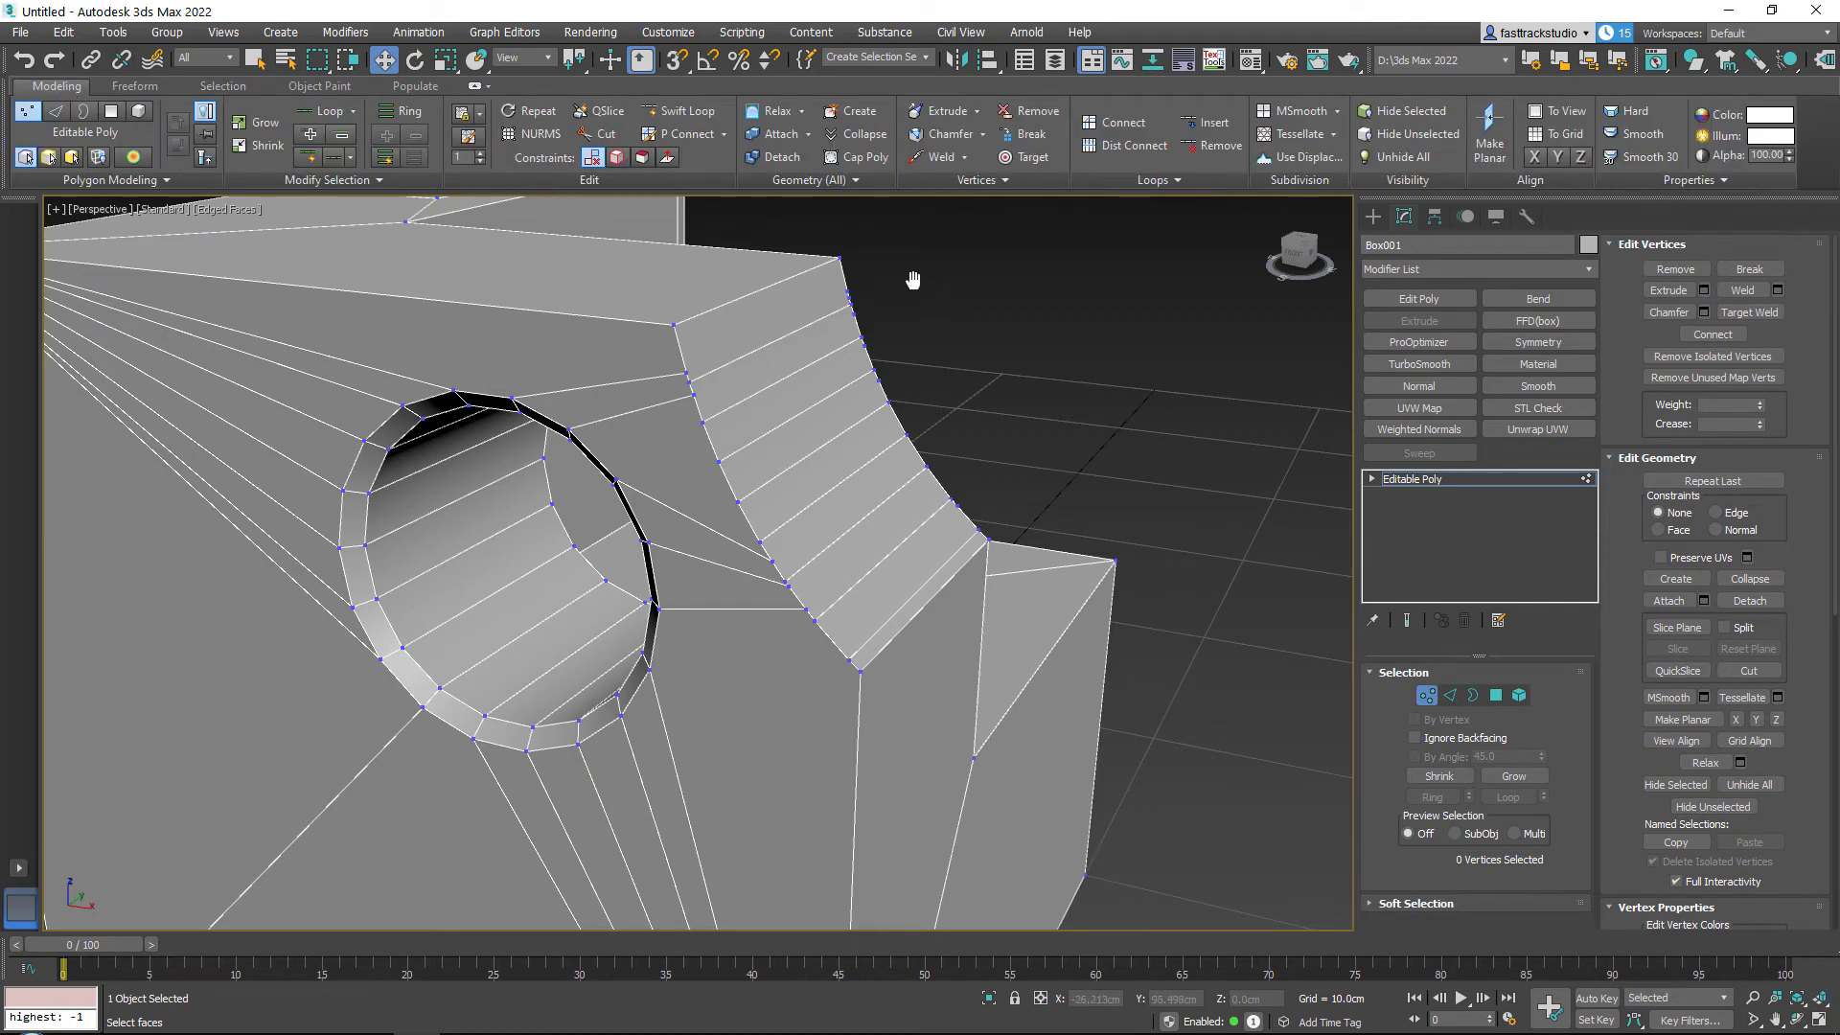
middle_drag(903, 293, 923, 279)
scroll(907, 274, up, 2)
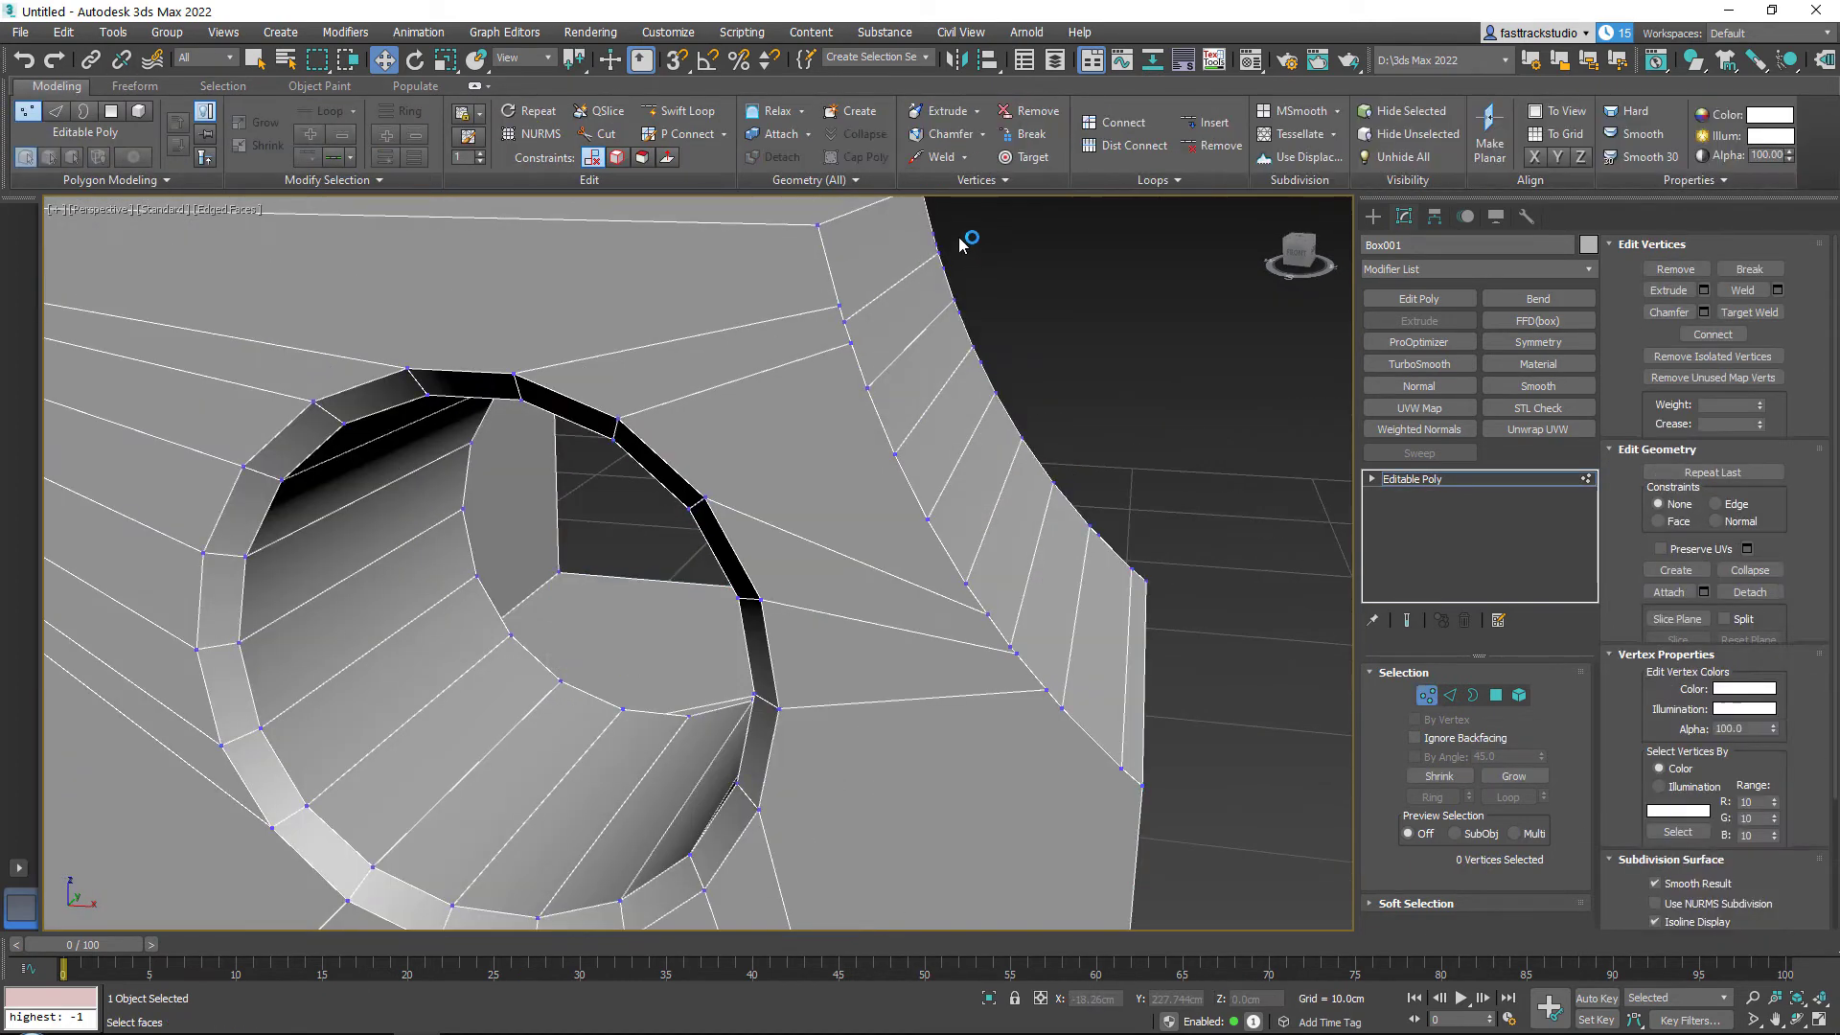
drag(934, 305, 898, 357)
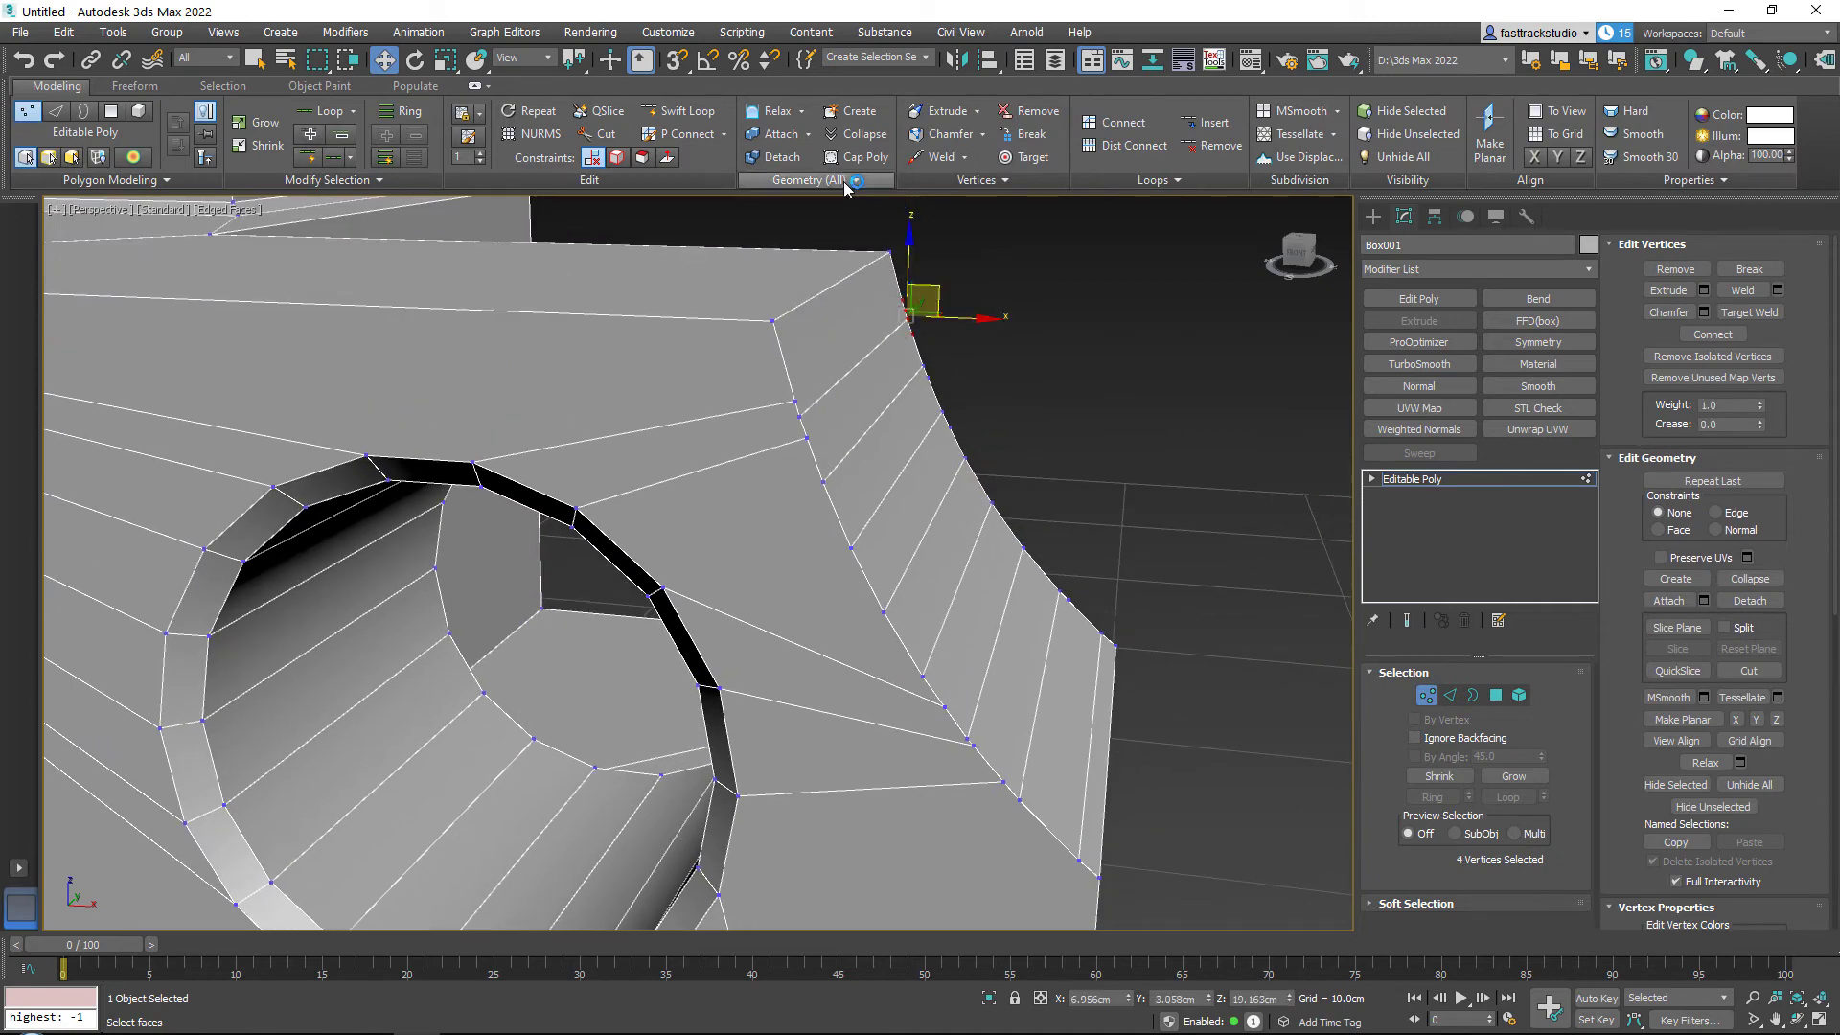
click(848, 131)
Step: Turn on Ignore Backfacing and collapse the clustered vertices near the upper end of the curved cut's hole-side rim into one
alt+middle_drag(829, 402, 803, 398)
drag(700, 423, 699, 424)
alt+middle_drag(910, 412, 1291, 701)
click(1437, 740)
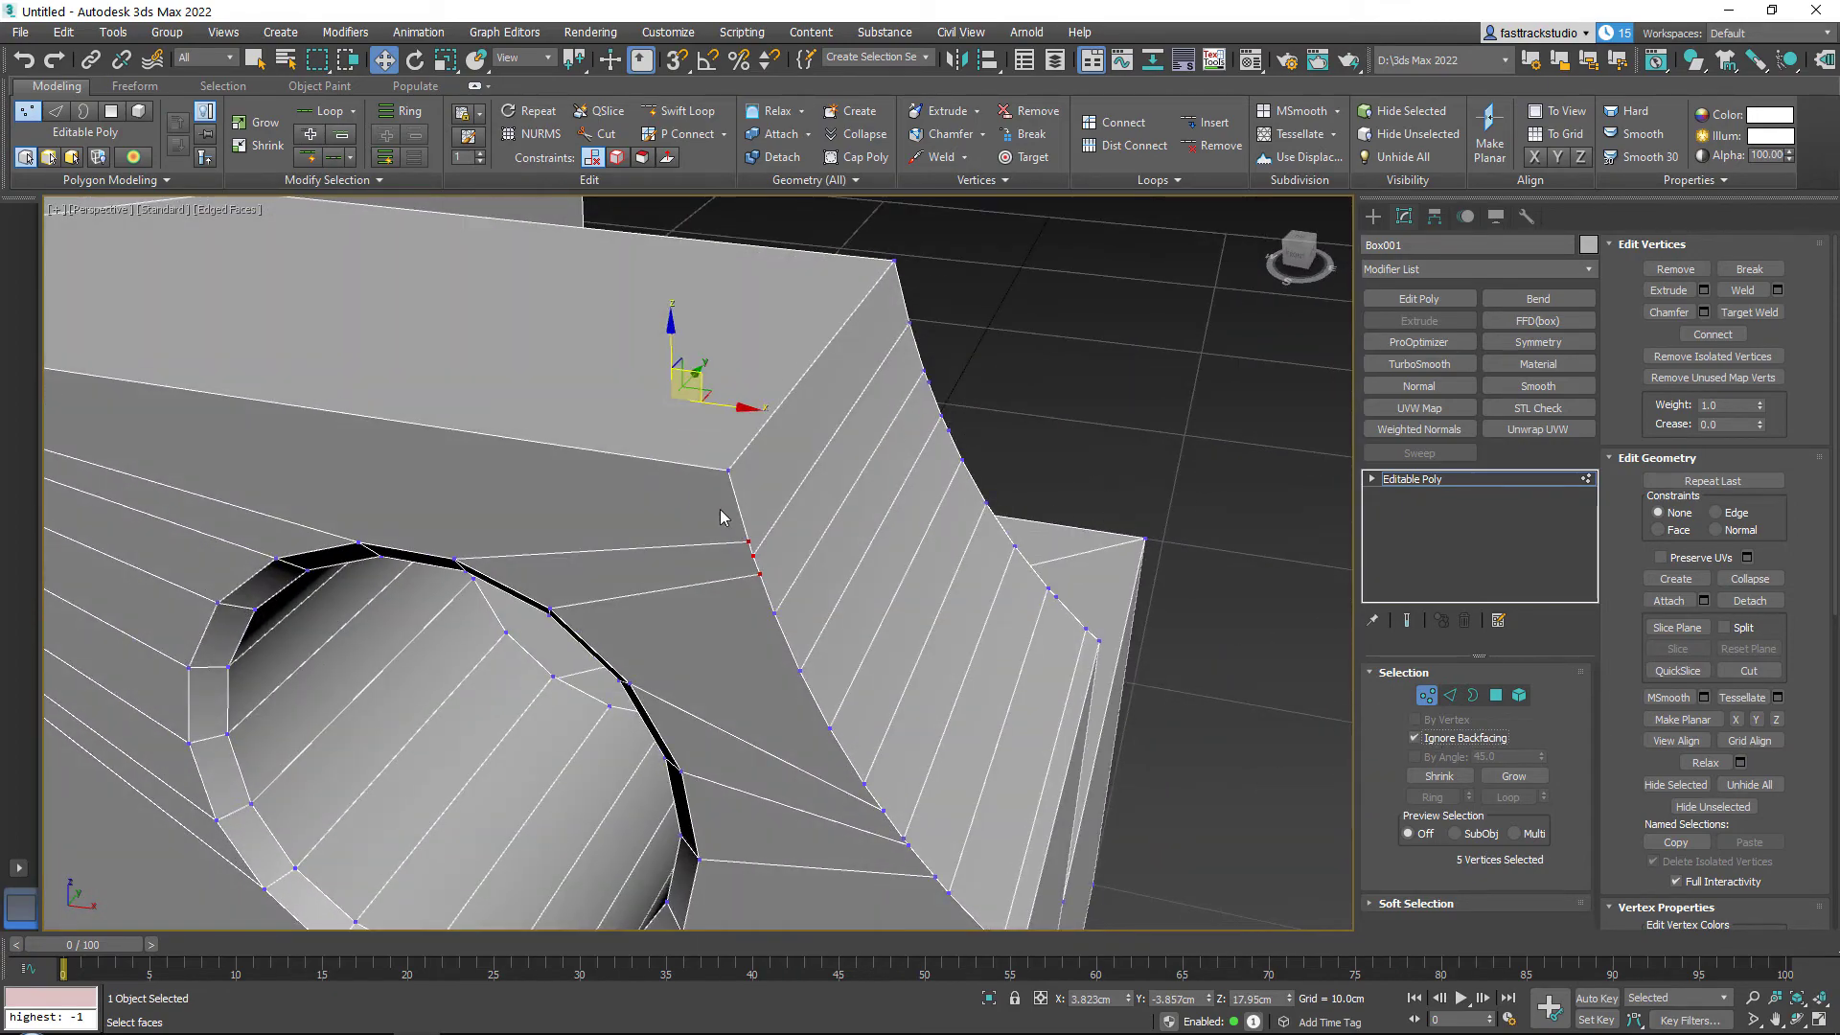
drag(725, 514, 778, 594)
click(844, 134)
middle_drag(771, 596, 723, 387)
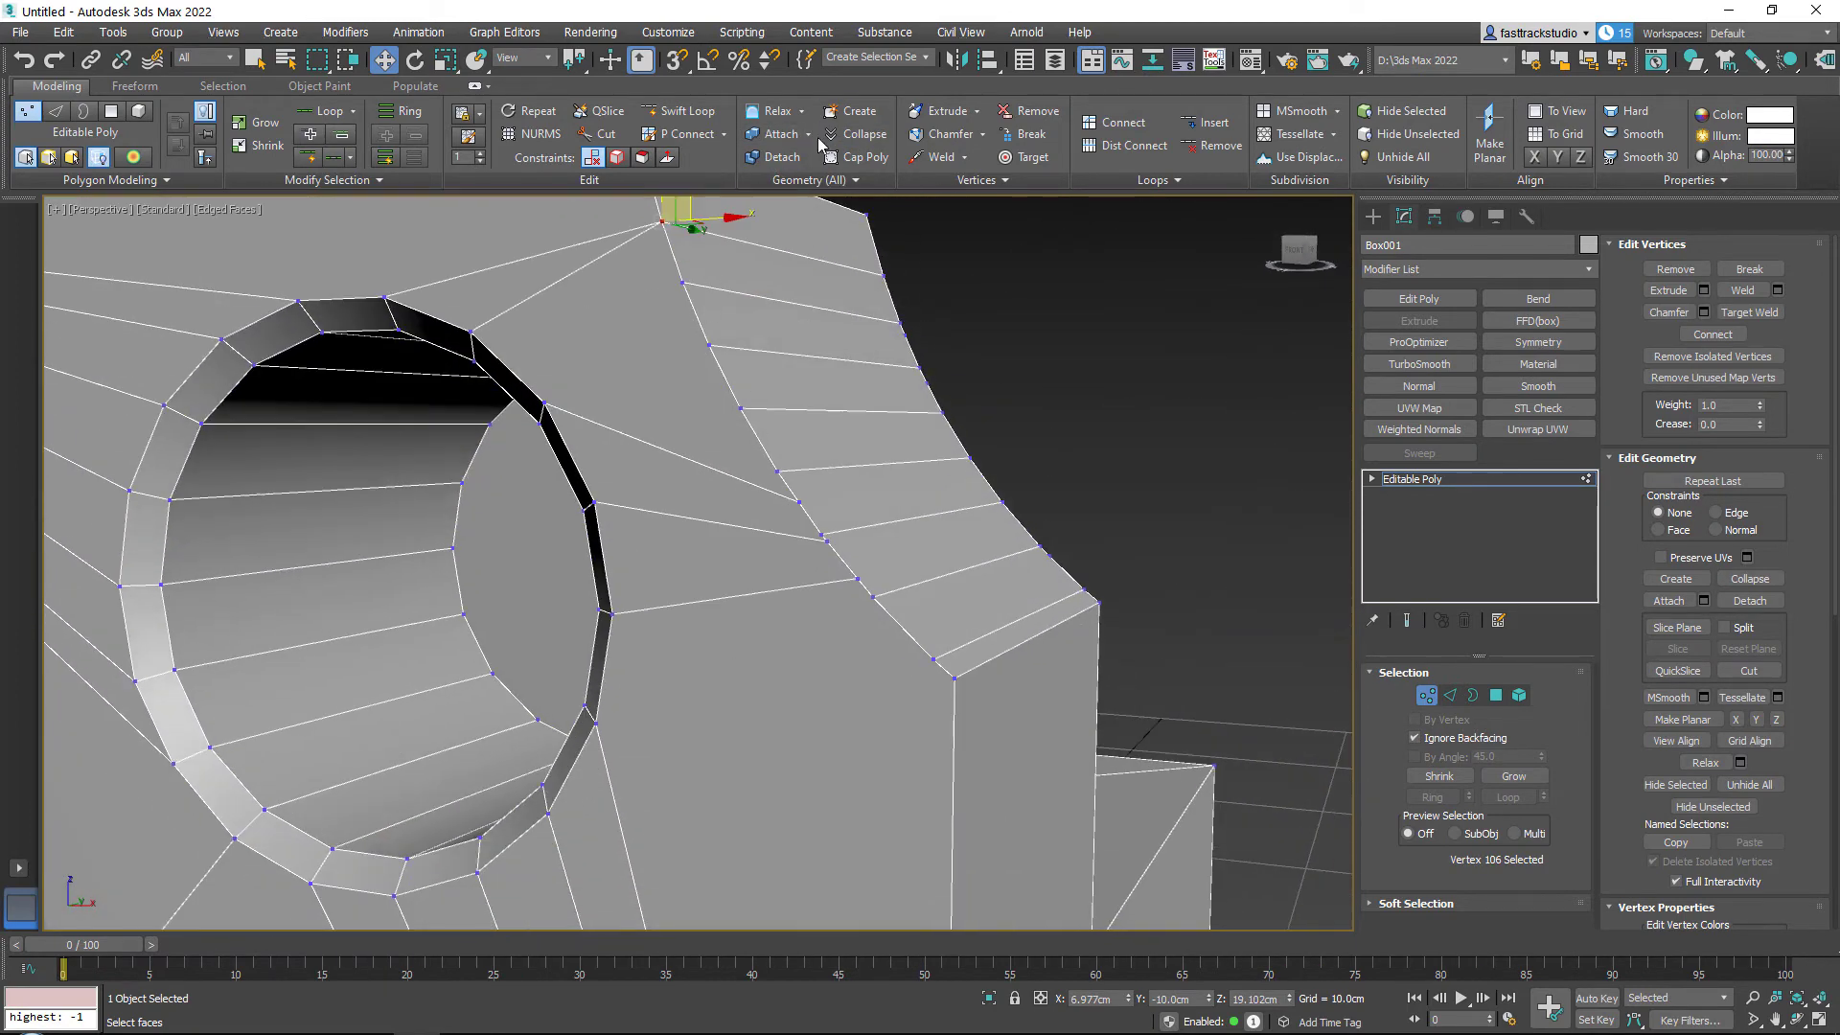
Step: Target-weld the stray vertices in the rim's middle, where edges from the hole arrive, onto the neighbouring crosswise-edge vertices
click(1034, 162)
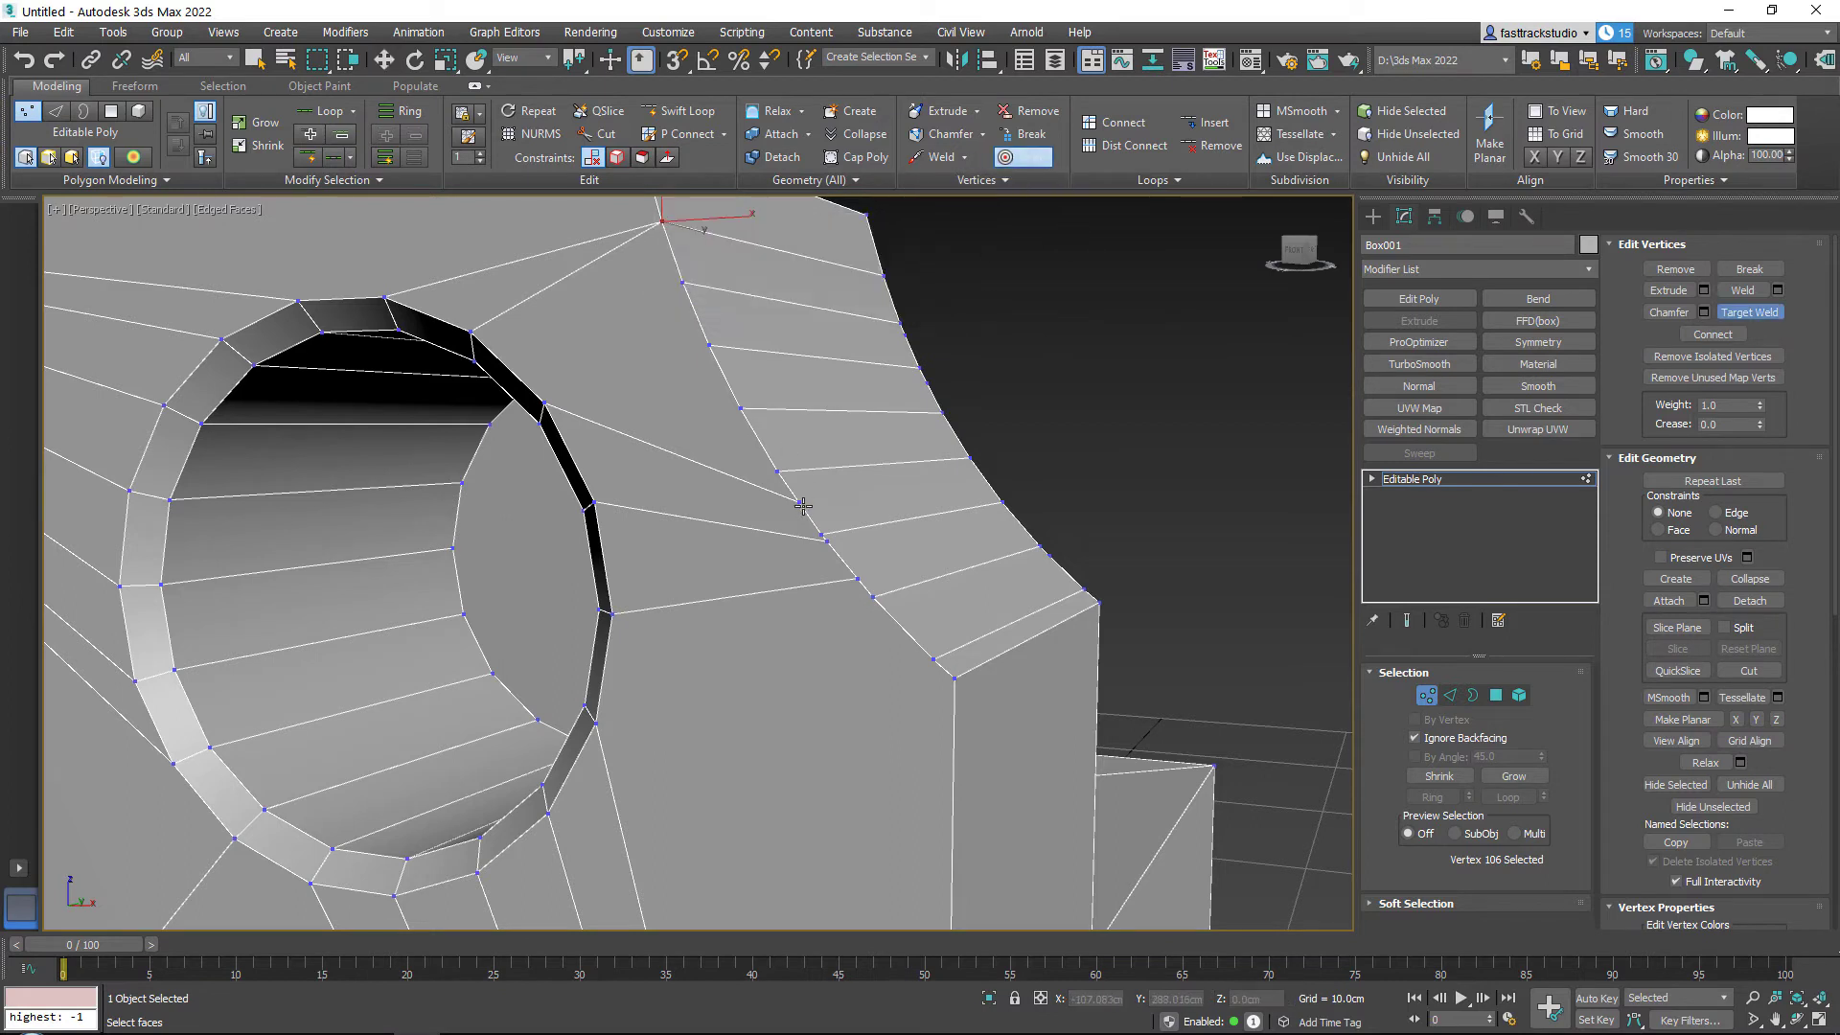
click(780, 477)
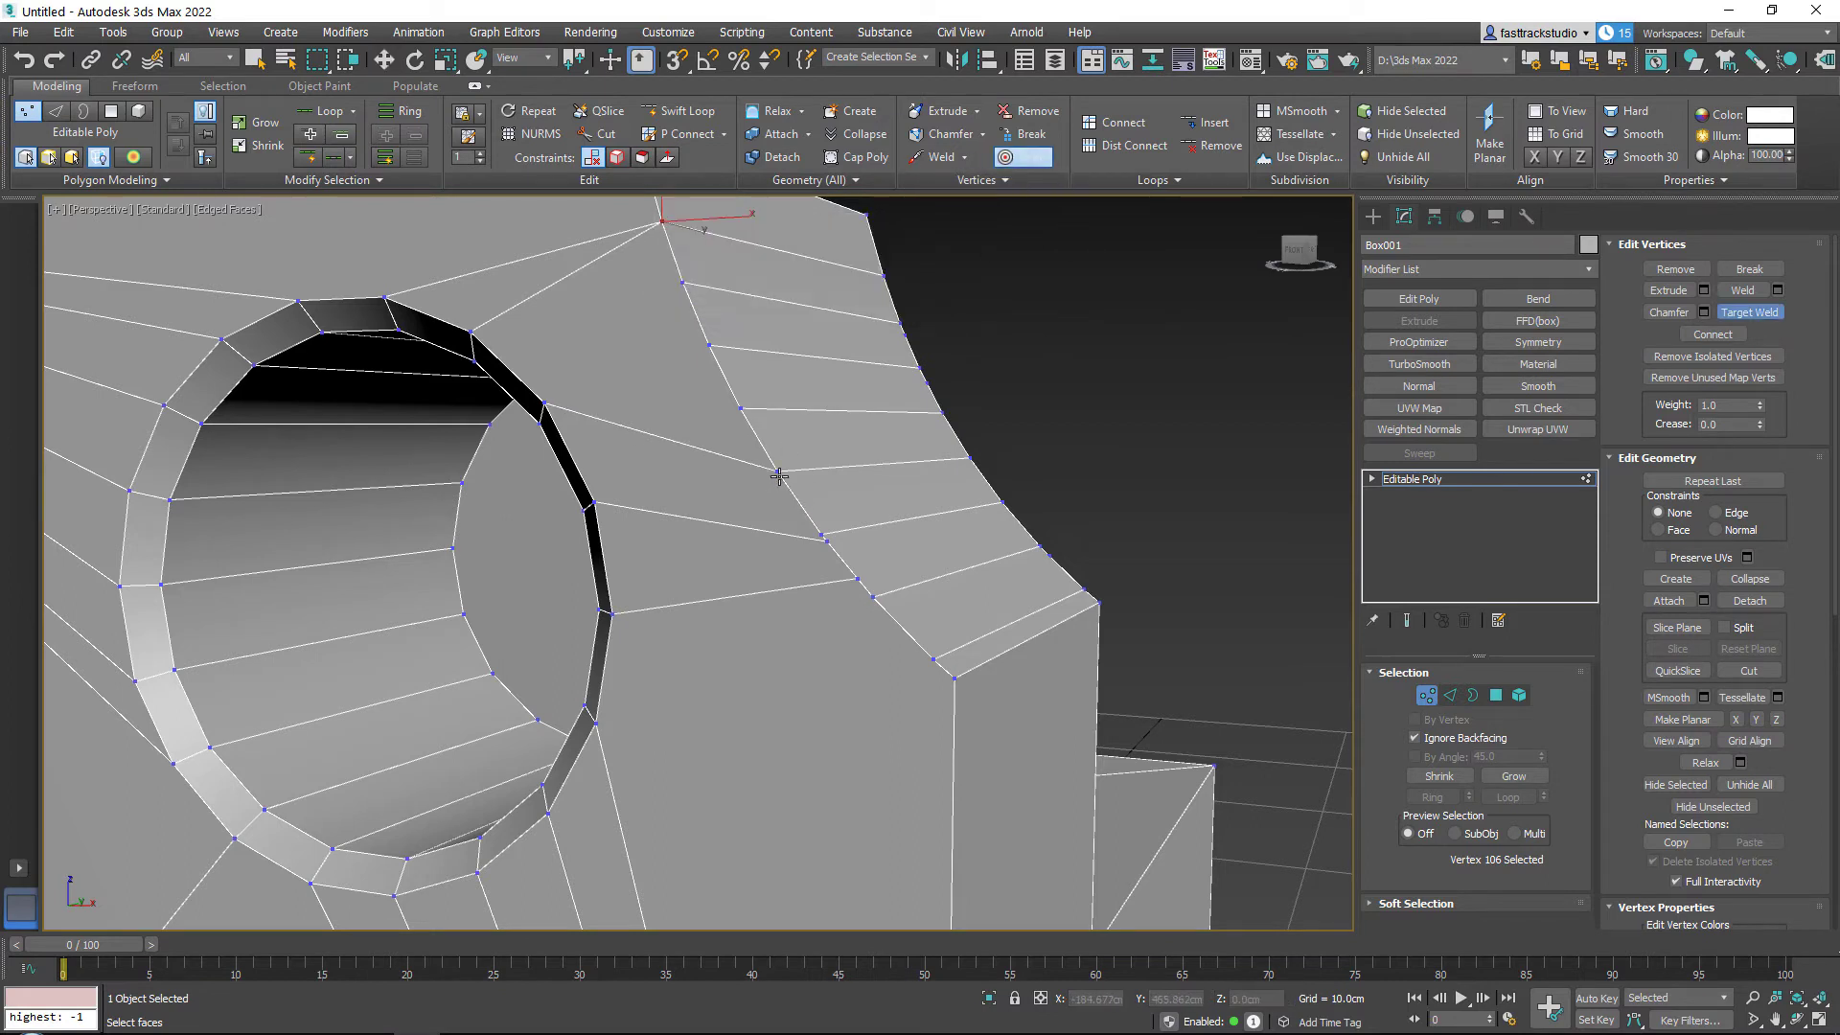
click(823, 532)
Step: Target-weld the stray rim vertices on the opposite side face onto the adjacent ends of the curved surface's crosswise edges
alt+middle_drag(866, 600, 843, 648)
scroll(843, 648, up, 3)
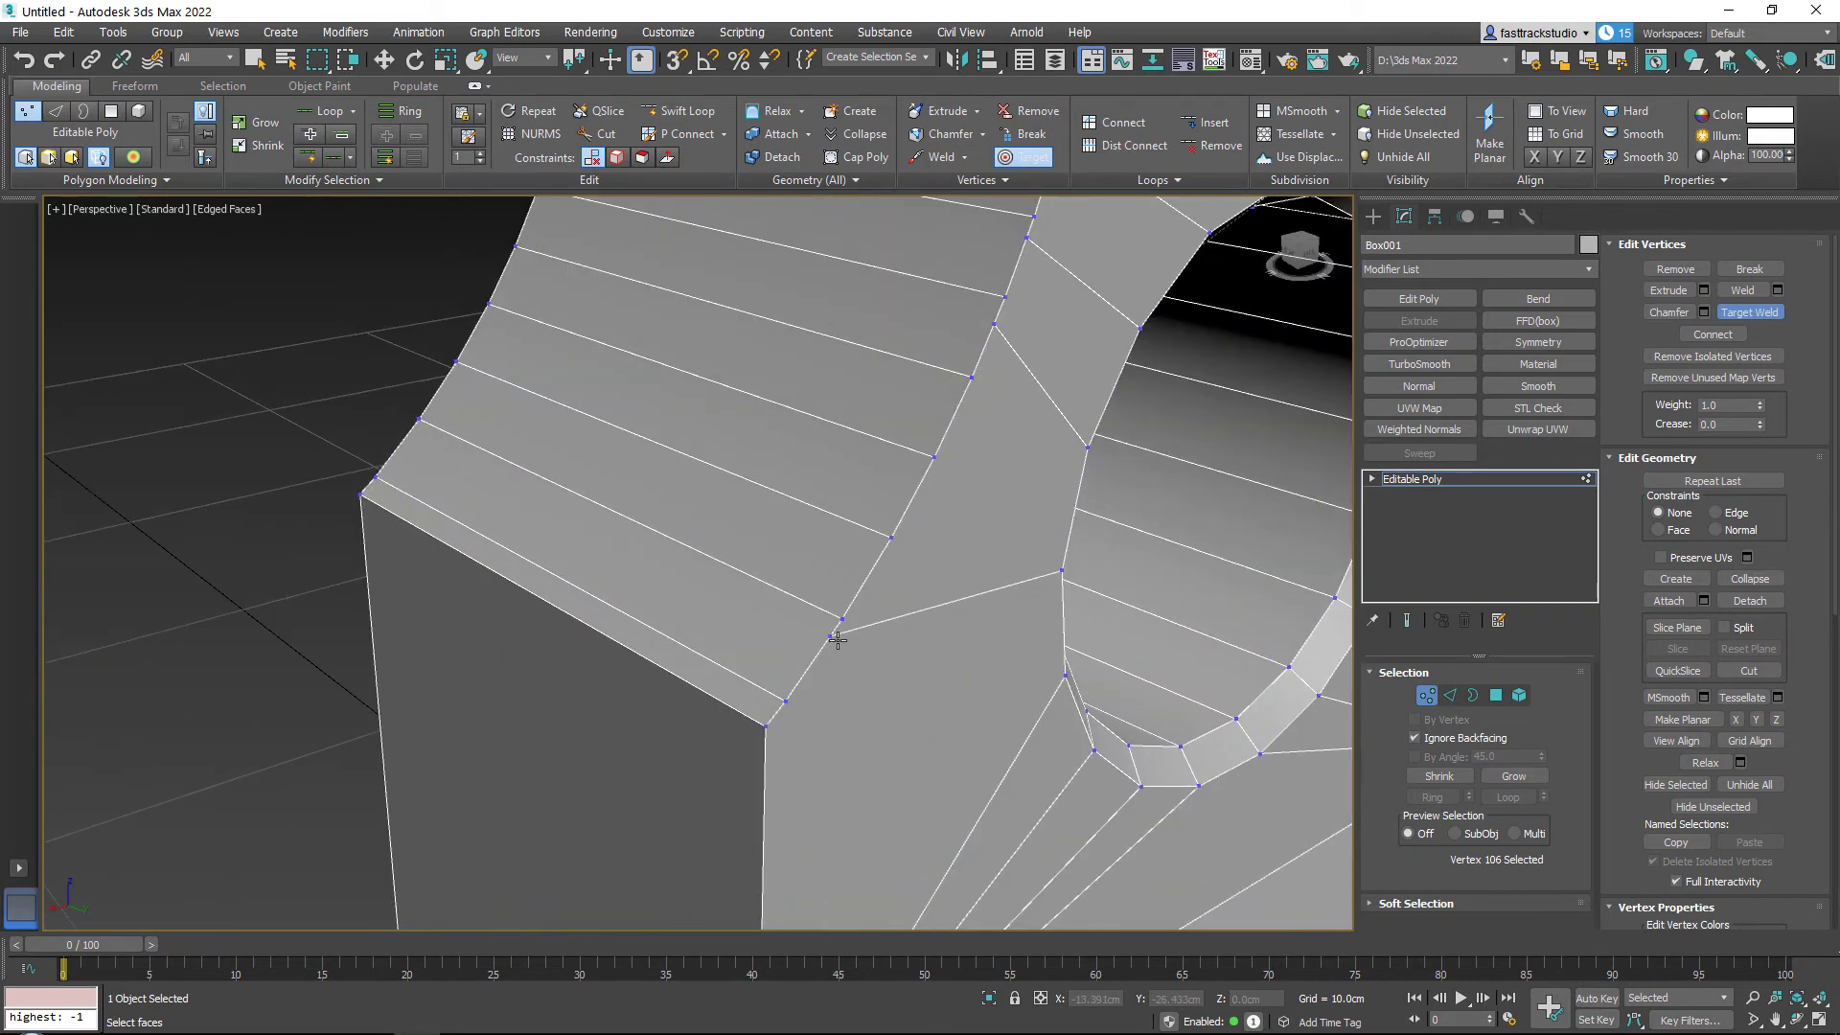
click(843, 619)
alt+middle_drag(945, 410, 860, 486)
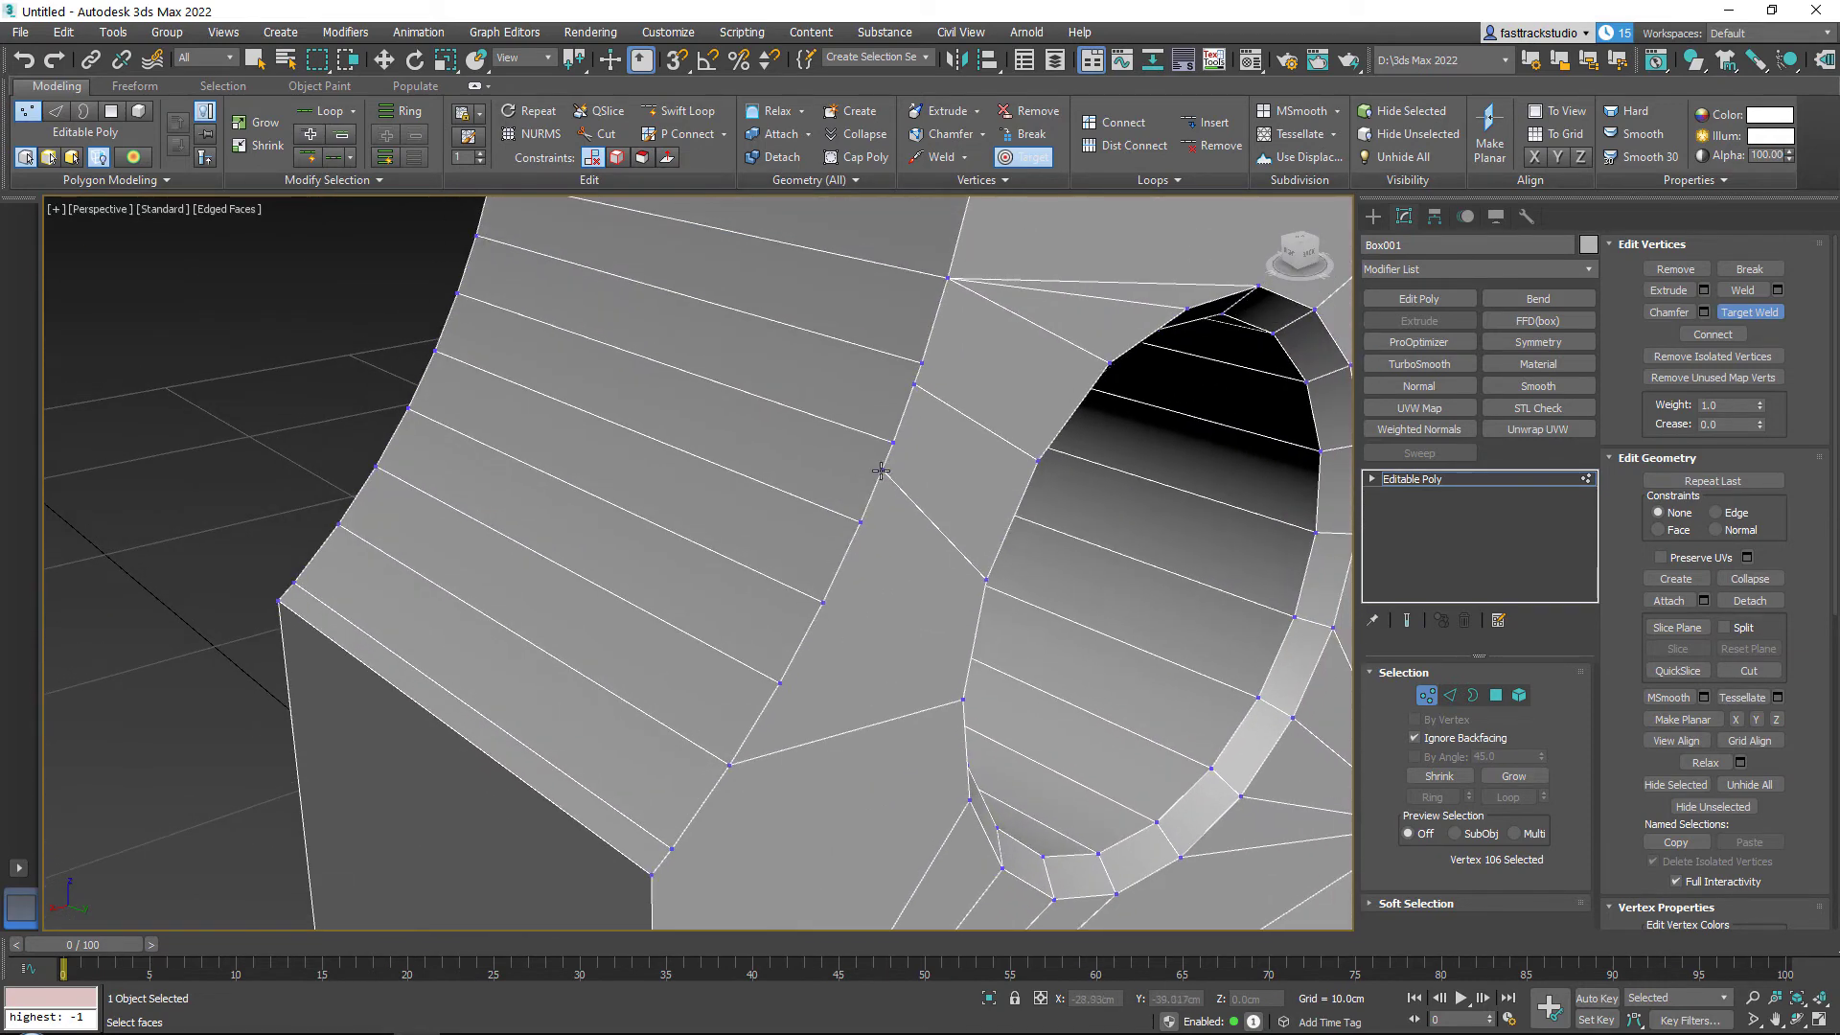
click(862, 522)
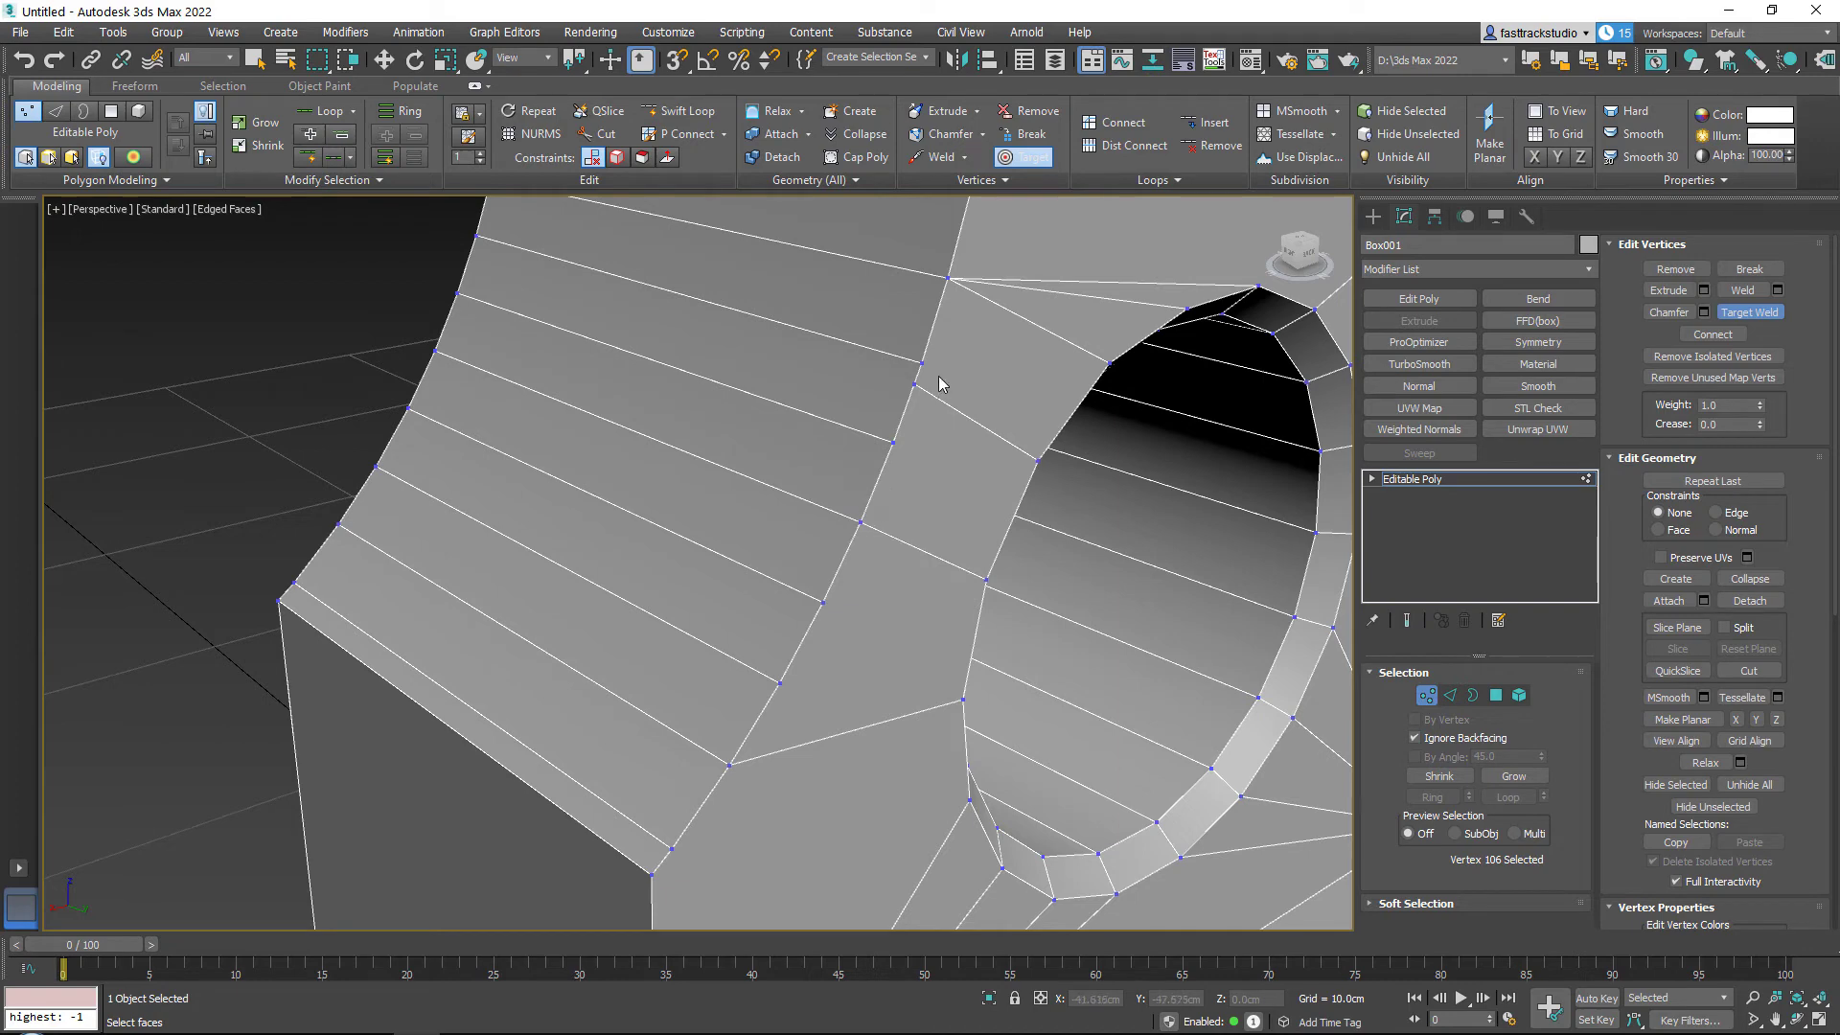
click(896, 442)
alt+middle_drag(964, 277, 928, 480)
scroll(839, 410, up, 2)
right_click(837, 406)
Step: Cut edges across this side face from the unconnected upper and middle rim vertices of the curved cut to the hole's rim vertices
key(alt+x)
key(alt+x)
scroll(697, 456, down, 3)
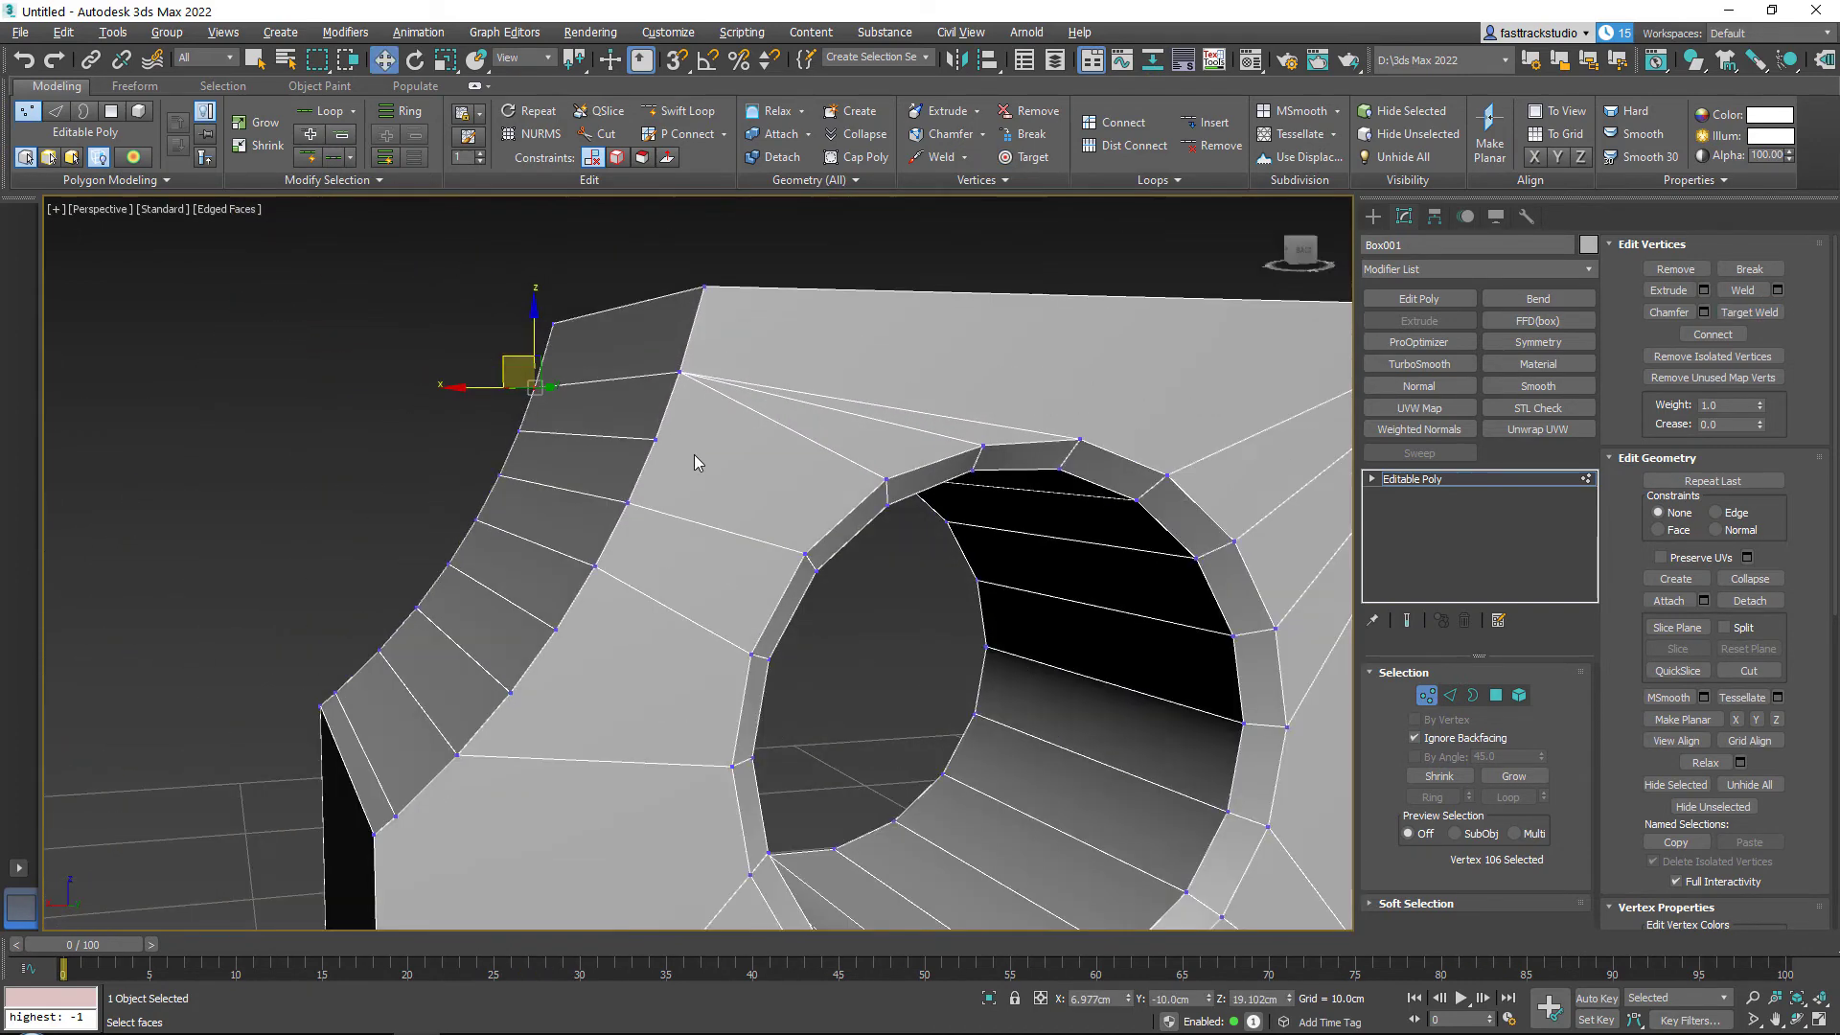
click(602, 134)
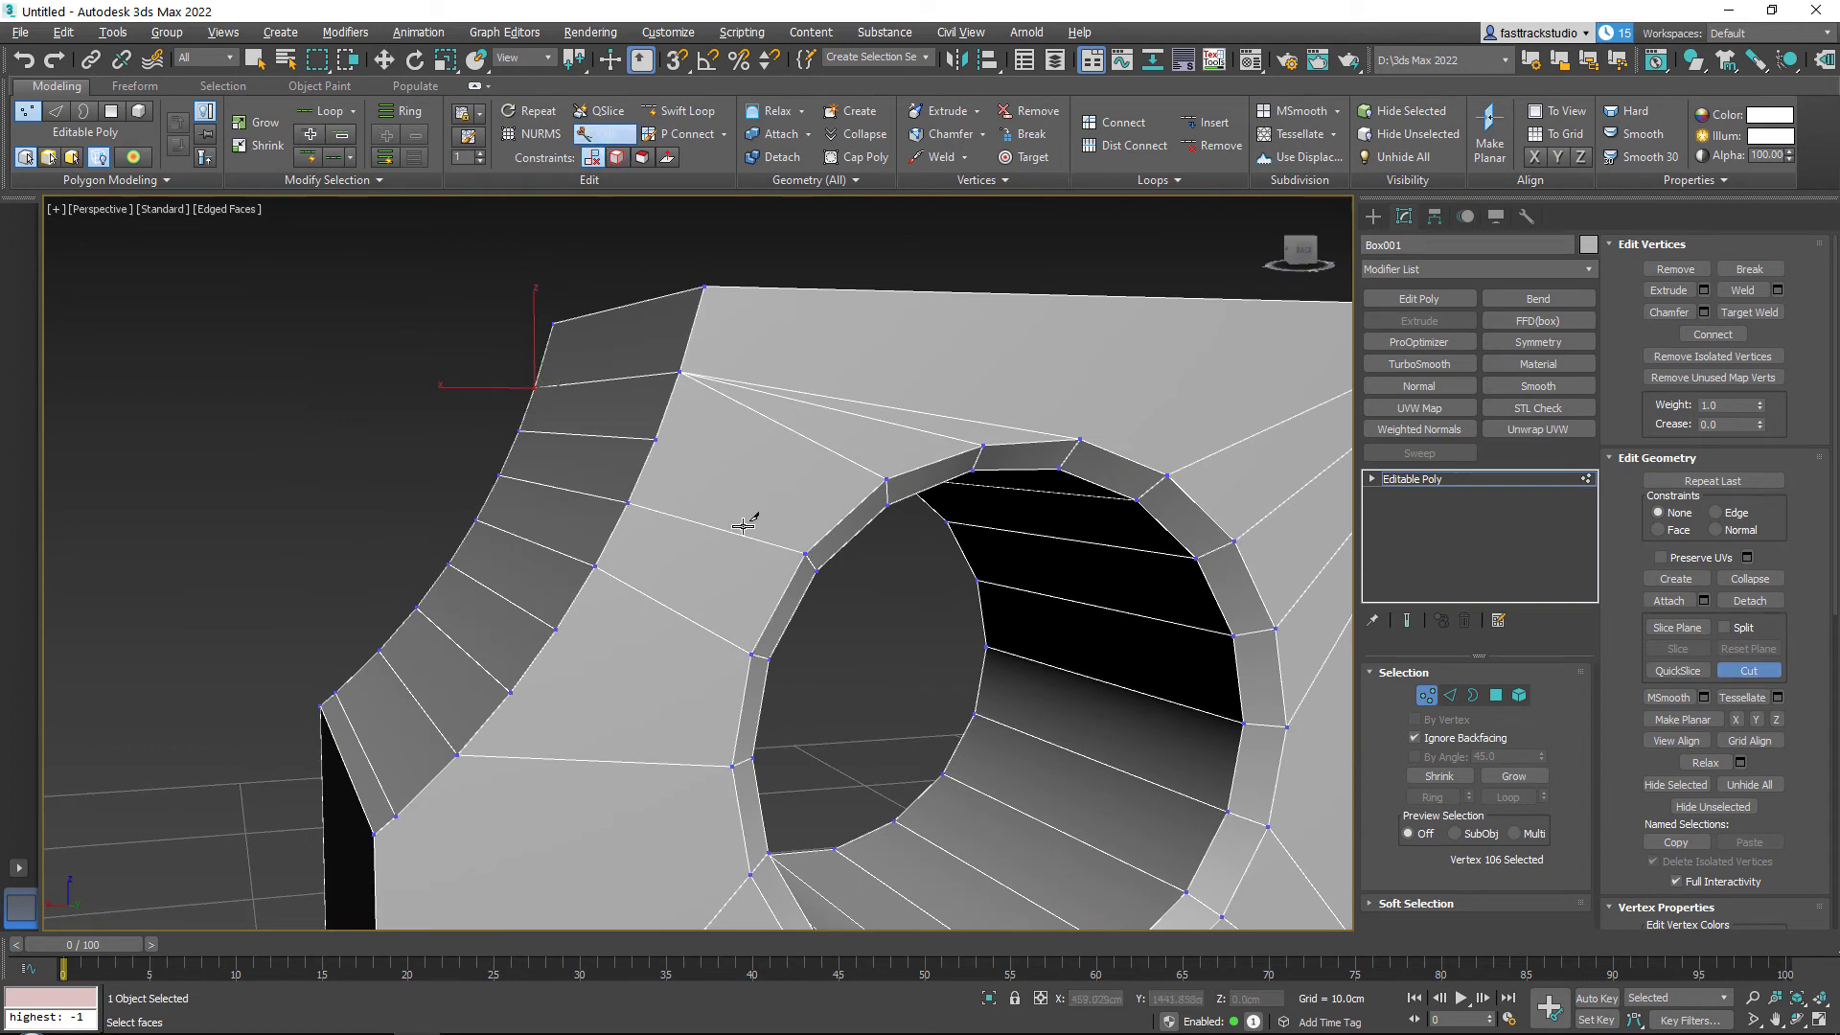
click(658, 438)
click(753, 654)
click(558, 630)
right_click(557, 630)
click(511, 692)
click(732, 766)
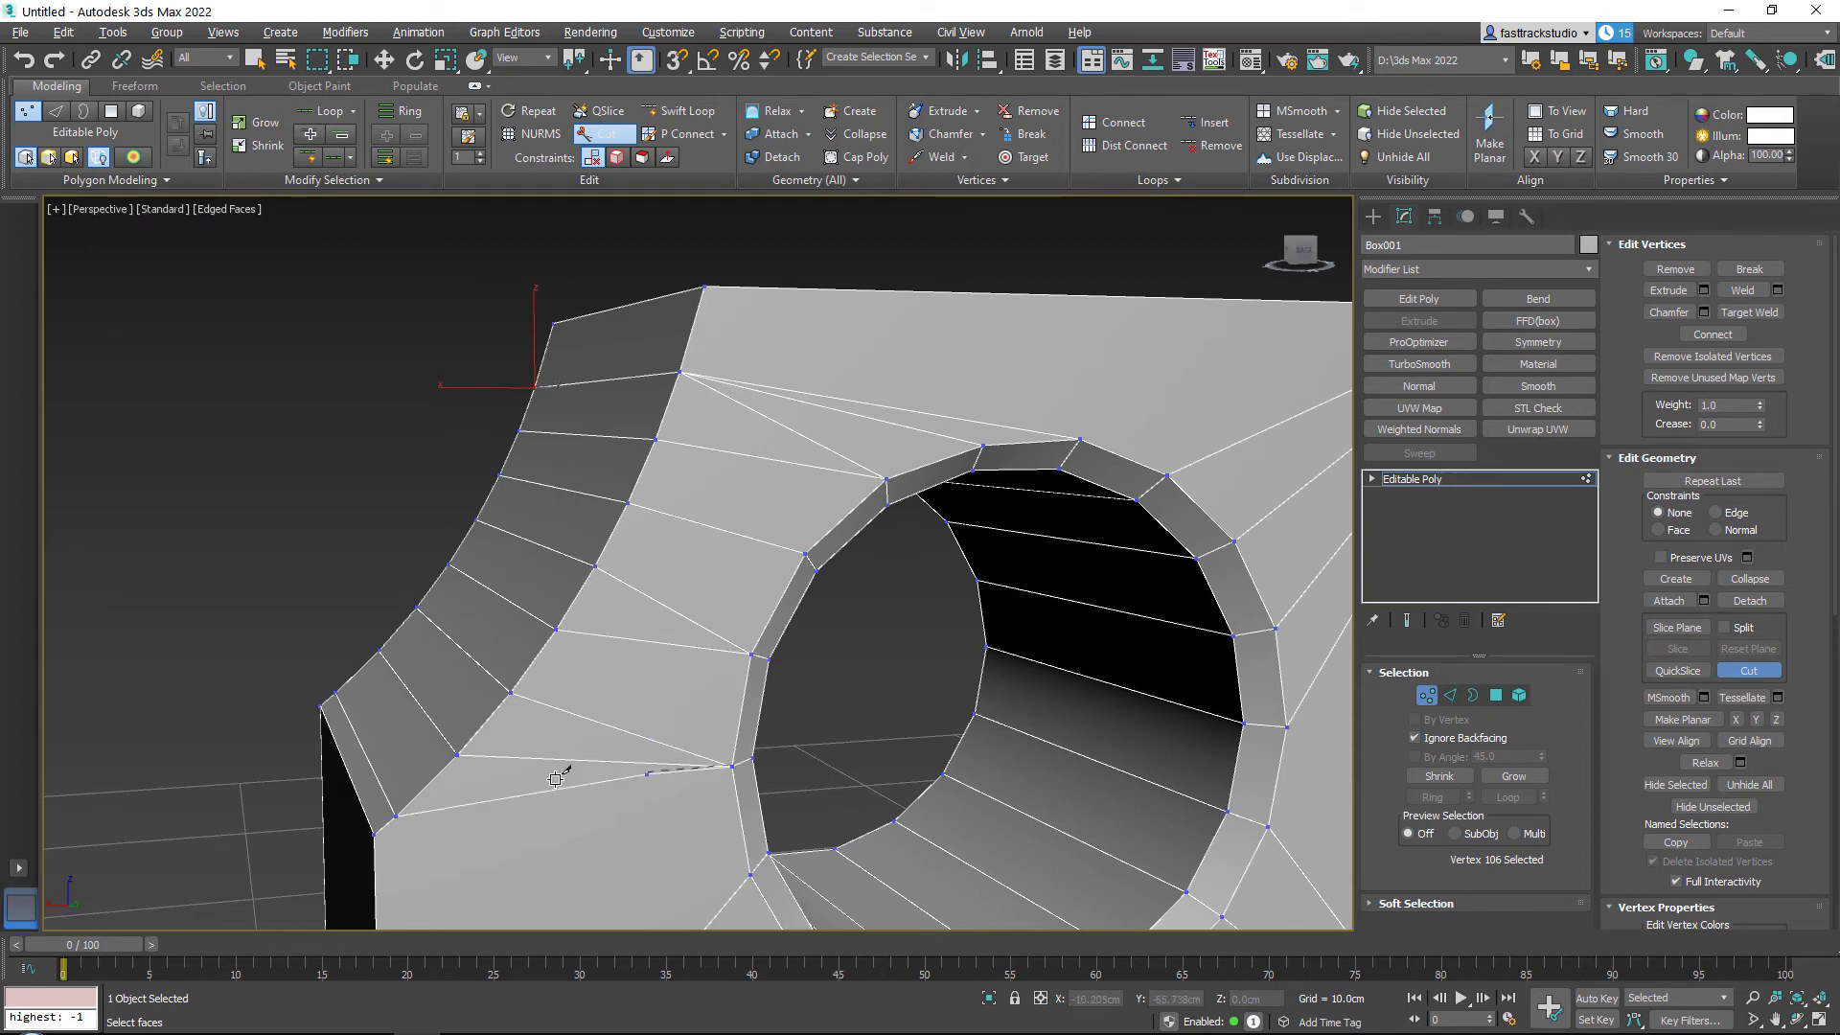
Step: Cut edges from the two lowest vertices of the curved cut's rim to the hole on the same face
click(397, 816)
middle_drag(398, 815, 602, 549)
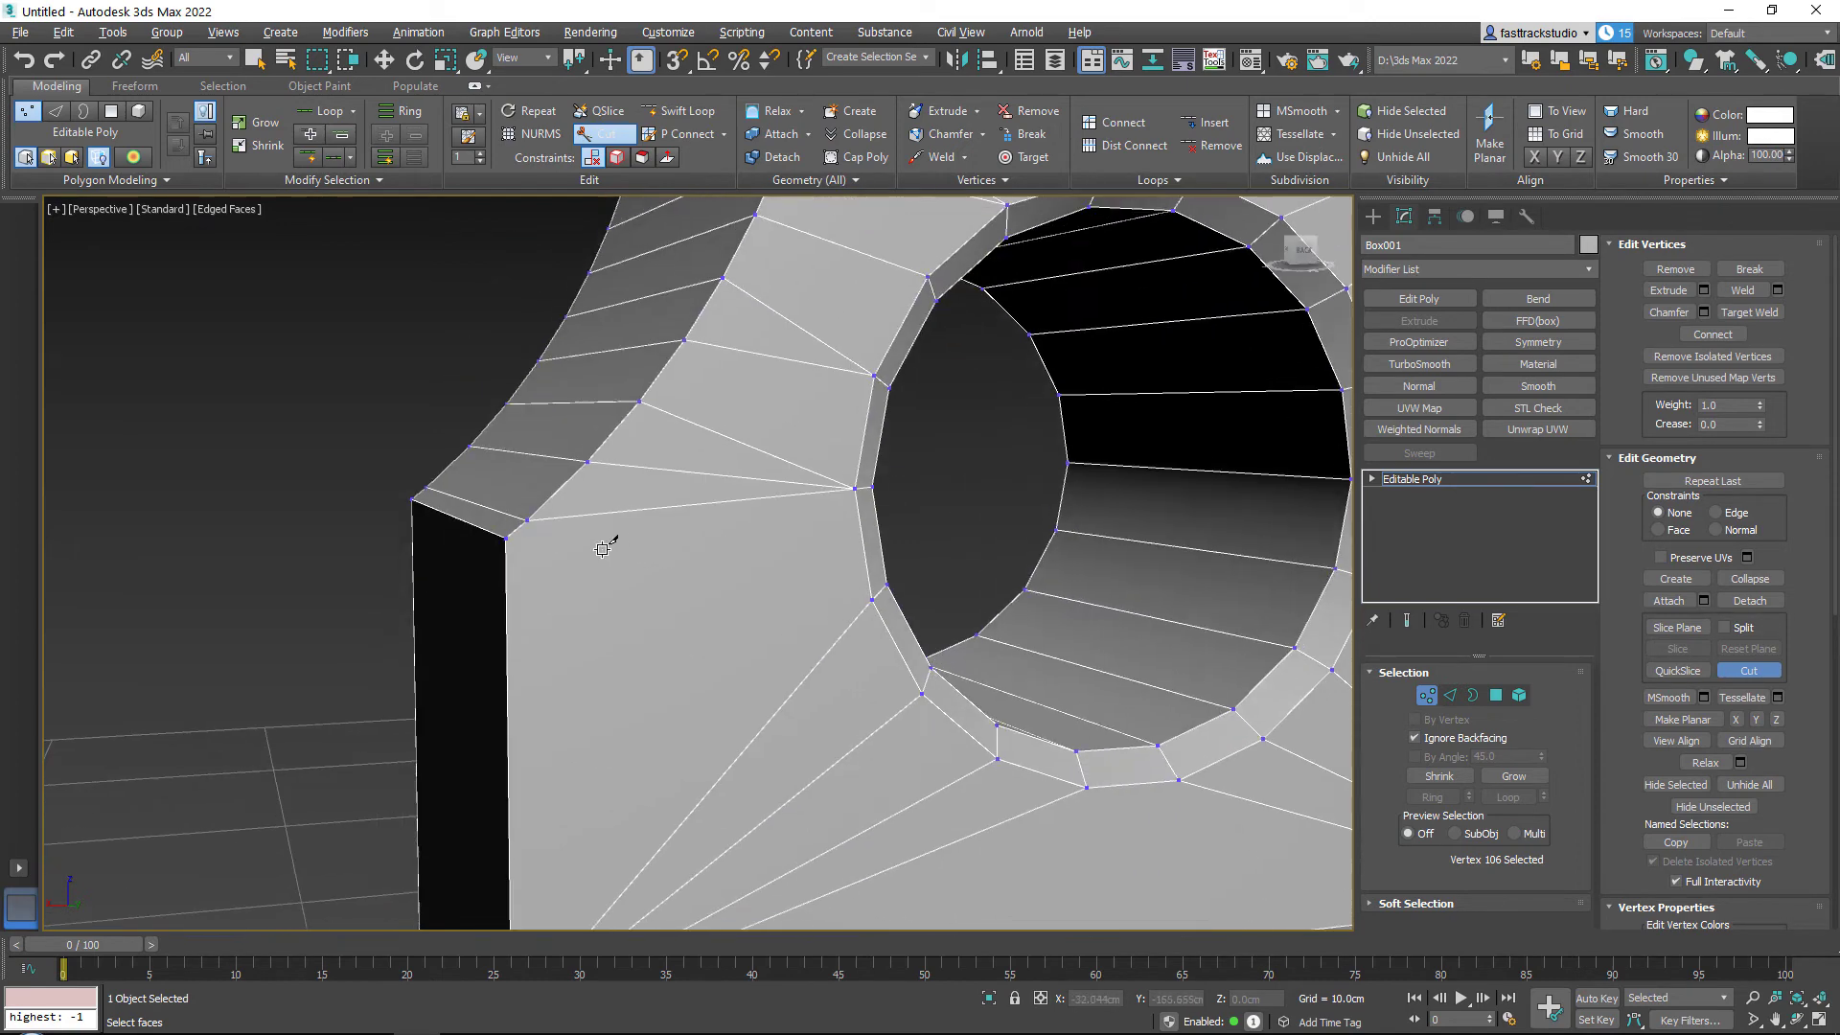
click(507, 536)
Step: On the other side face, cut edges from the two lowest rim vertices of the curved cut to one vertex on the hole's rim
scroll(867, 604, down, 6)
alt+middle_drag(867, 603, 1018, 599)
scroll(823, 569, up, 6)
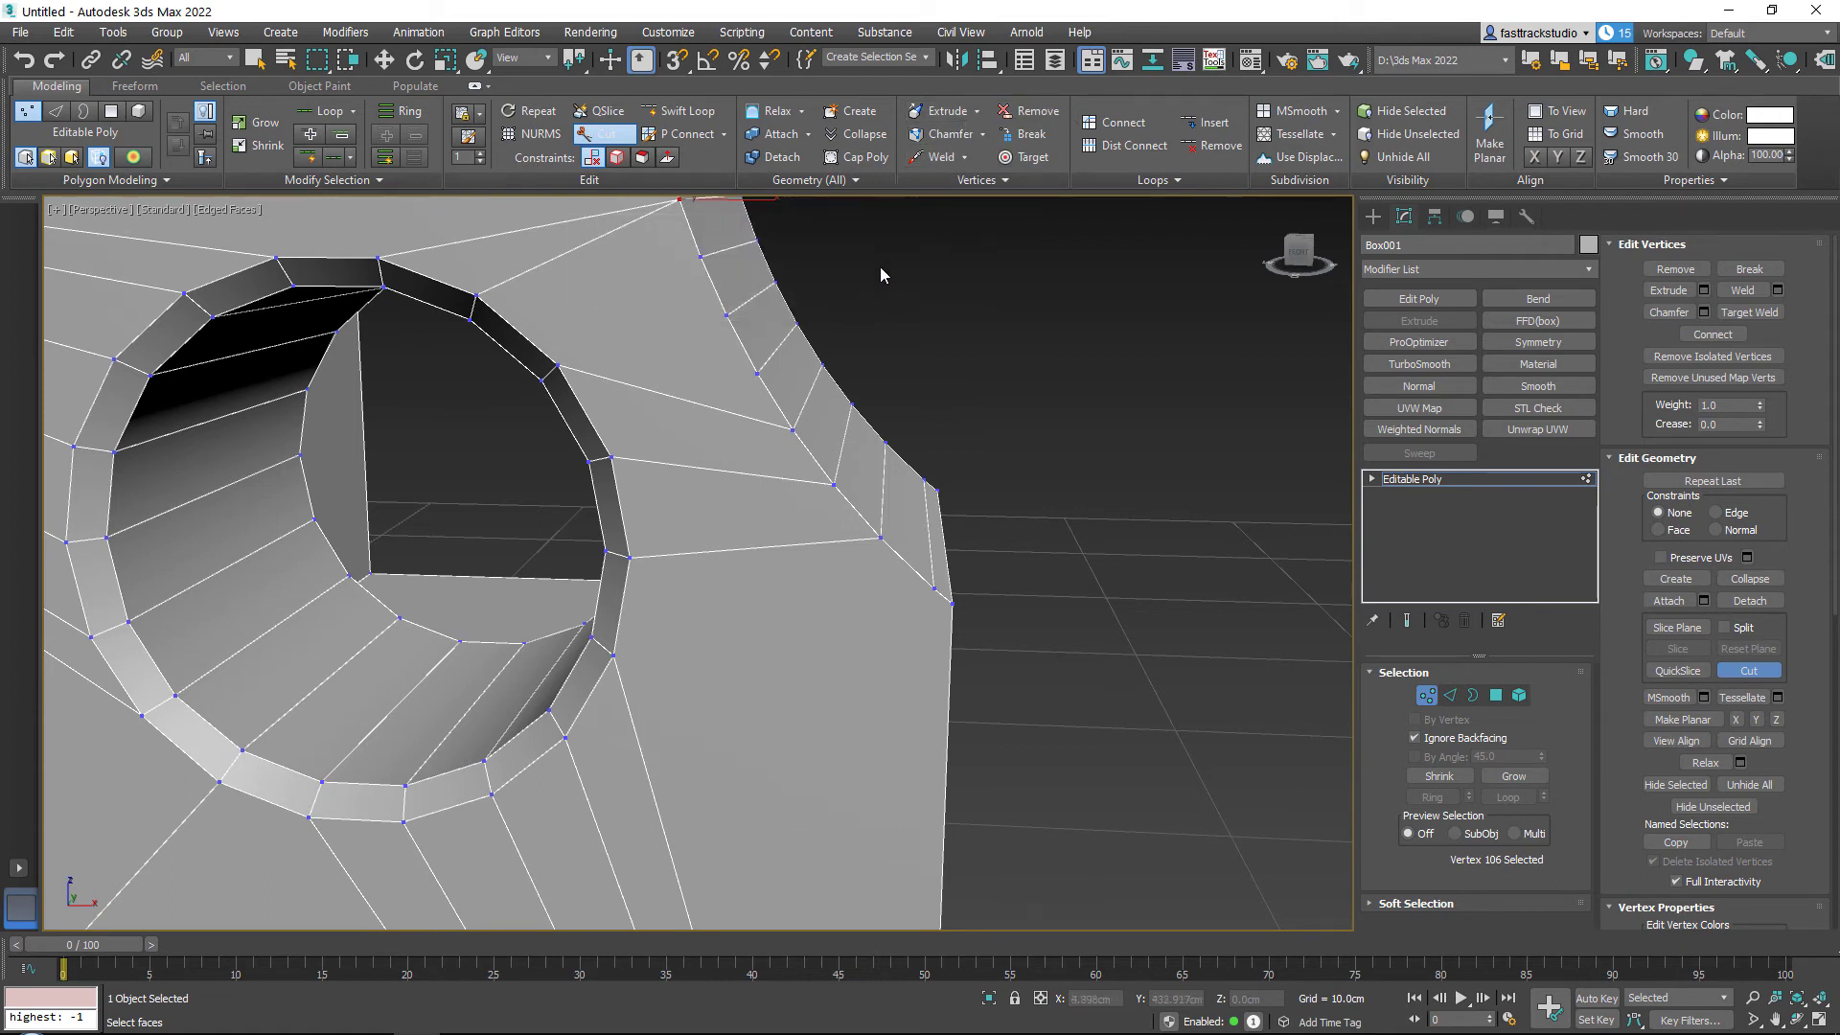
click(933, 584)
click(613, 654)
click(952, 602)
right_click(953, 602)
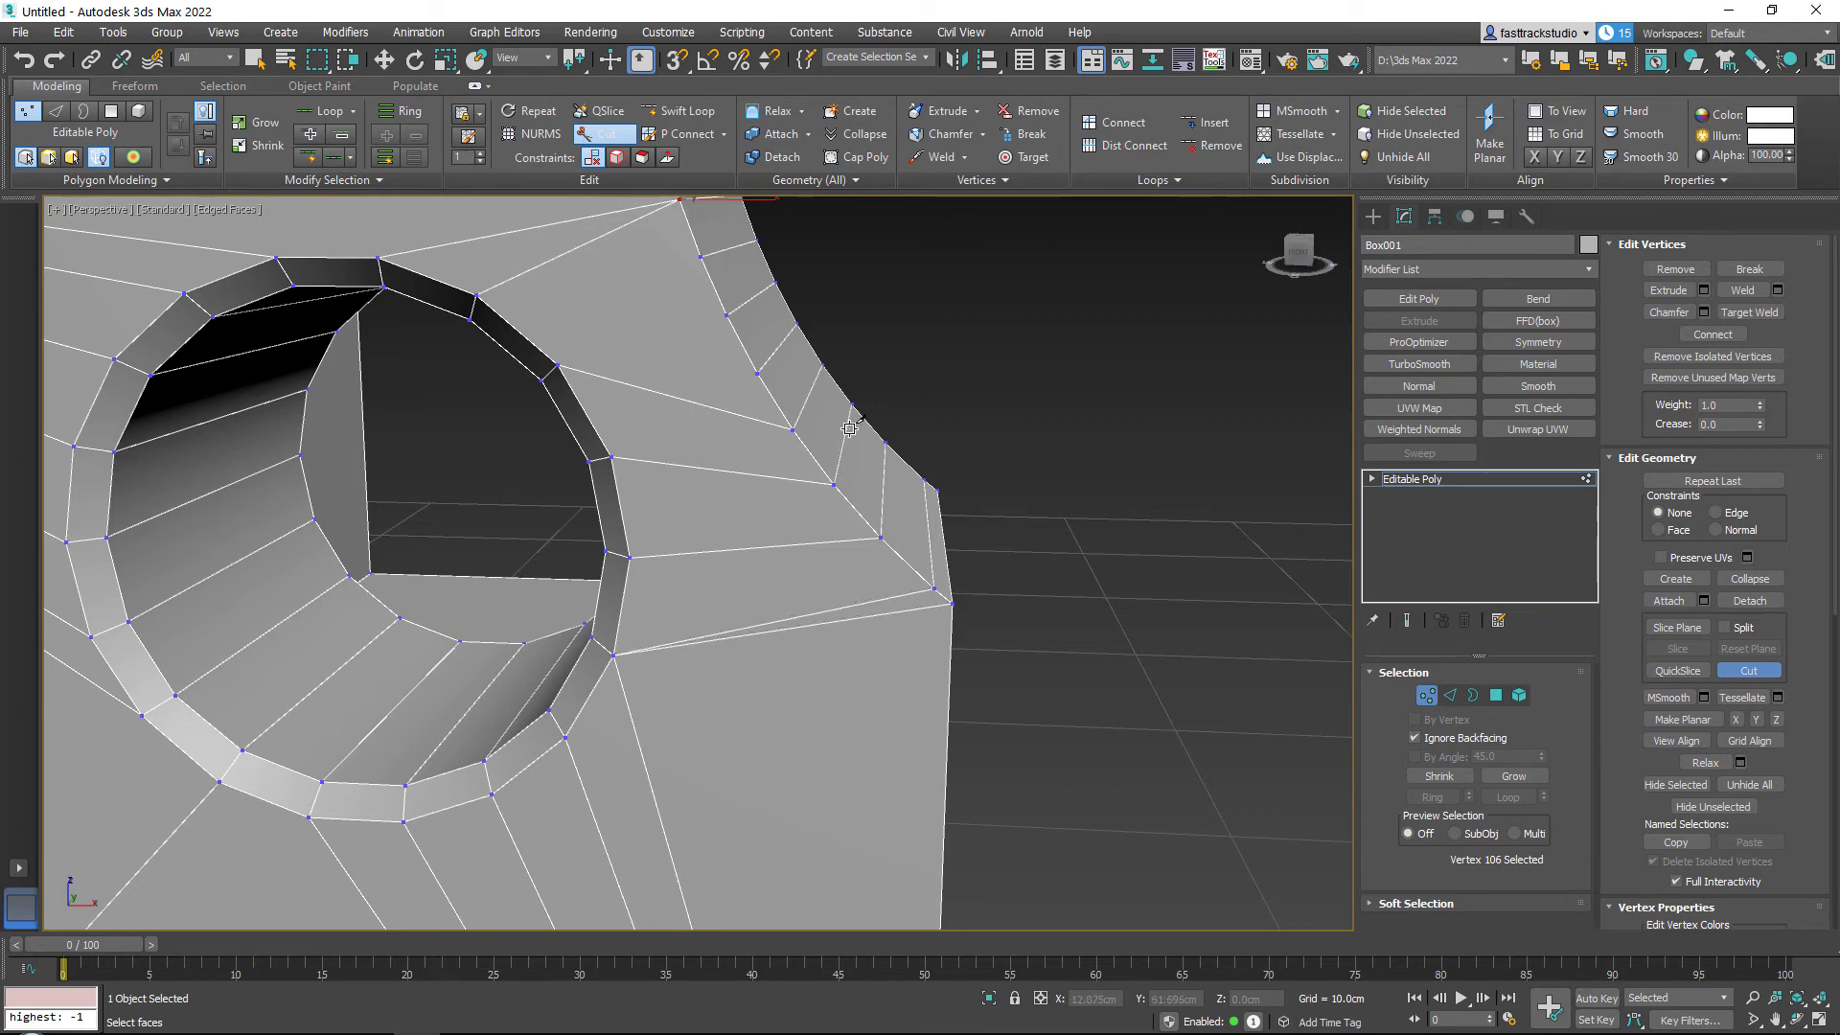
Step: Cut edges from the remaining unconnected upper rim vertices on this face to the hole's rim and end the Cut tool
click(757, 373)
click(558, 365)
middle_drag(564, 359, 661, 506)
click(757, 267)
click(476, 404)
scroll(480, 399, down, 4)
right_click(661, 465)
Step: Select the curved cut surface's whole border at edge level: both curved rims plus the crosswise edges at its upper and lower ends
alt+middle_drag(729, 450, 505, 443)
key(2)
double_click(783, 418)
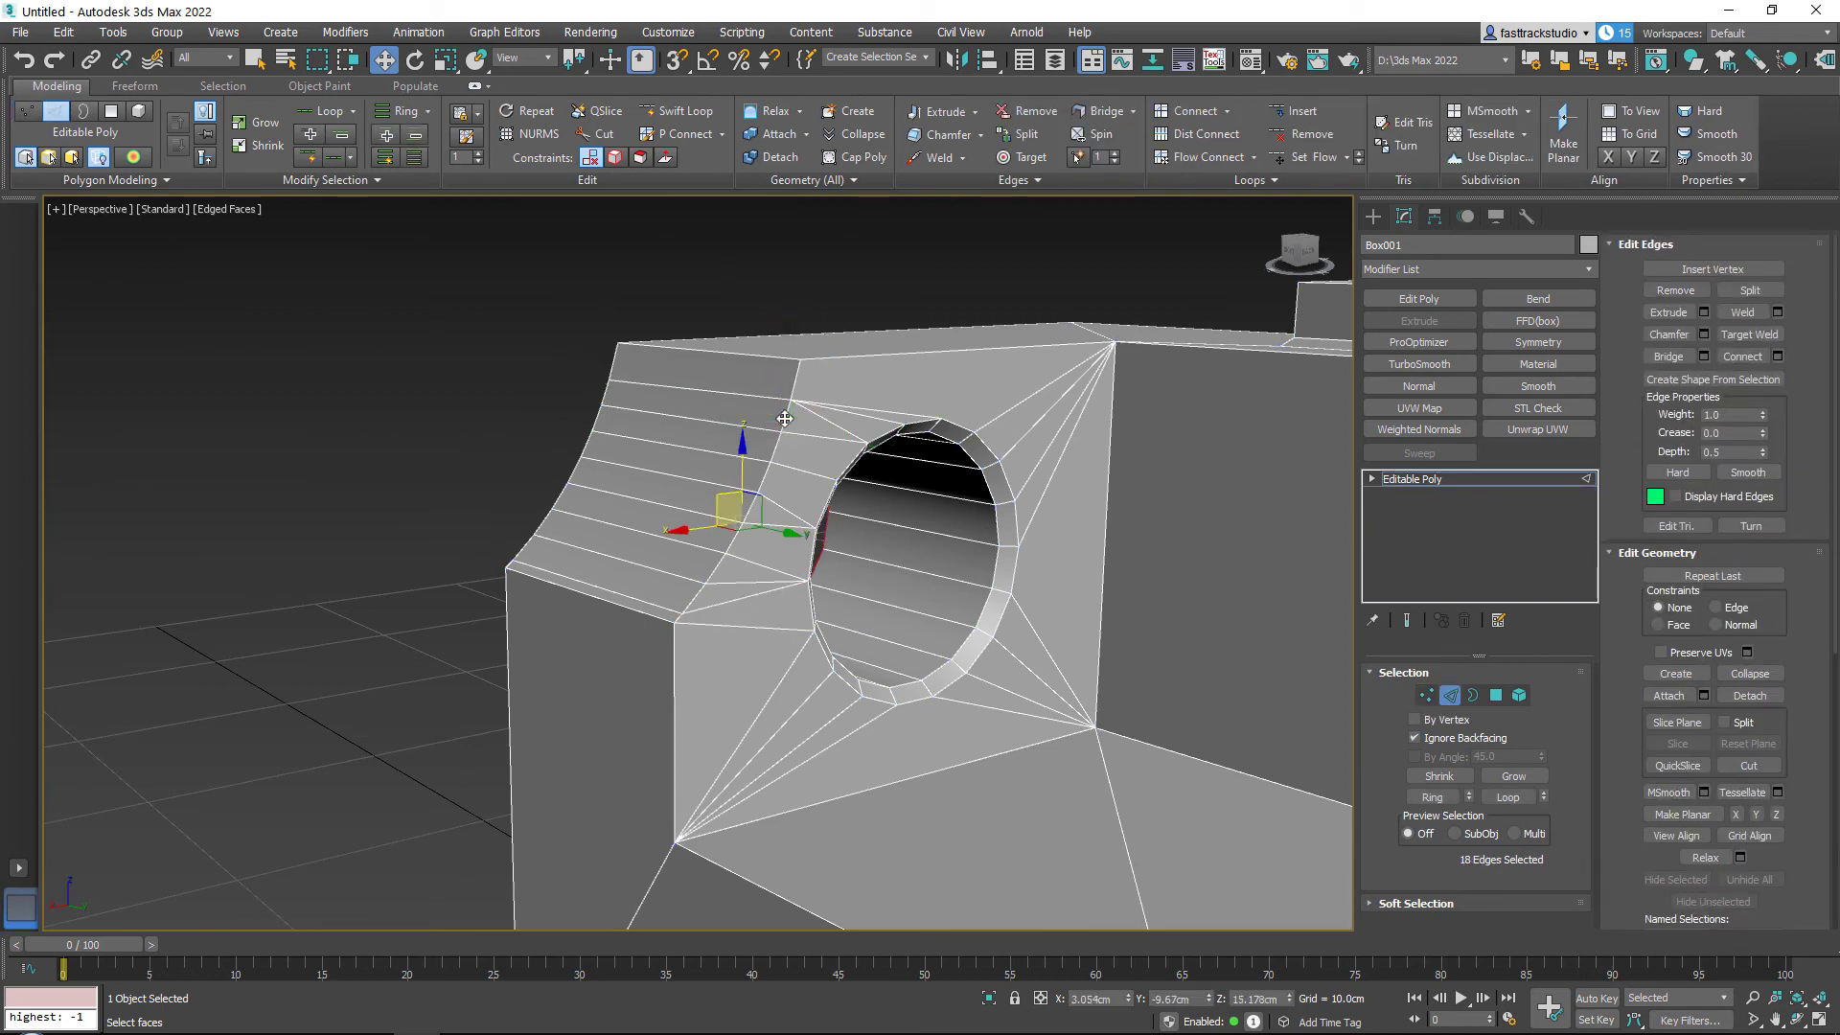
double_click(792, 422)
alt+middle_drag(768, 466, 737, 495)
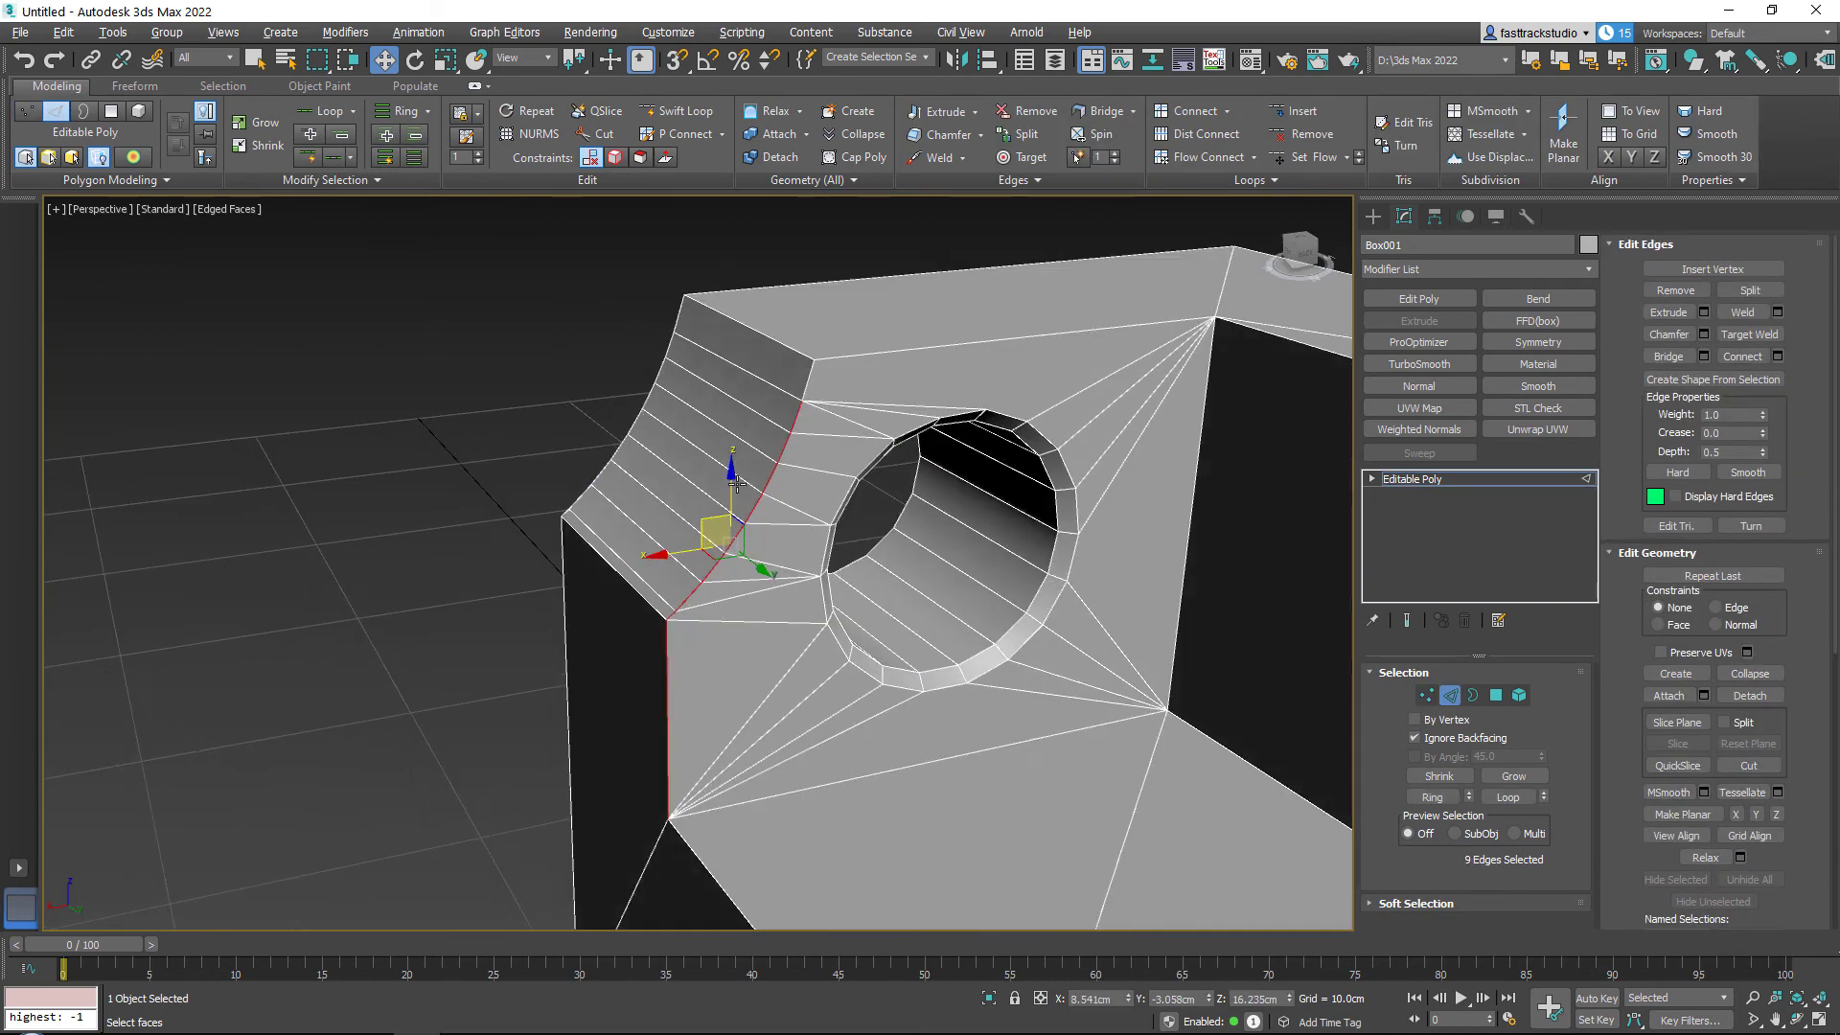
scroll(809, 393, up, 2)
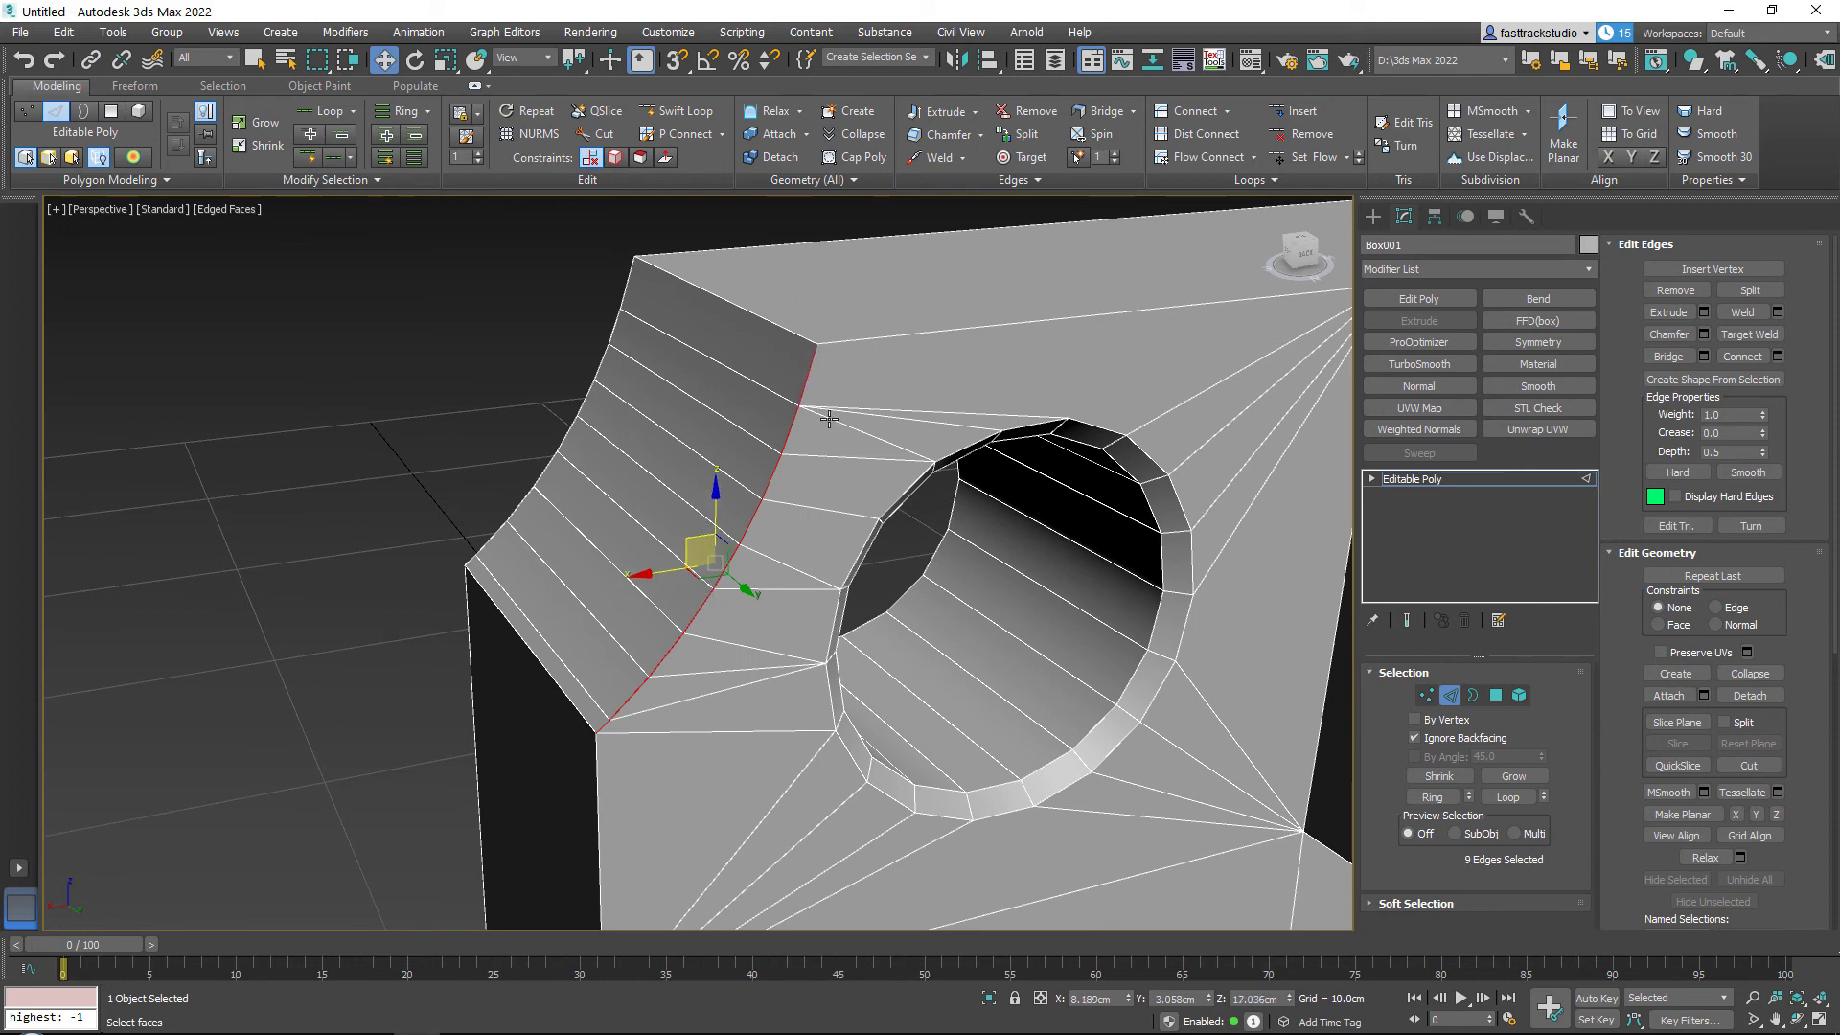
alt+middle_drag(745, 432, 687, 479)
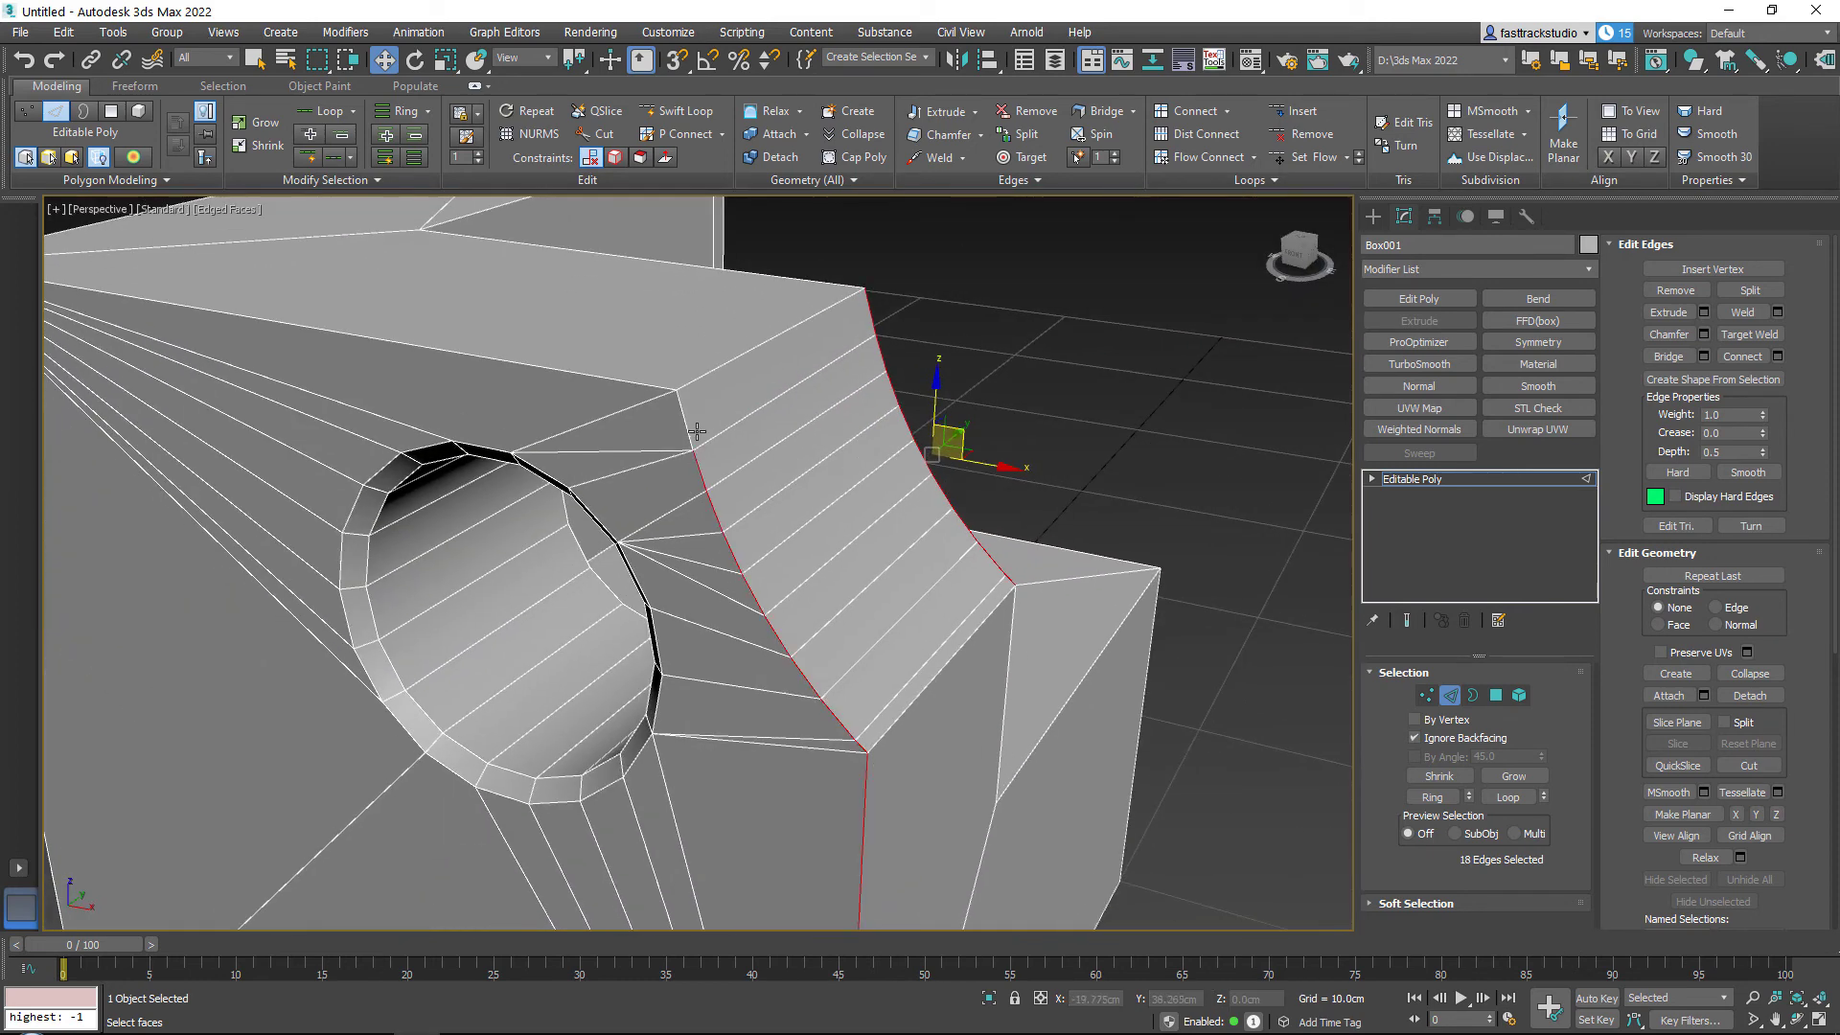
ctrl+double_click(693, 429)
scroll(767, 575, down, 2)
alt+middle_drag(900, 687, 870, 641)
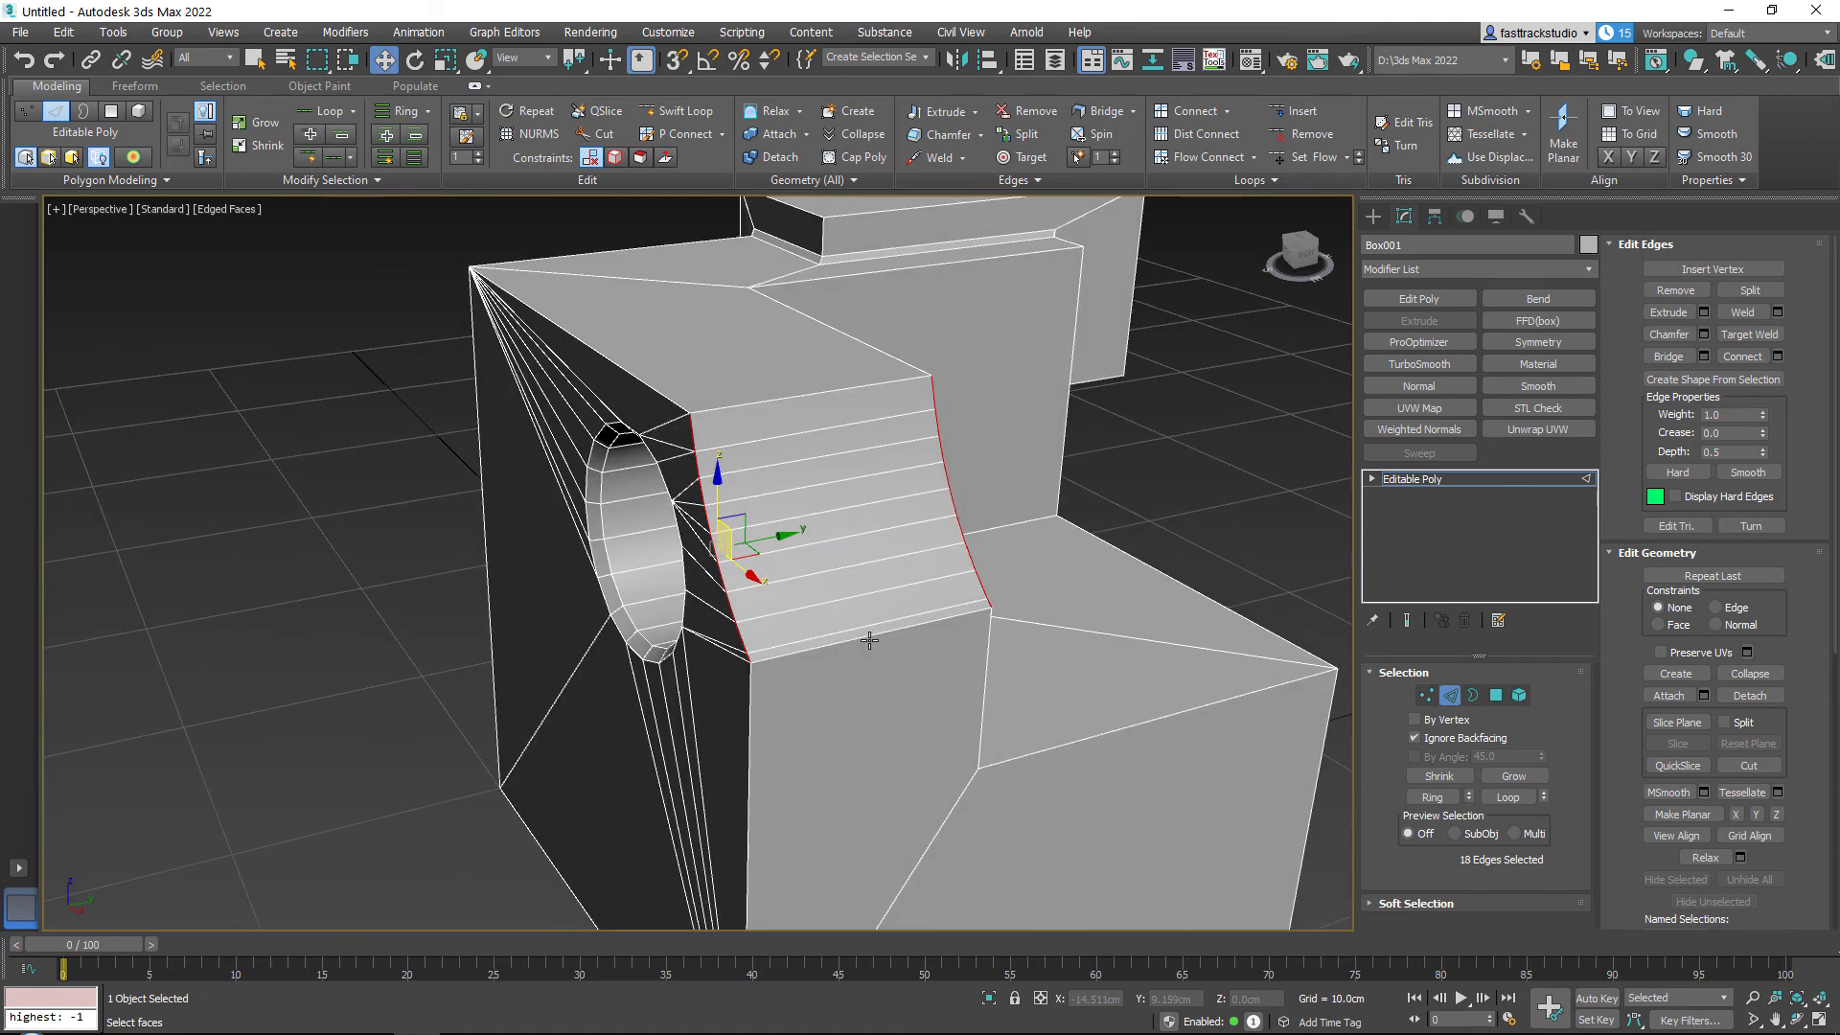
ctrl+click(871, 636)
ctrl+click(819, 397)
Step: Chamfer the selected border edges by 0.144 cm with 0 segments
alt+middle_drag(915, 443, 657, 430)
scroll(658, 430, up, 2)
click(978, 138)
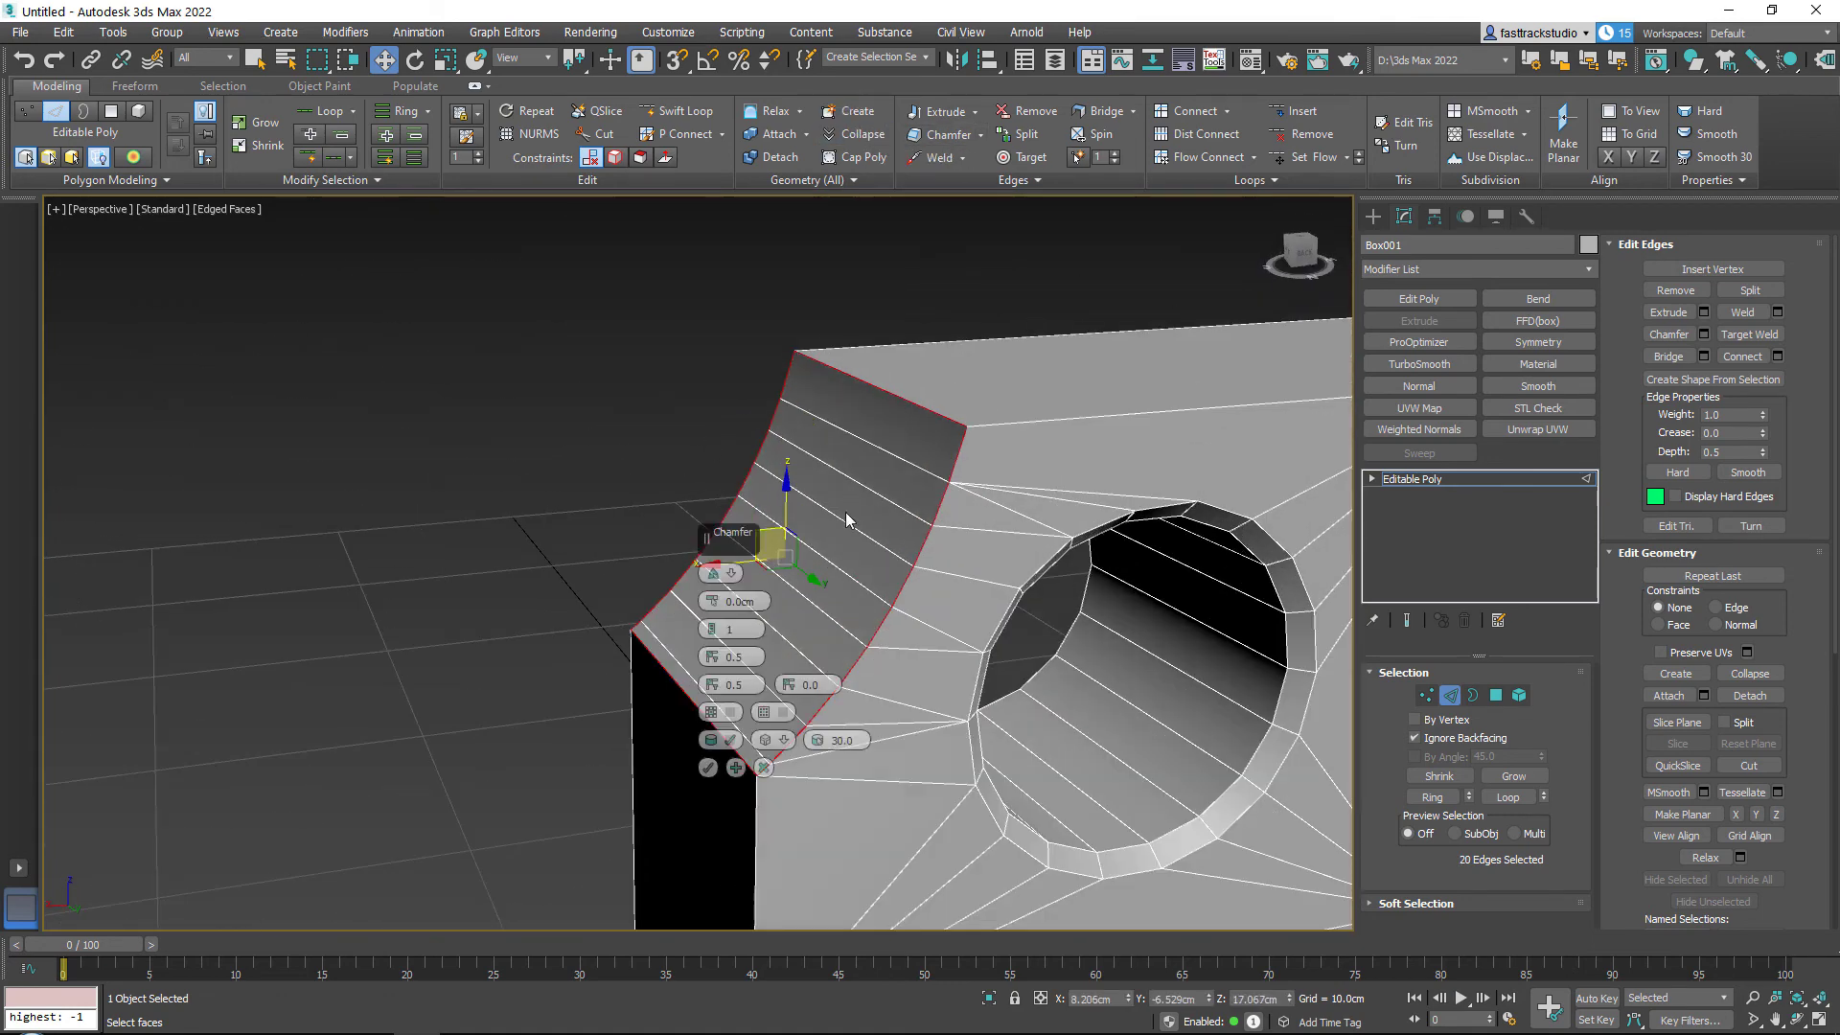
mouse_move(717, 637)
mouse_down()
mouse_move(714, 575)
mouse_move(717, 612)
mouse_up()
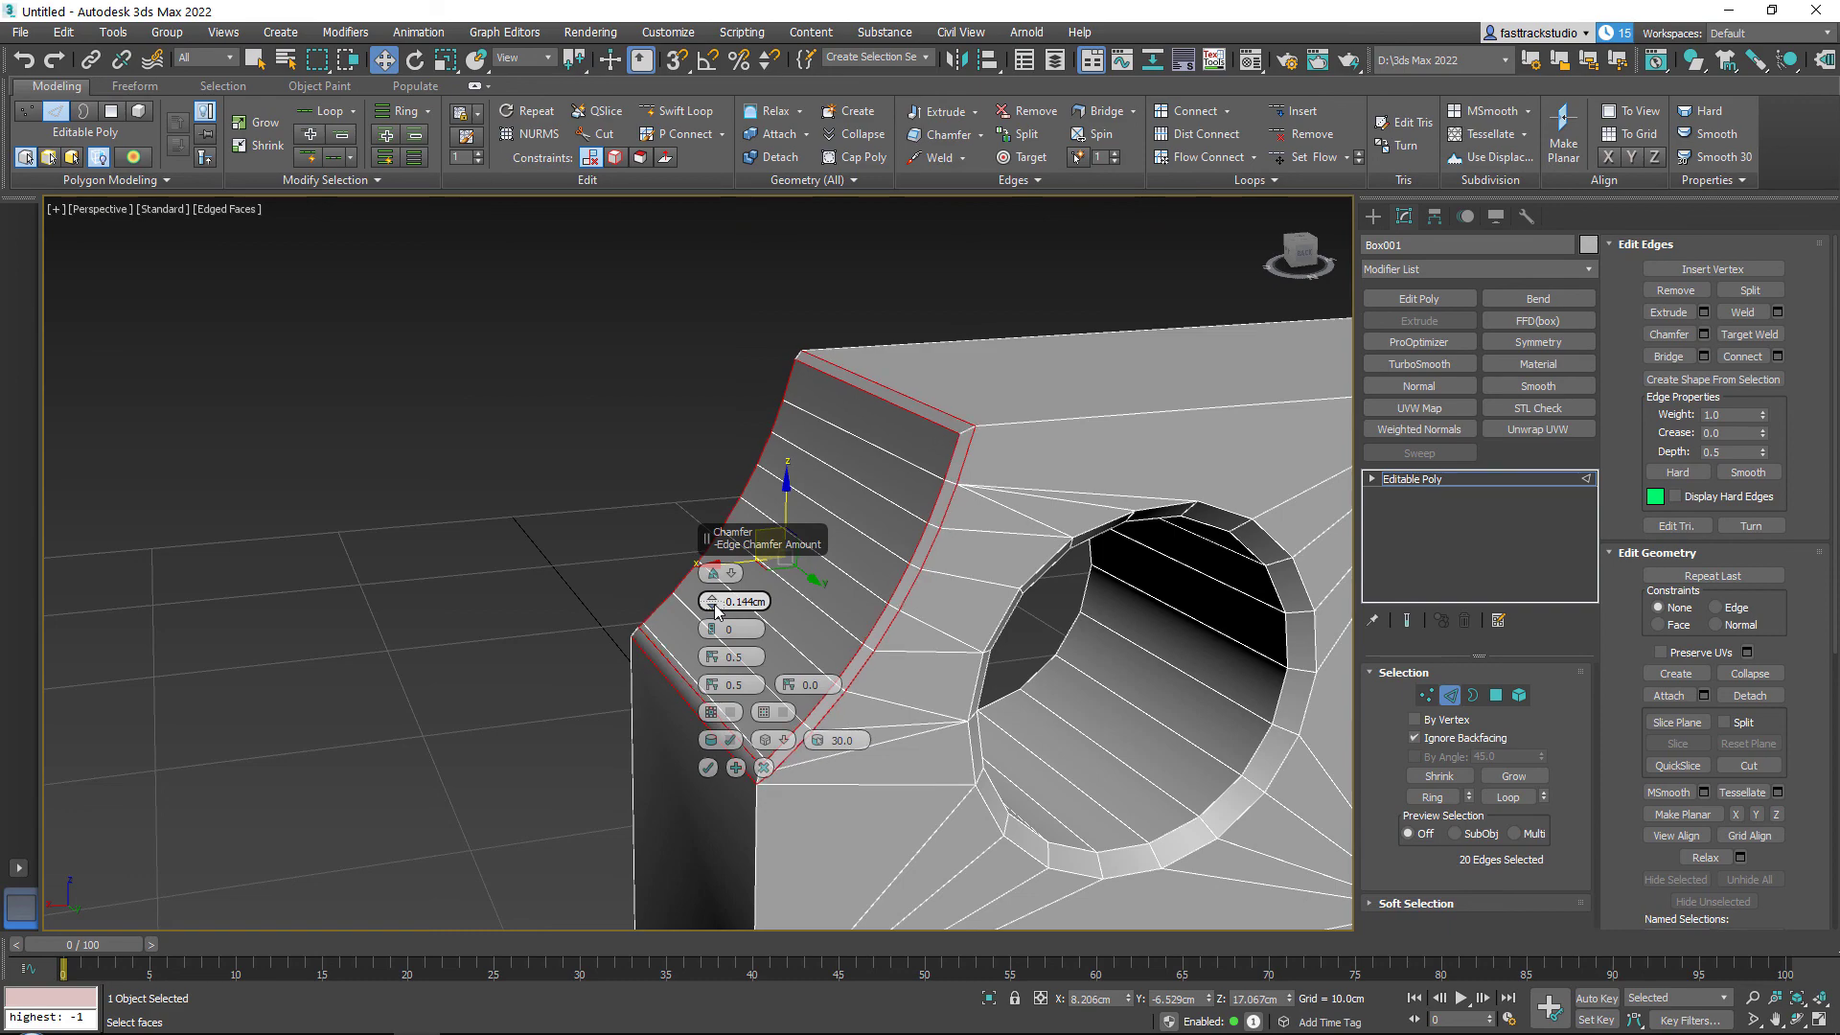
click(708, 768)
Step: Examine the chamfered border and its corners around the curved cut at vertex and edge level
scroll(820, 667, down, 4)
middle_drag(819, 667, 996, 613)
key(1)
scroll(619, 618, up, 3)
middle_drag(619, 618, 677, 595)
scroll(722, 559, up, 3)
scroll(493, 604, up, 3)
middle_drag(492, 603, 786, 631)
key(2)
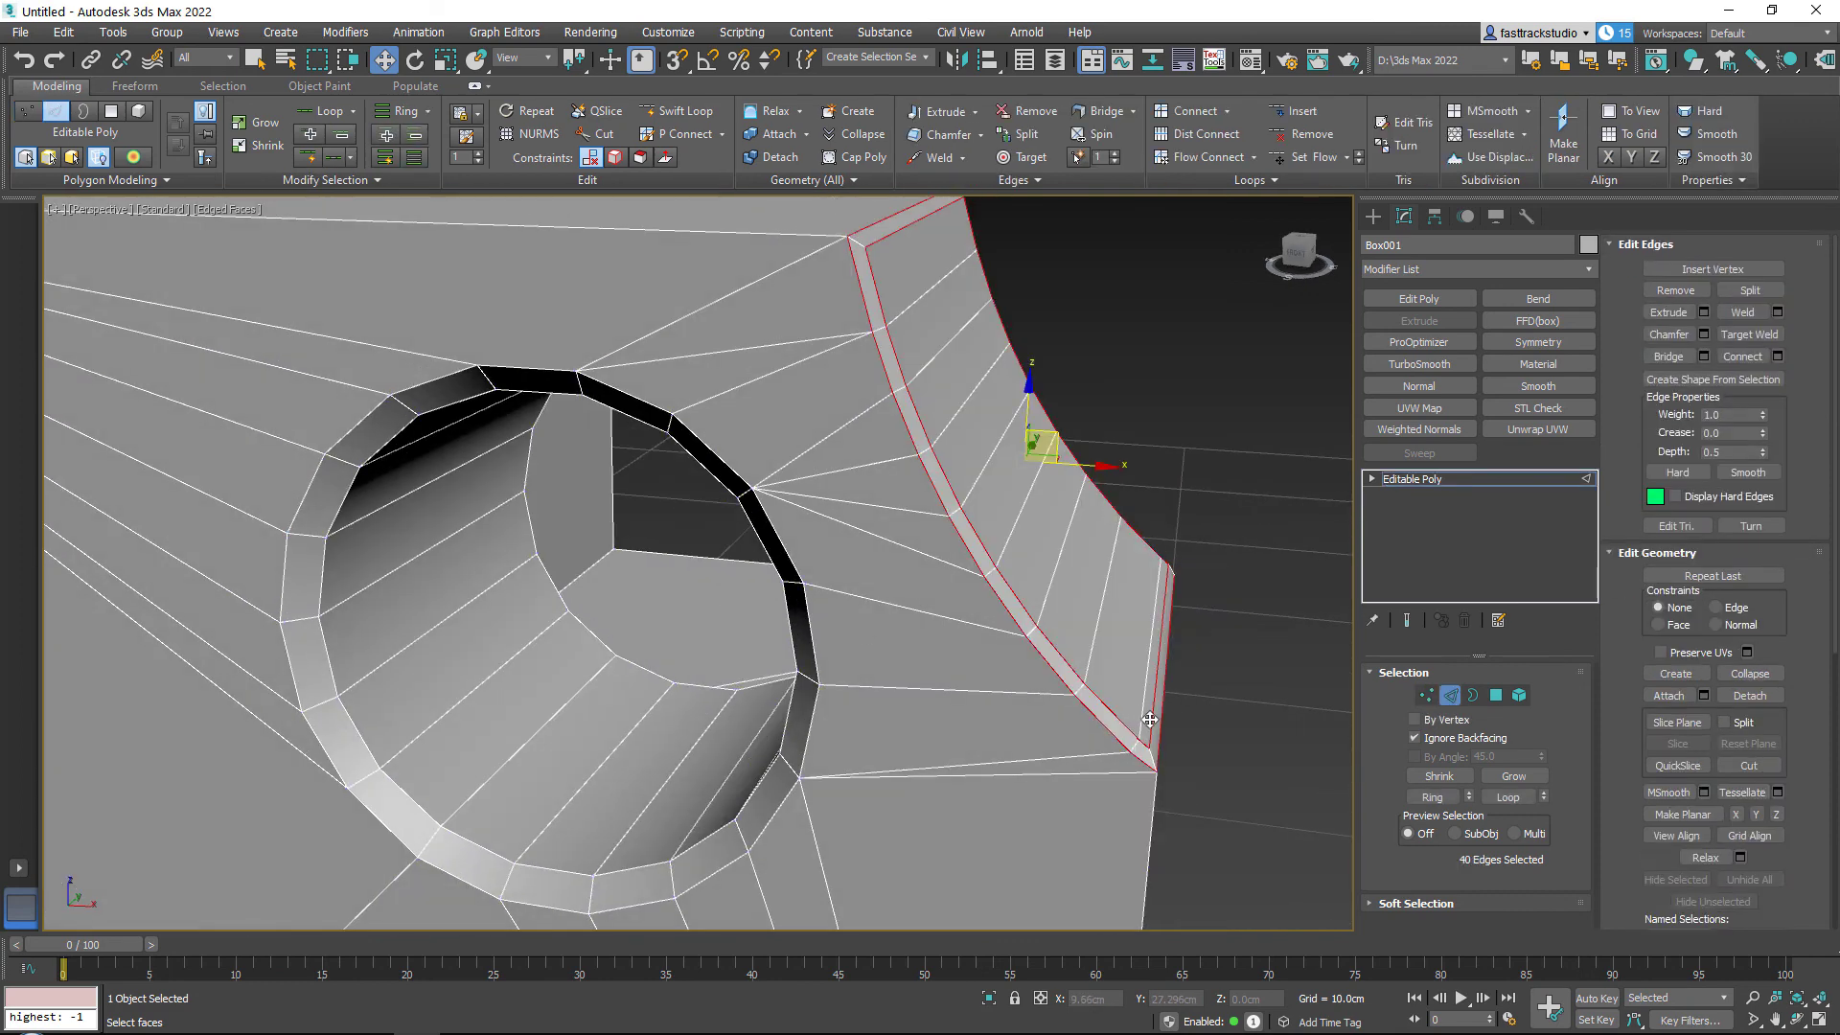
scroll(1007, 641, down, 2)
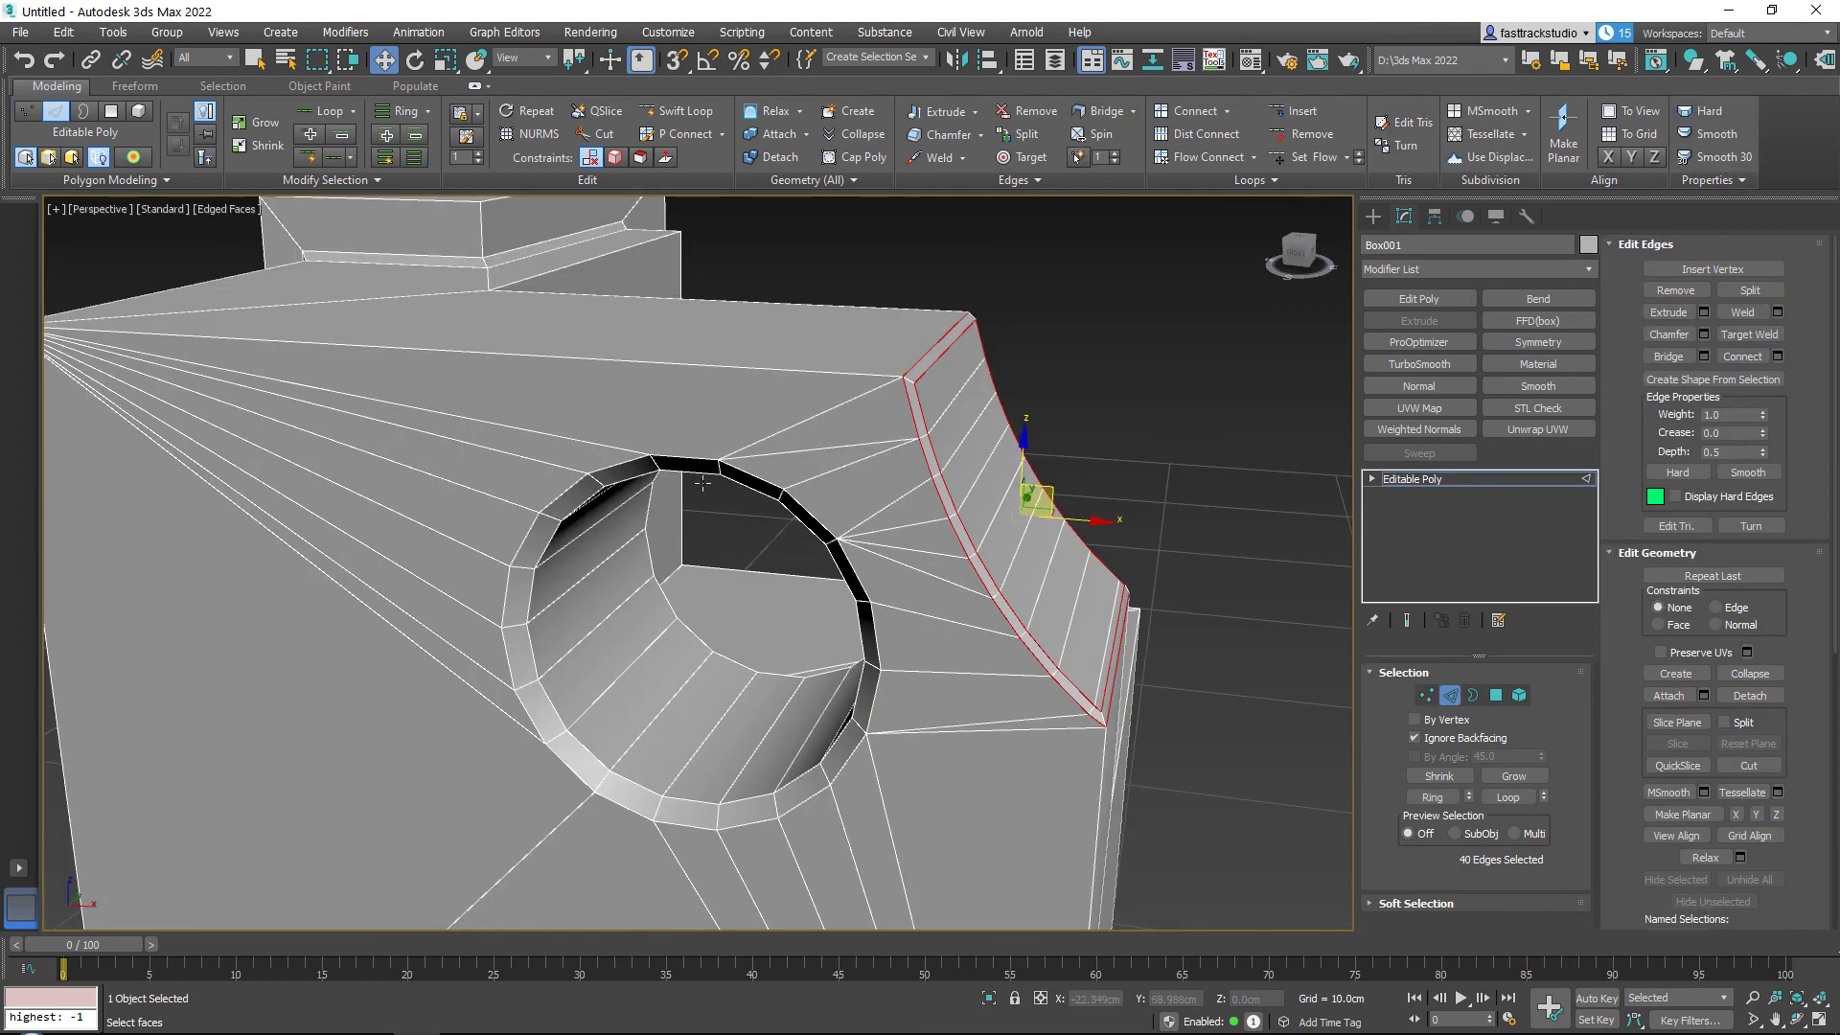